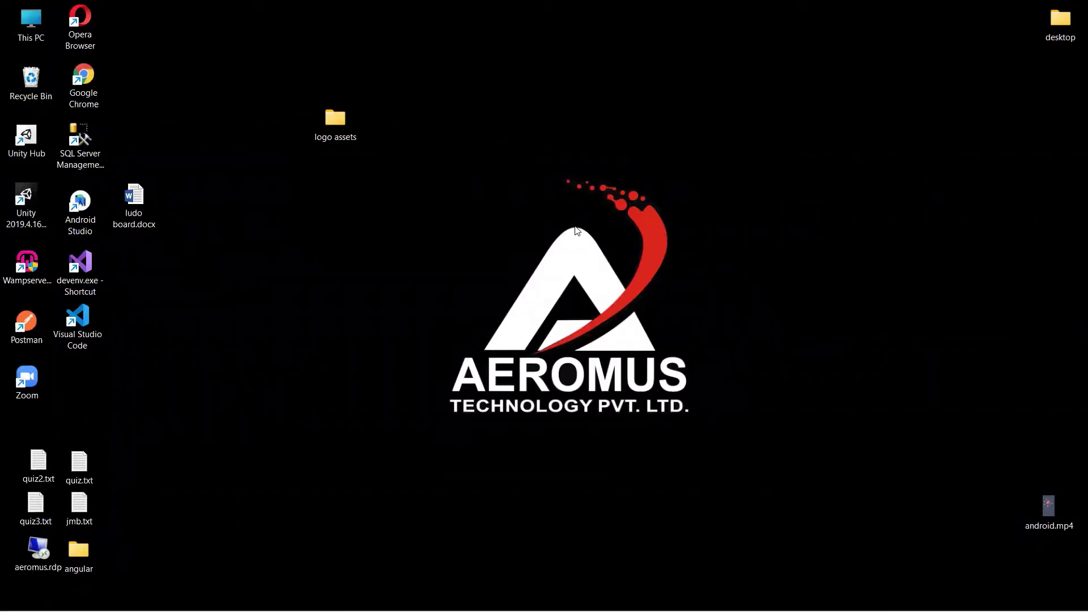
Step: Return to the Unity Ludo project and start renaming PlayerPices to LudoHome
mouse_move(523, 611)
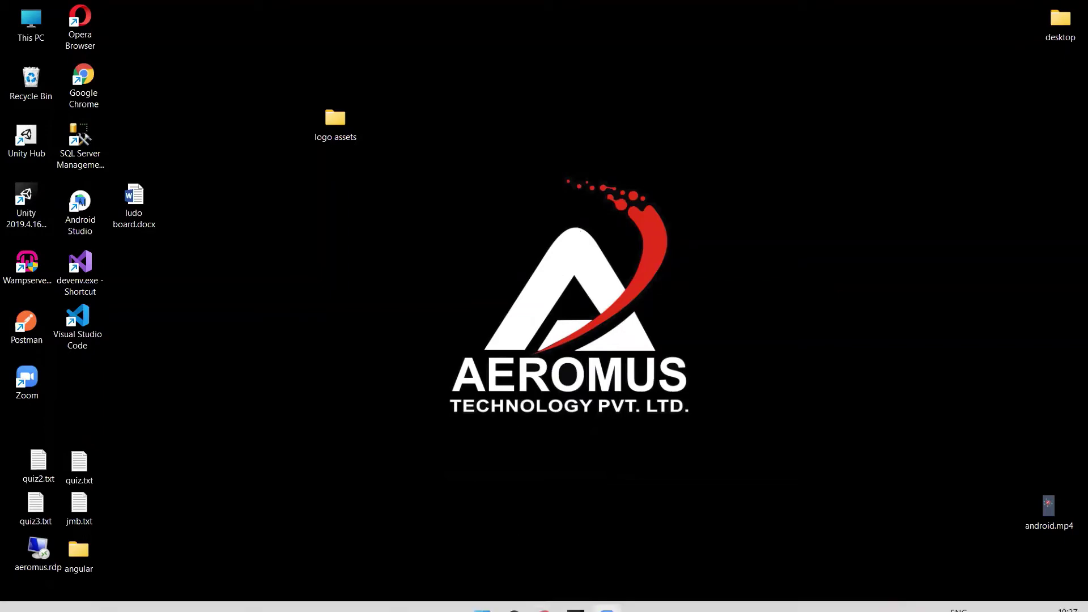
click(575, 595)
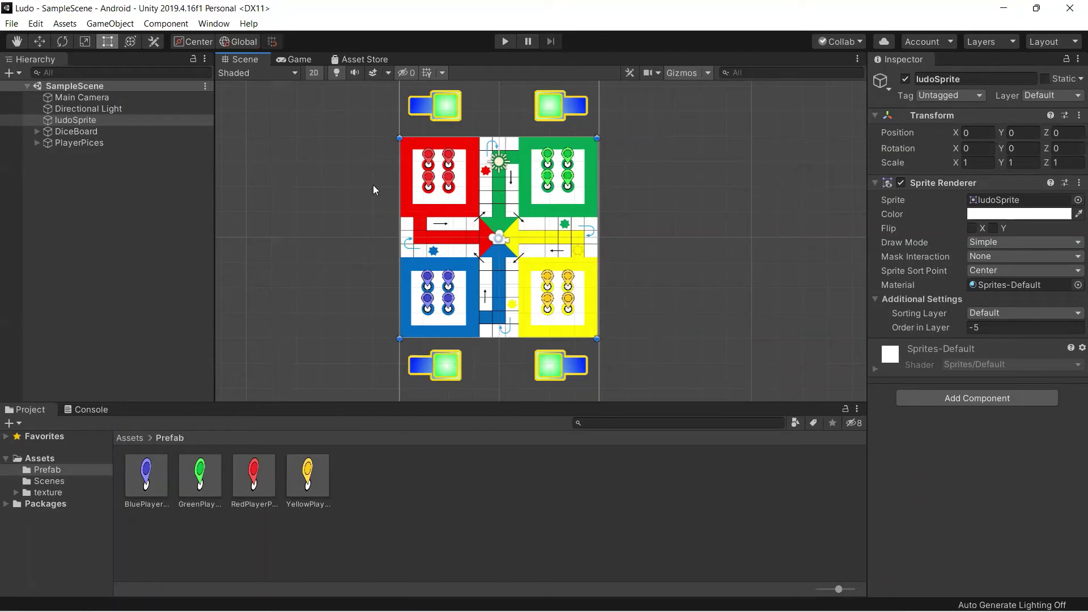
right_click(73, 144)
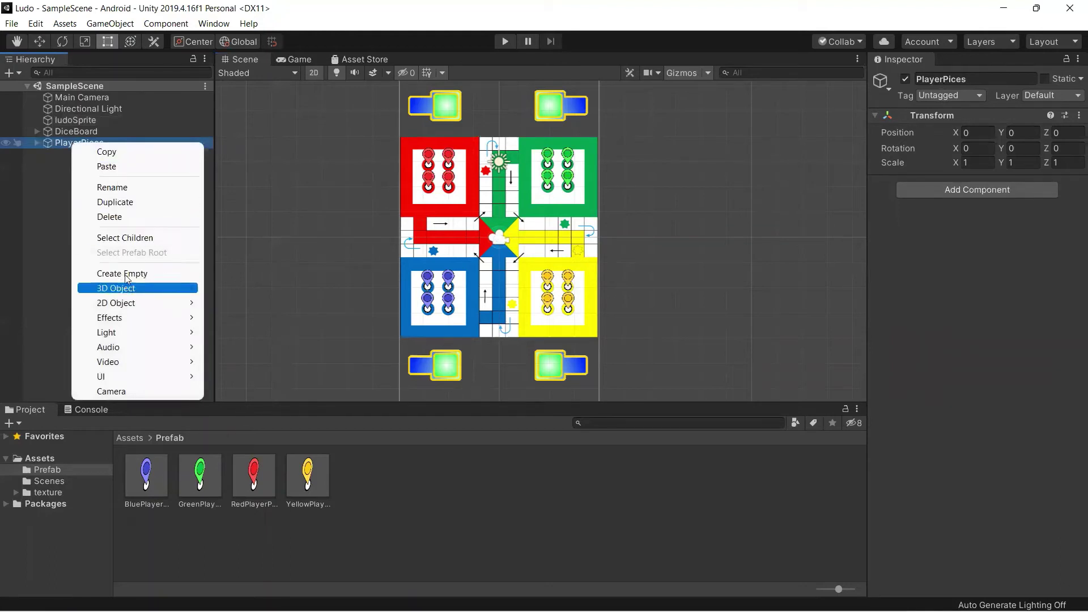
click(124, 188)
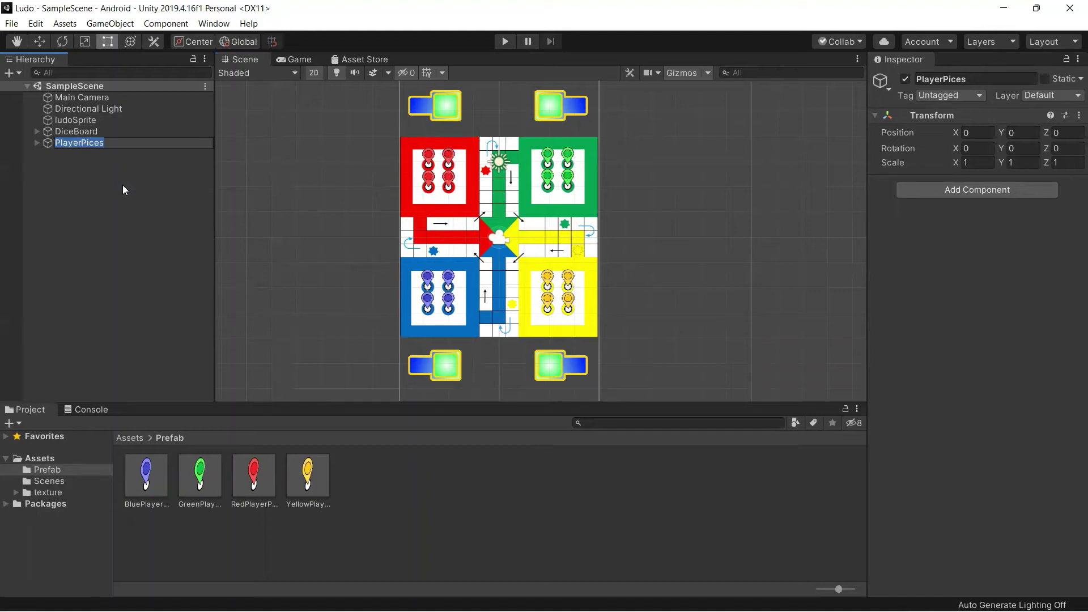
text(LudoHo)
text(me)
Step: Confirm the LudoHome name, expand it, and rename RedPlayerPices to RedPlayerHome
key(Return)
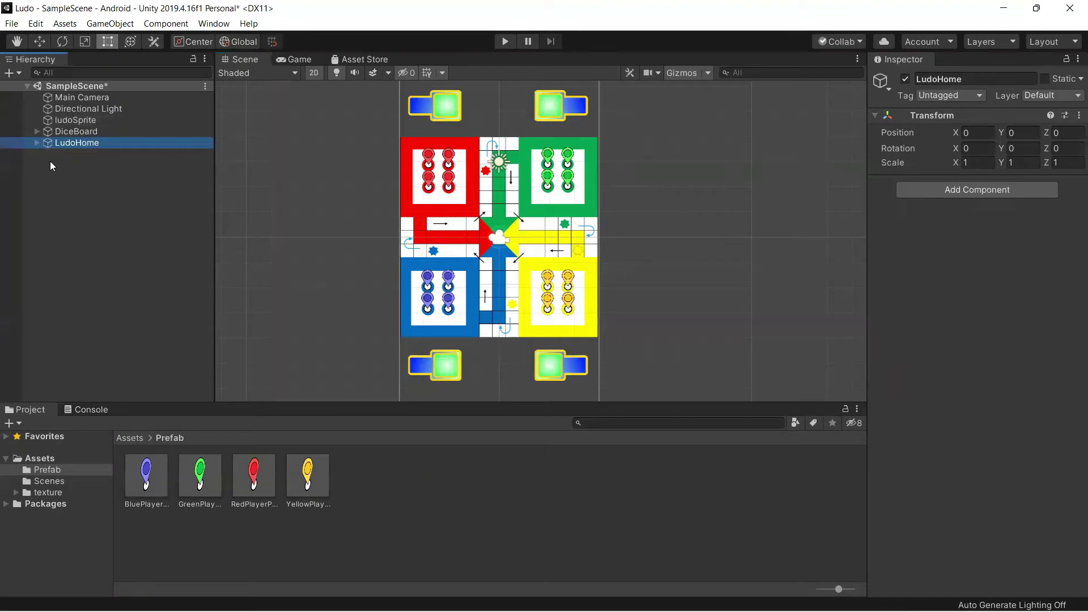
click(34, 144)
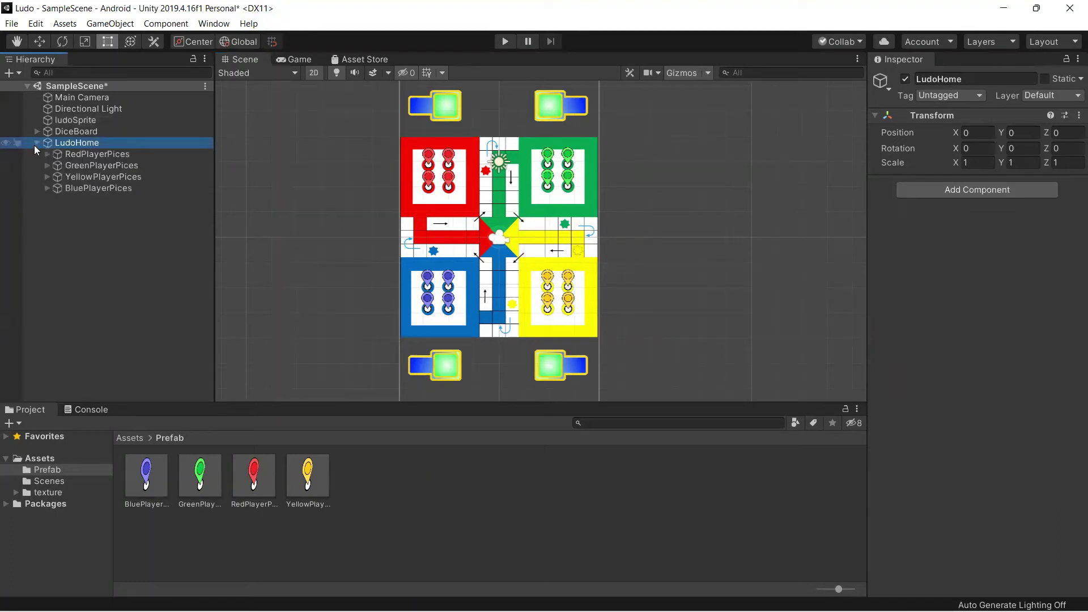
click(90, 154)
click(89, 154)
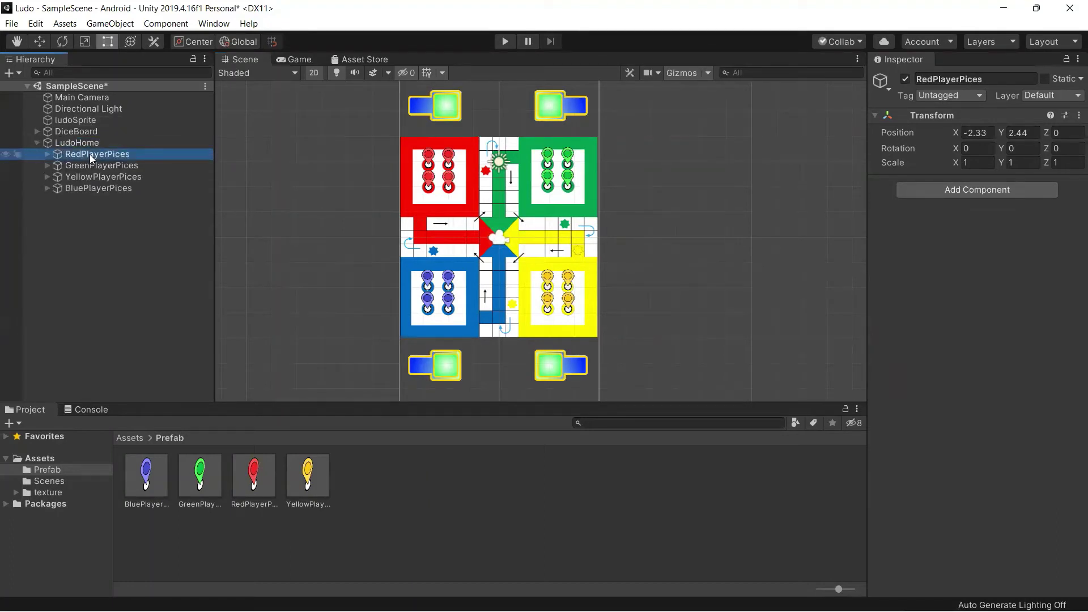
click(139, 154)
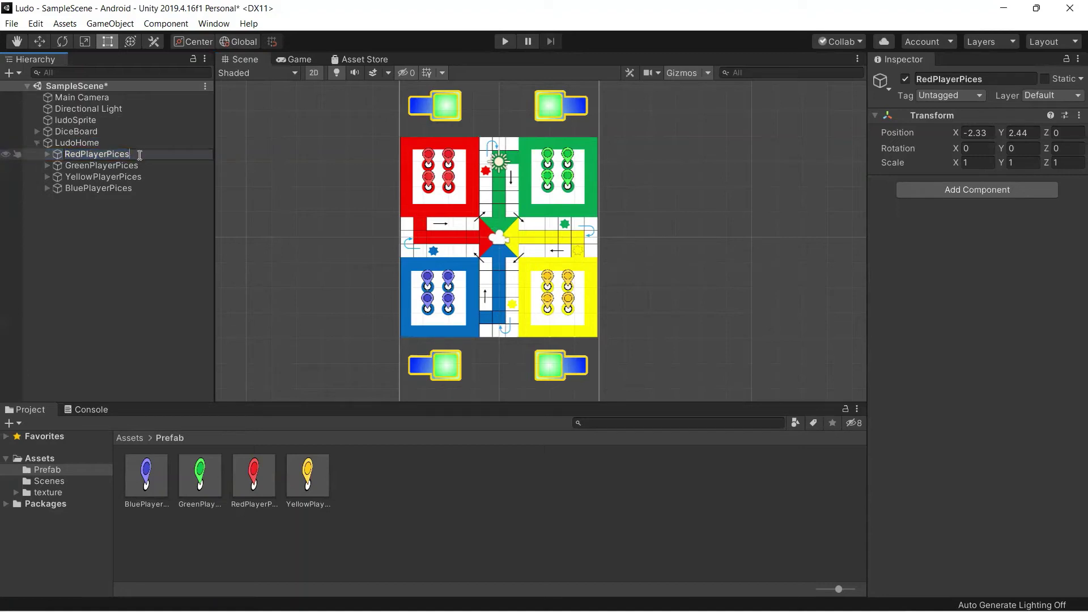
key(BackSpace)
key(BackSpace)
key(BackSpace)
key(BackSpace)
text(H)
text(ome)
key(Return)
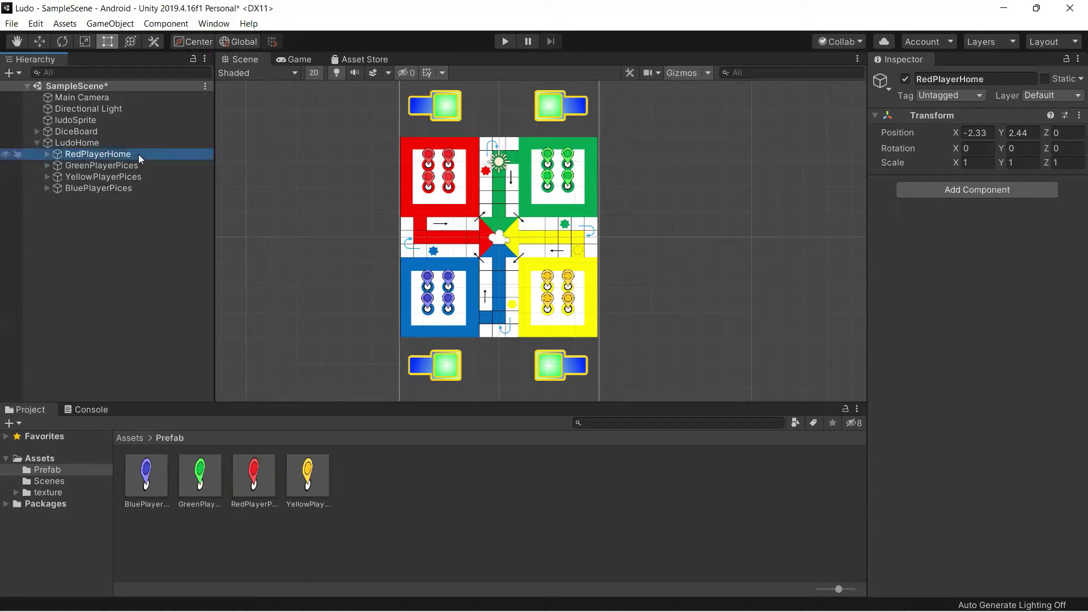
Step: Rename GreenPlayerPices to GreenPlayerHome
click(45, 155)
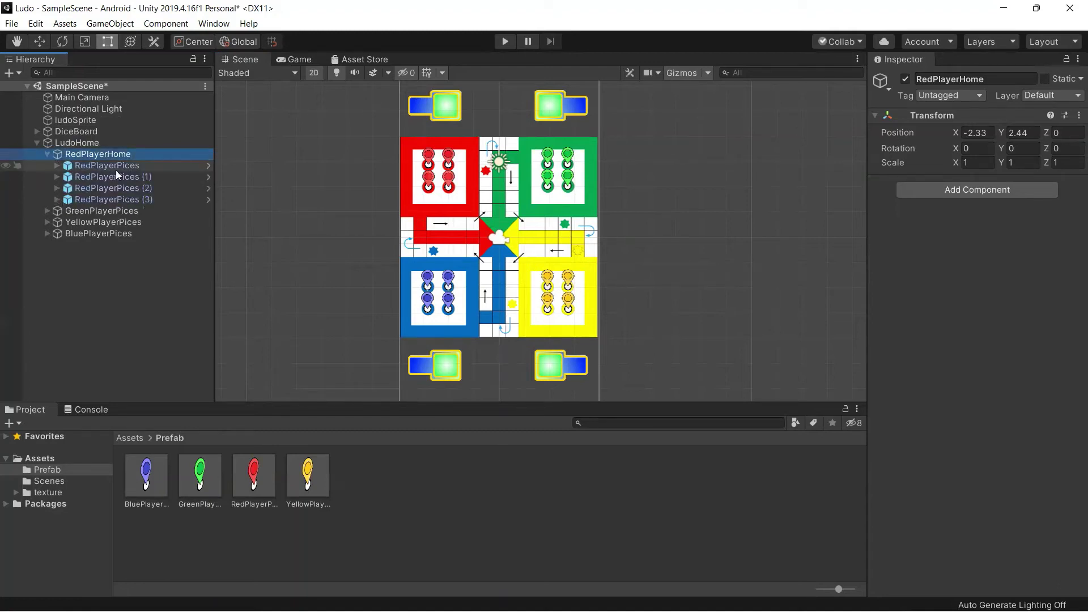
click(47, 154)
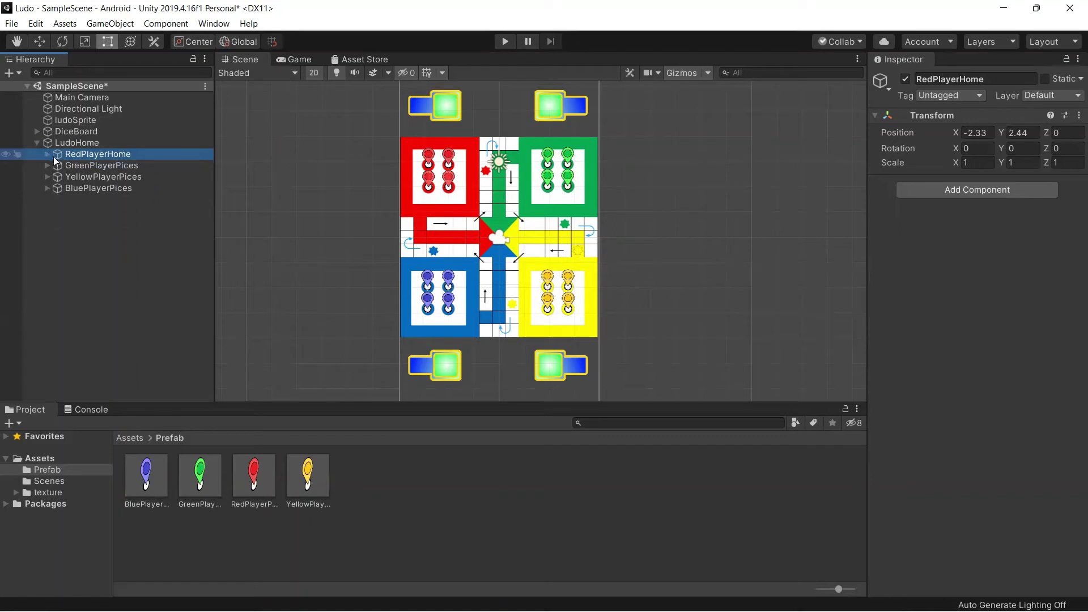
click(91, 166)
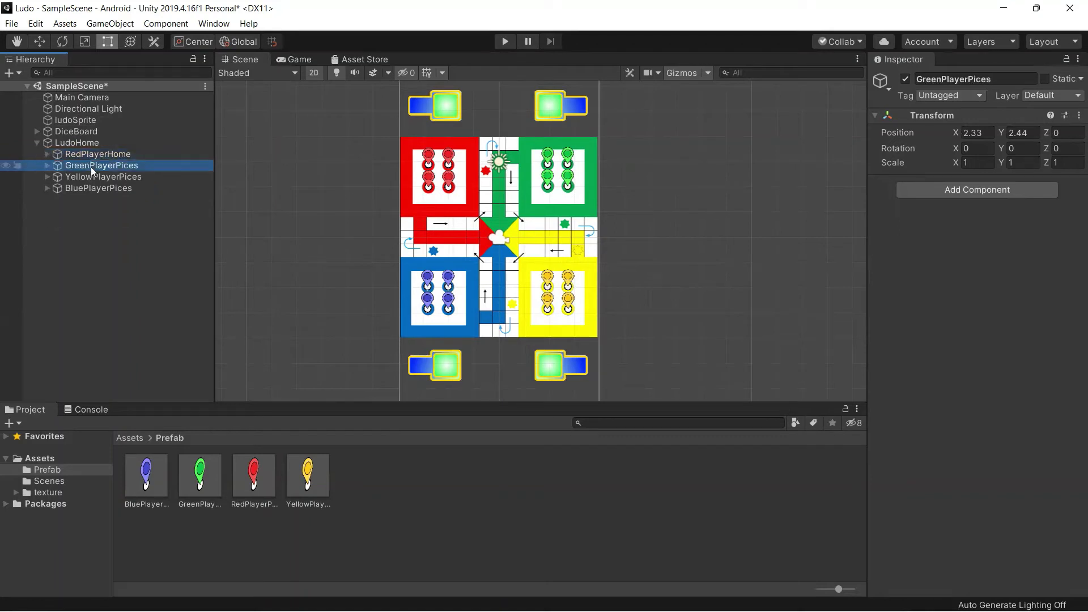
click(132, 166)
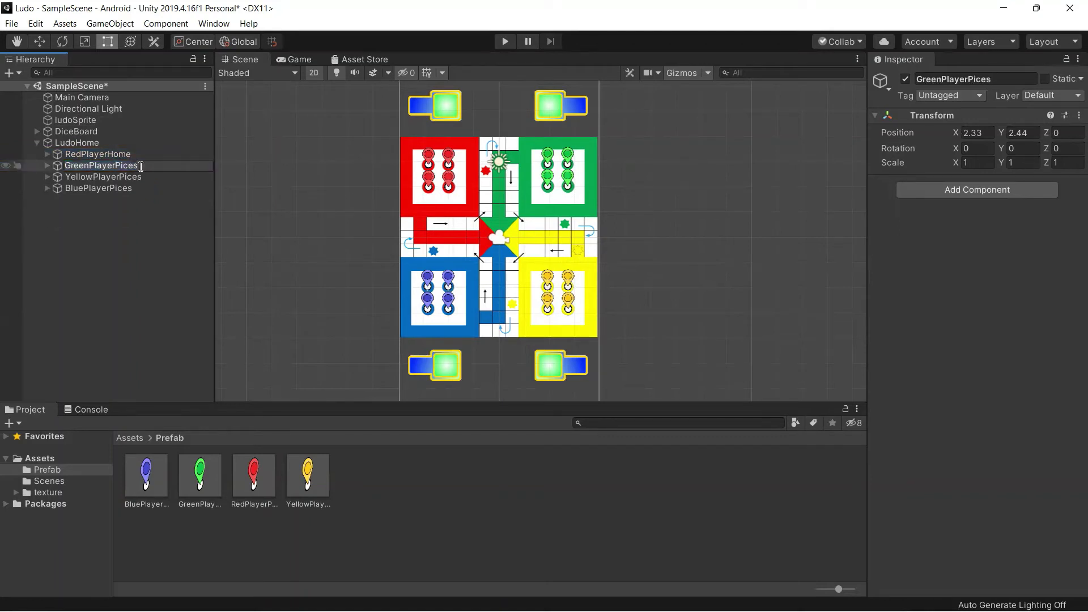
key(BackSpace)
key(BackSpace)
key(BackSpace)
key(BackSpace)
text(H)
text(ome)
key(Return)
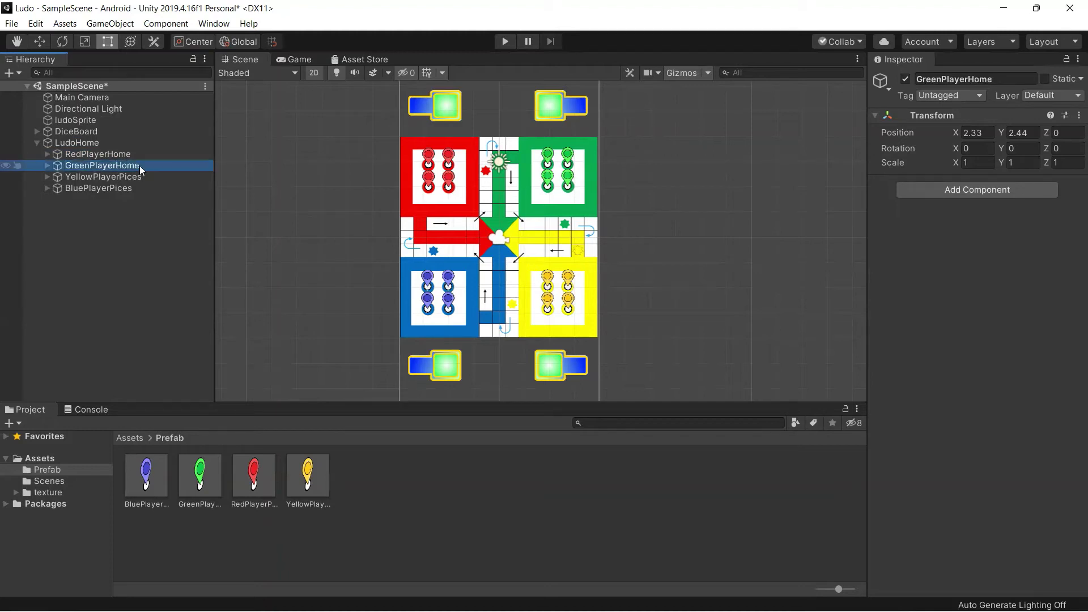
Step: Rename YellowPlayerPices to YellowPlayerHome
click(141, 177)
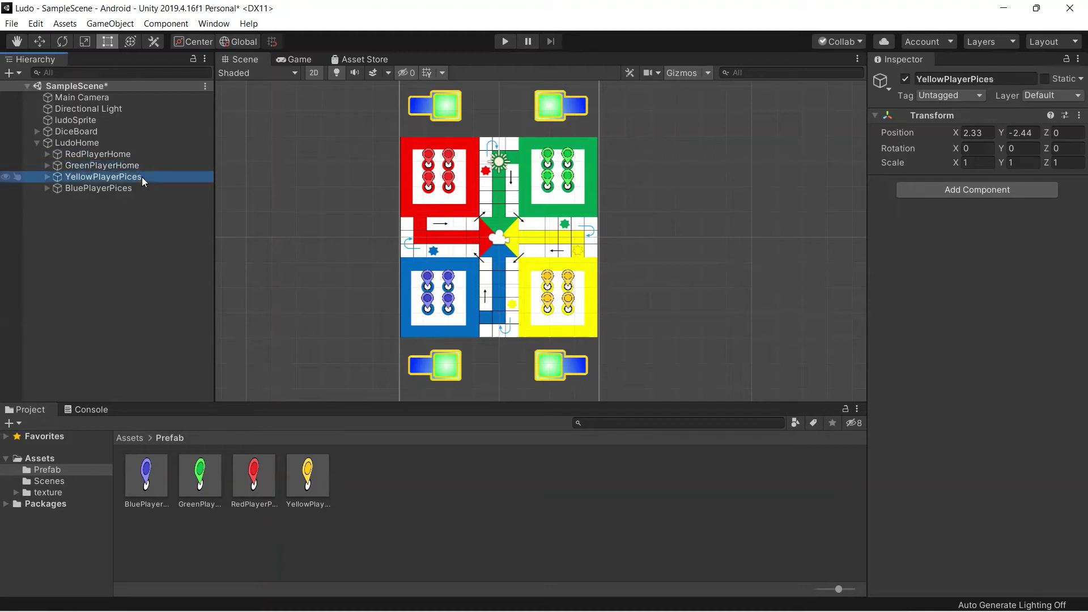
click(142, 177)
click(143, 176)
key(BackSpace)
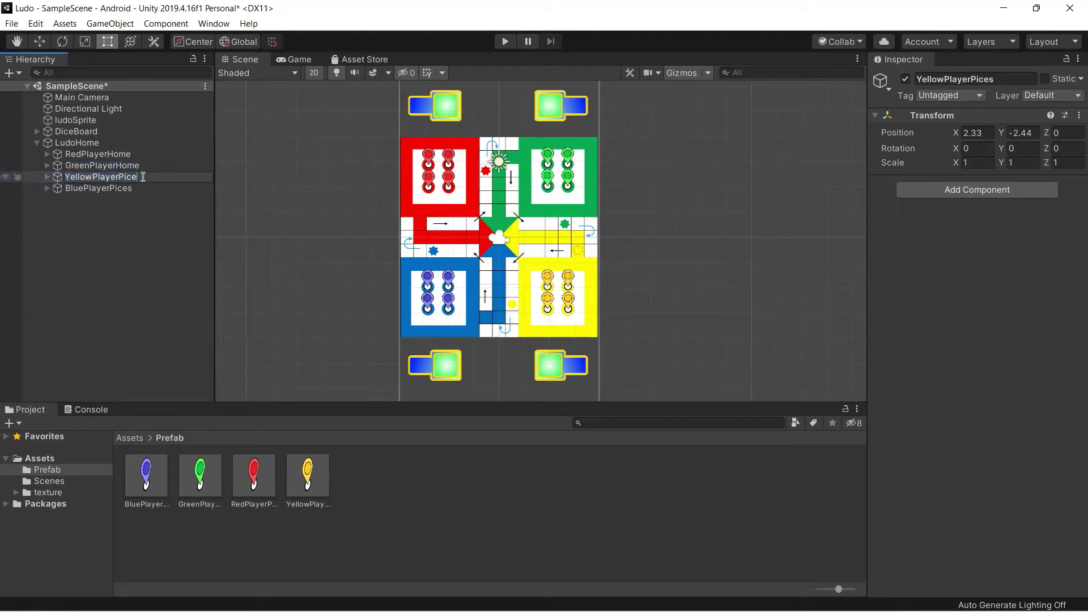
key(BackSpace)
key(BackSpace)
key(BackSpace)
key(BackSpace)
text(H)
text(ome)
key(Return)
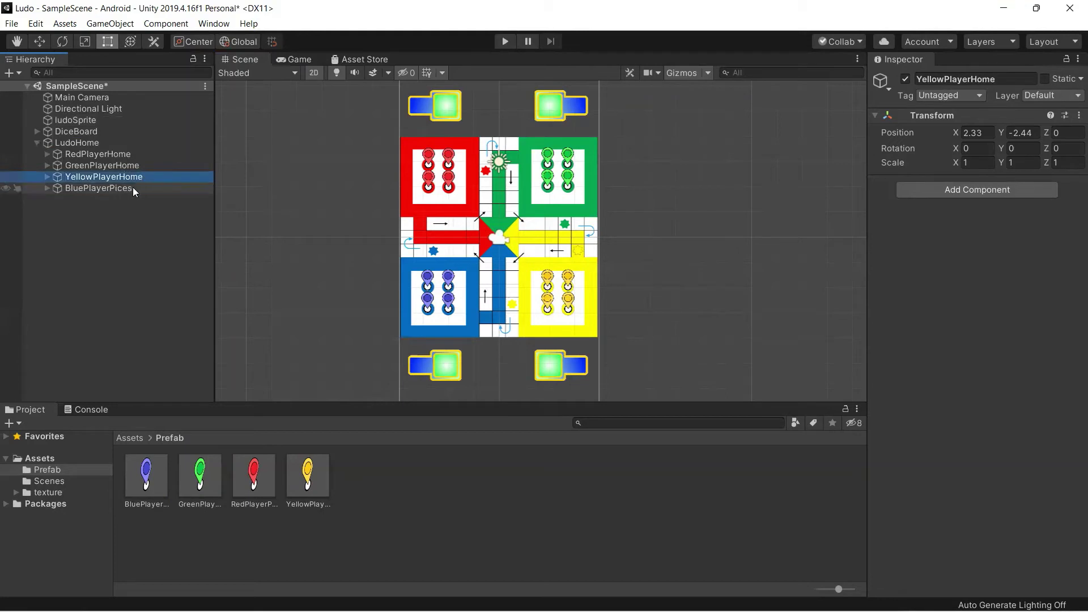
Step: Rename BluePlayerPices to BluePlayerHome and clear the selection
click(131, 189)
click(130, 188)
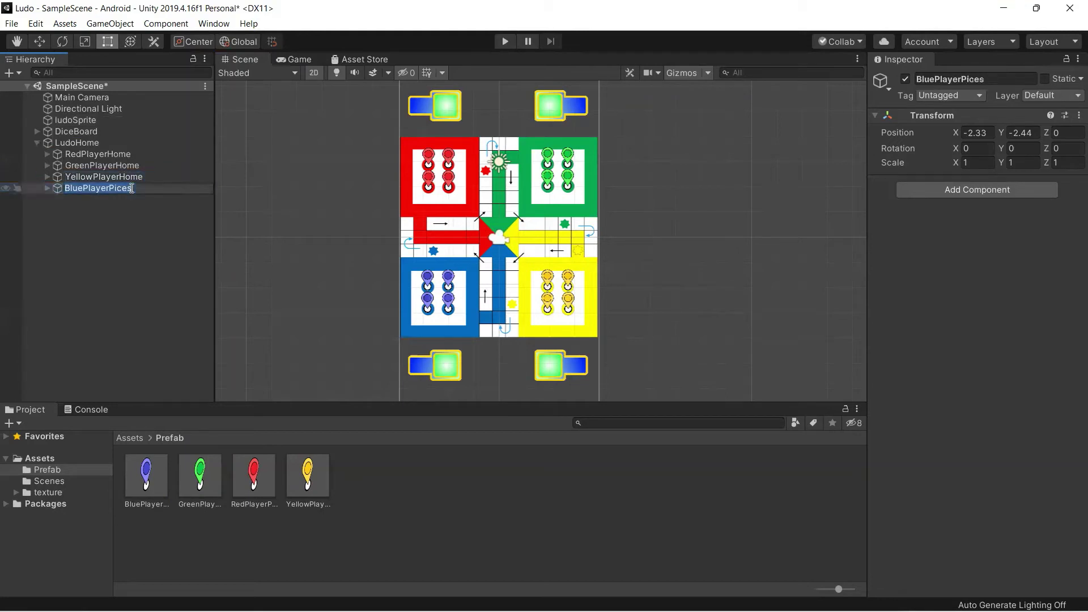
key(BackSpace)
key(BackSpace)
key(BackSpace)
key(BackSpace)
text(Hom)
key(Return)
click(139, 229)
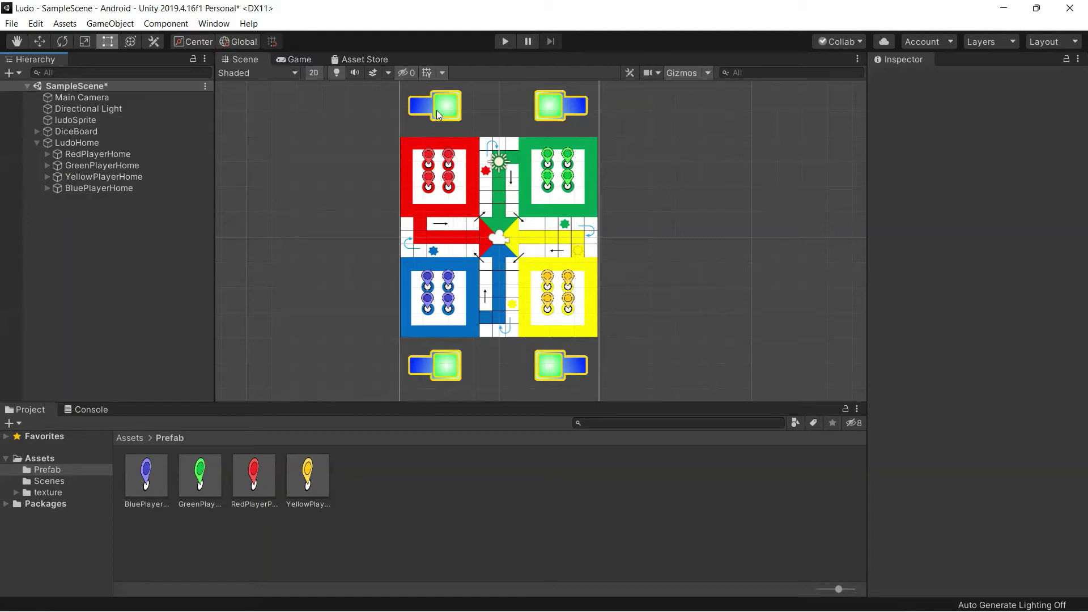
Step: In Chrome, search Google for opengameart and go to OpenGameArt.org's art search
mouse_move(419, 611)
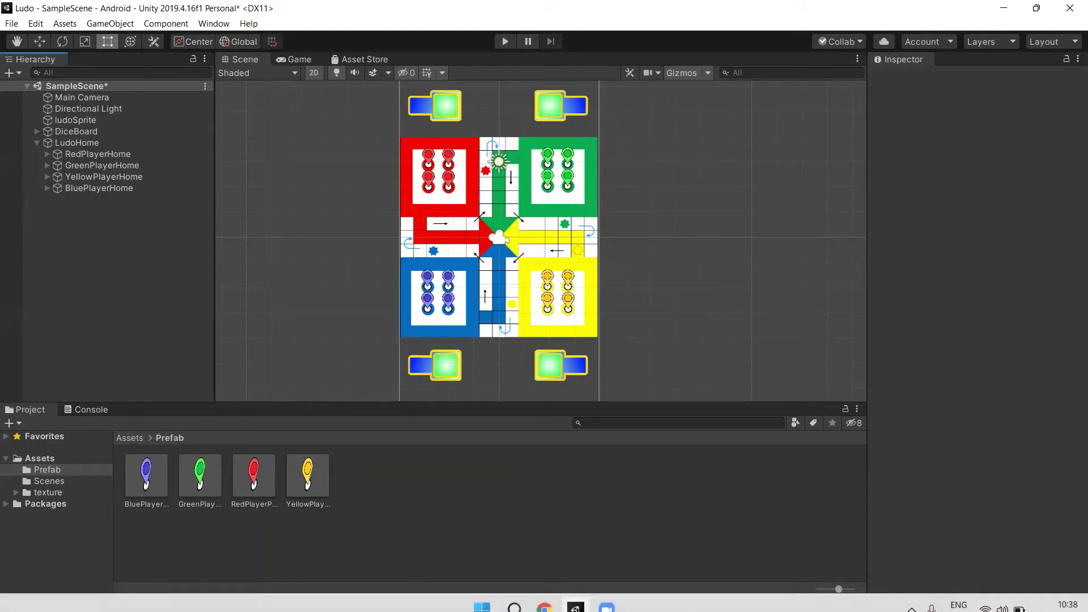
click(544, 595)
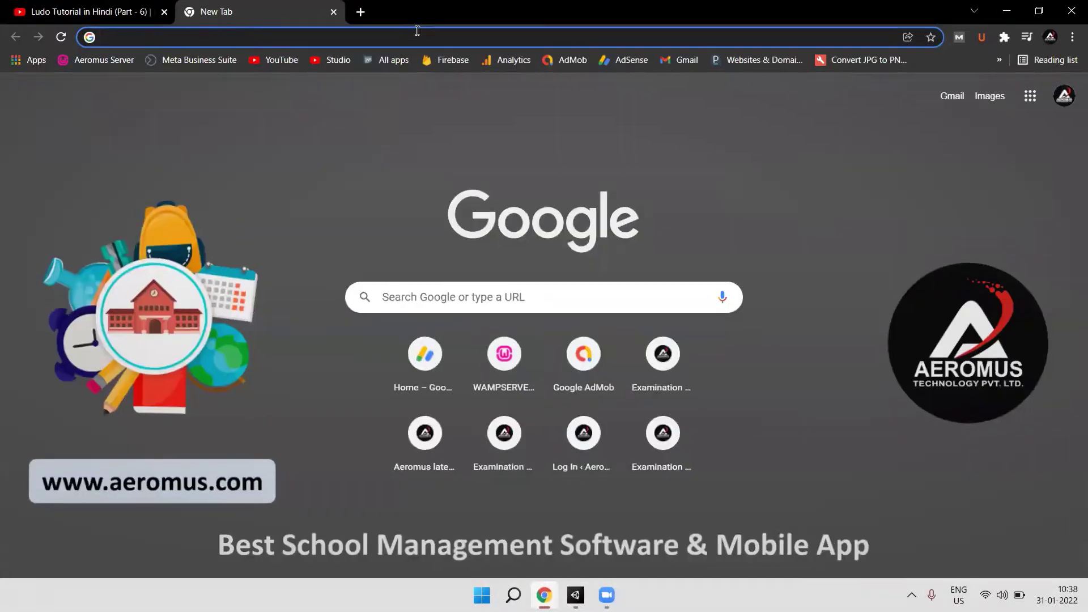
click(410, 38)
text(op)
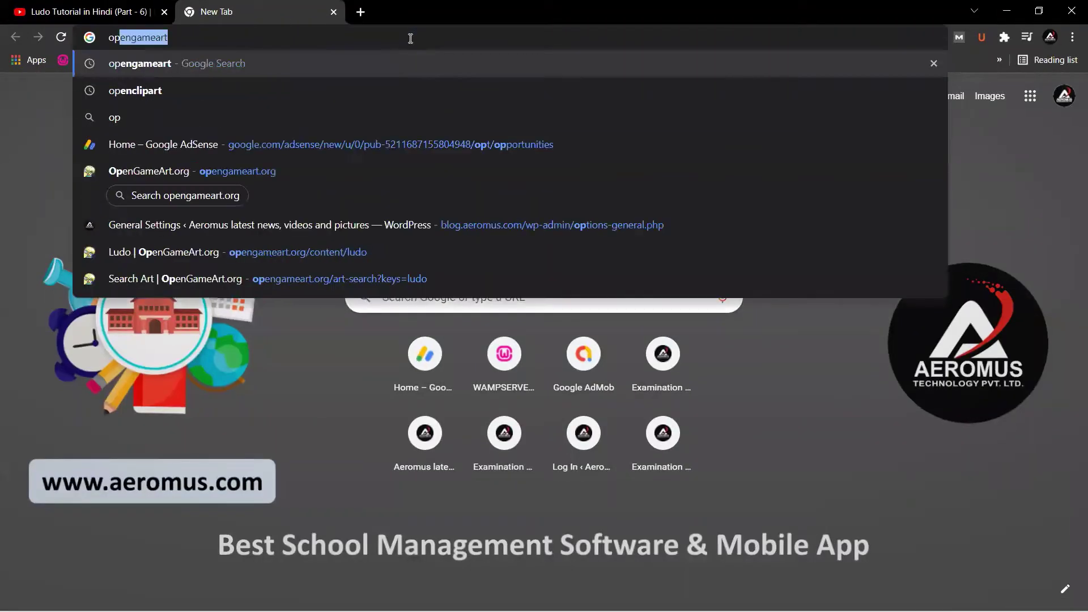
key(Return)
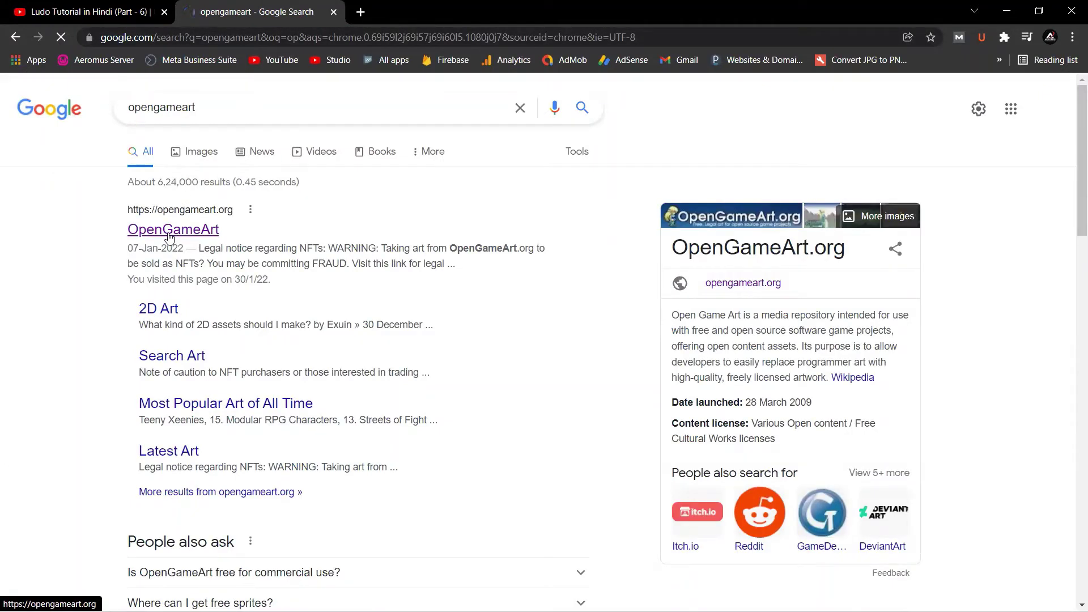
click(168, 233)
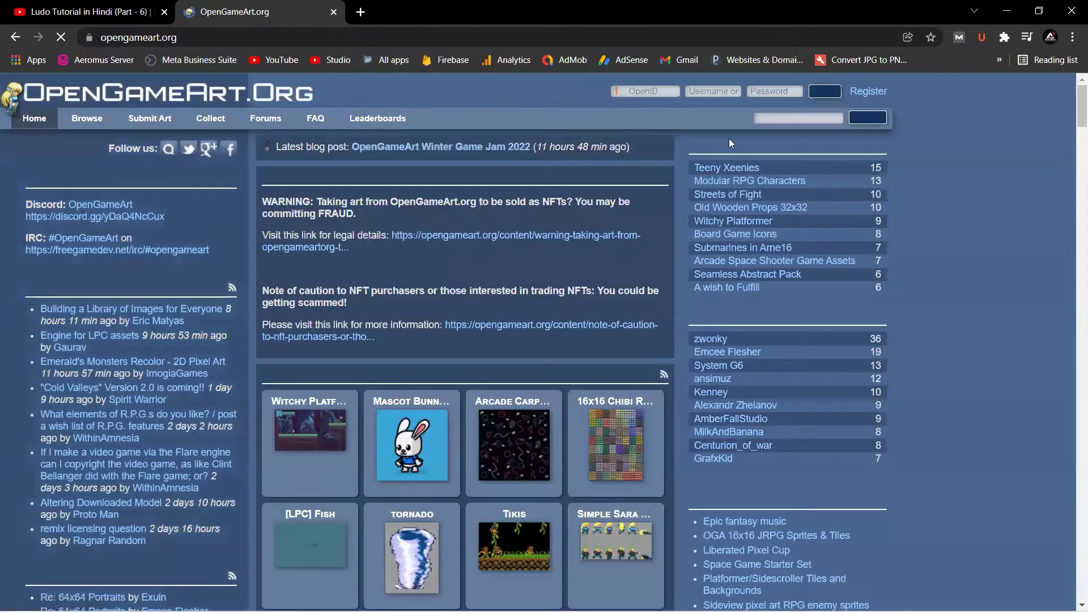
click(790, 119)
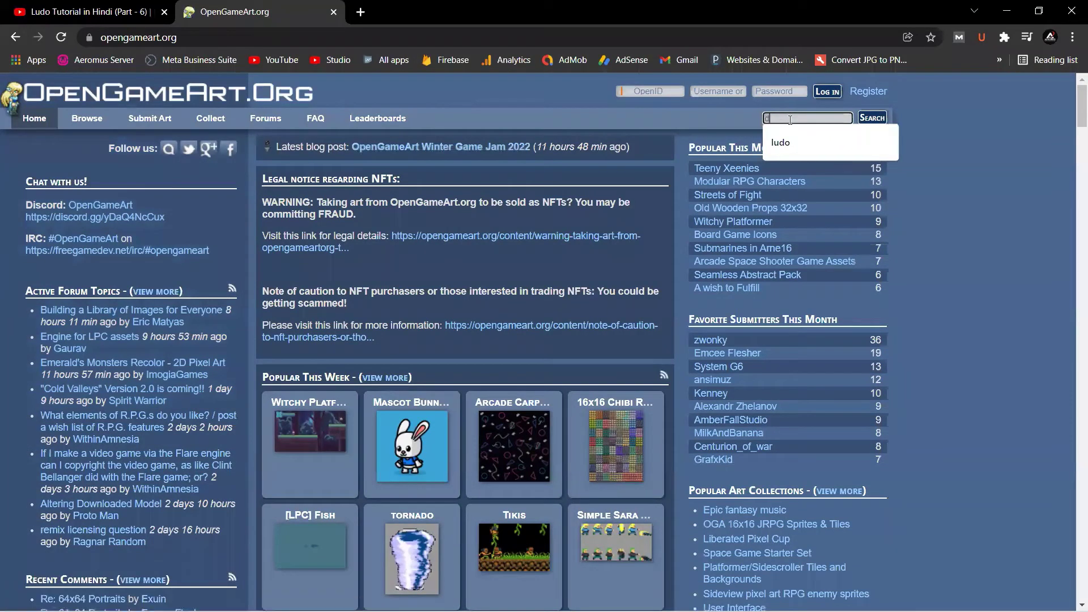
Step: Search OpenGameArt for dice, download NapoleonsDice.zip from the Dice entry, and return to Unity
text(dice)
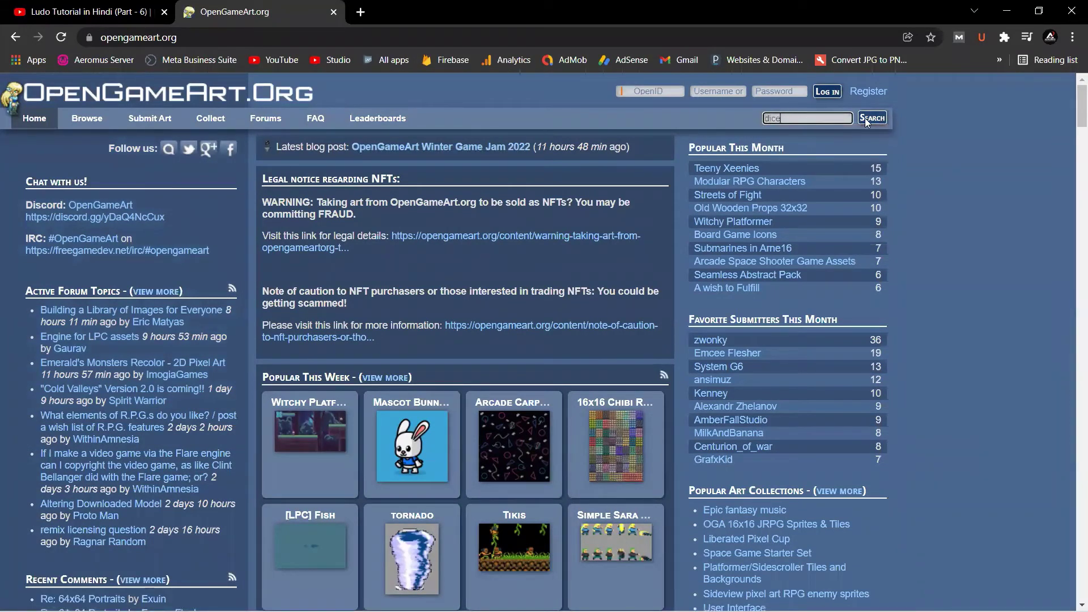
click(865, 118)
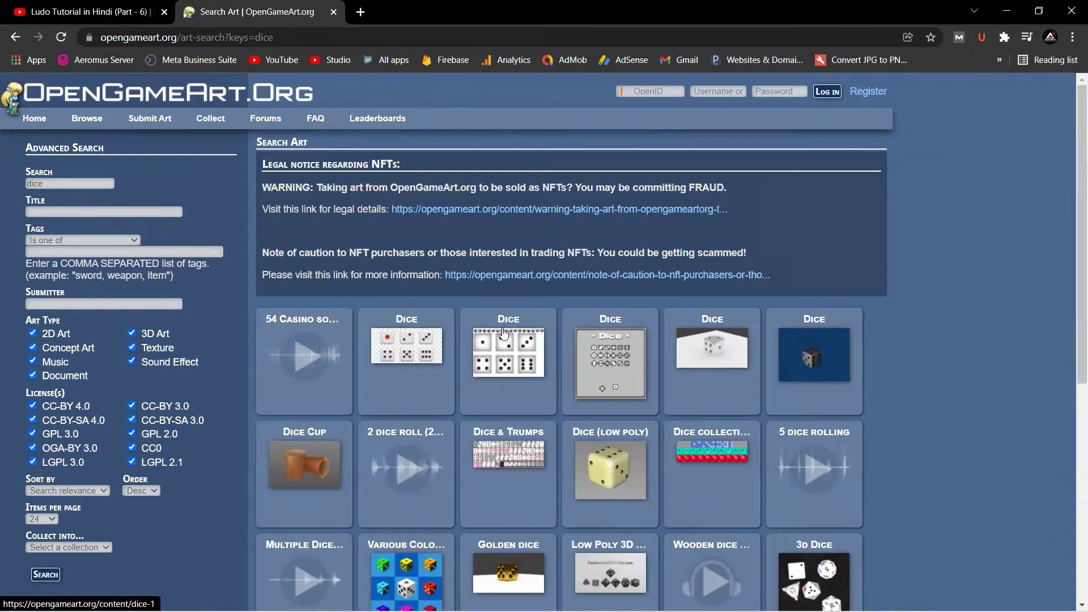
click(522, 358)
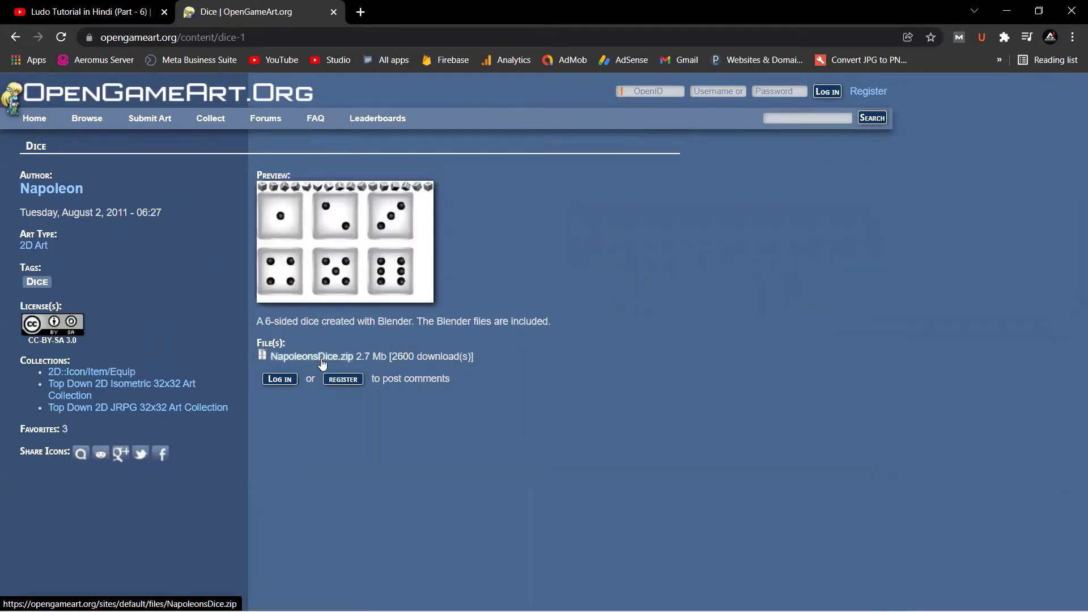
click(322, 364)
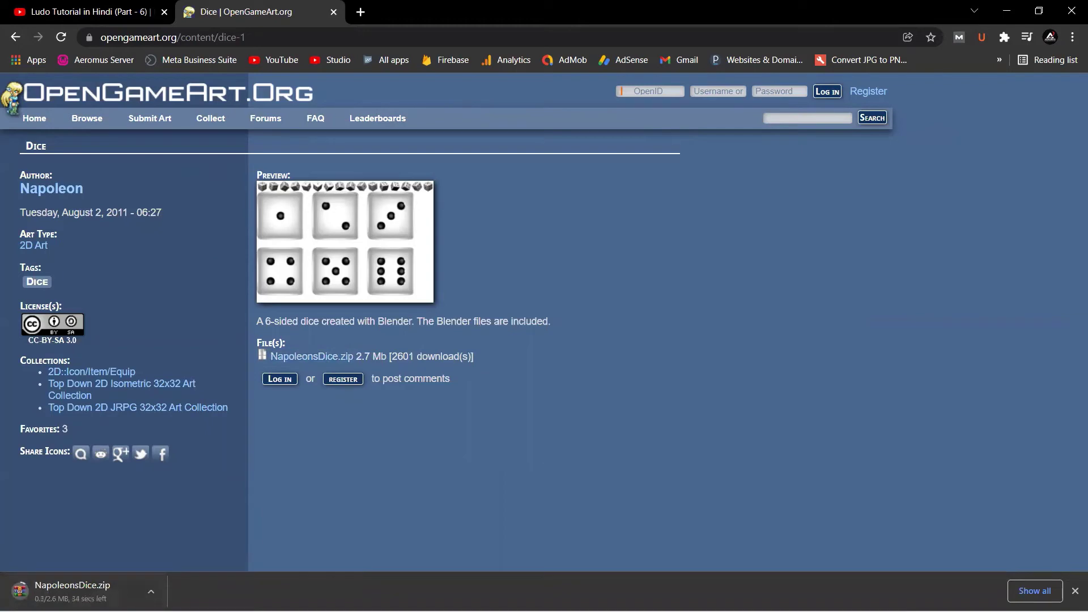
click(545, 594)
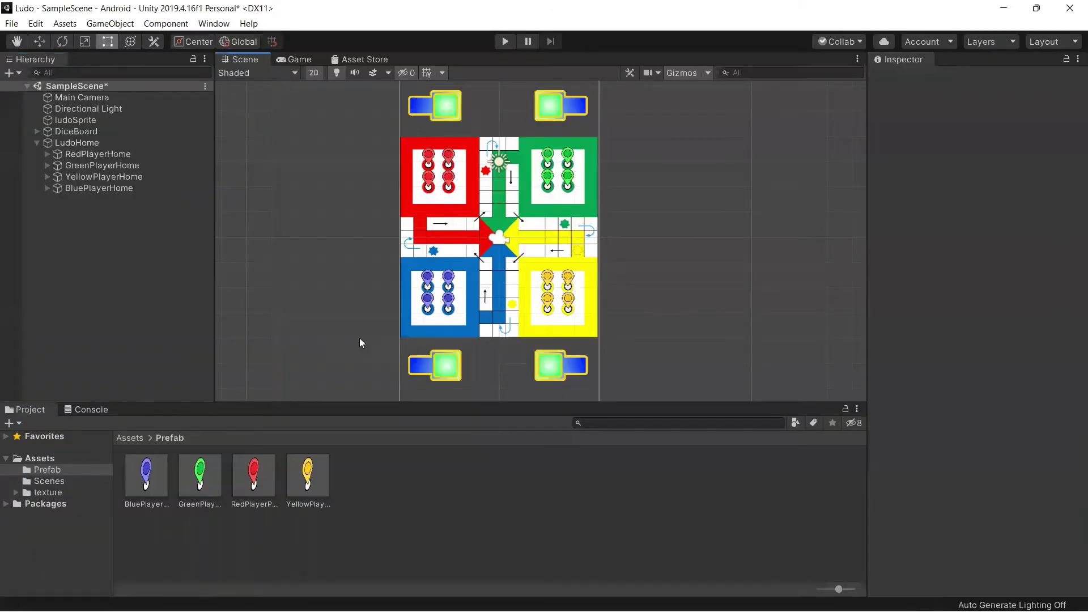
Step: Create a folder named Dice inside Assets/texture and open it
click(44, 491)
right_click(183, 538)
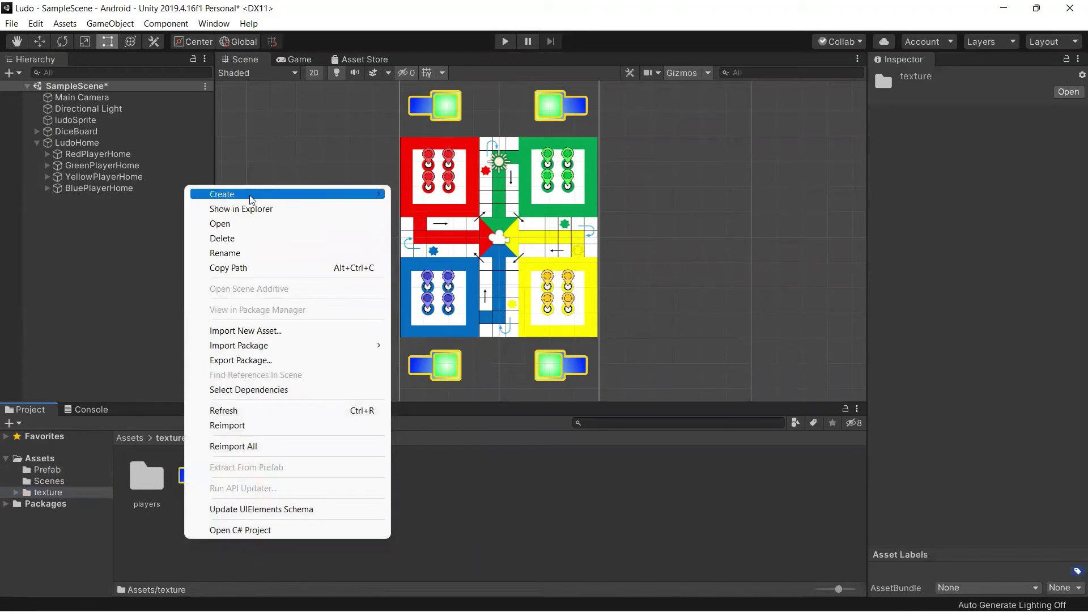
mouse_move(252, 196)
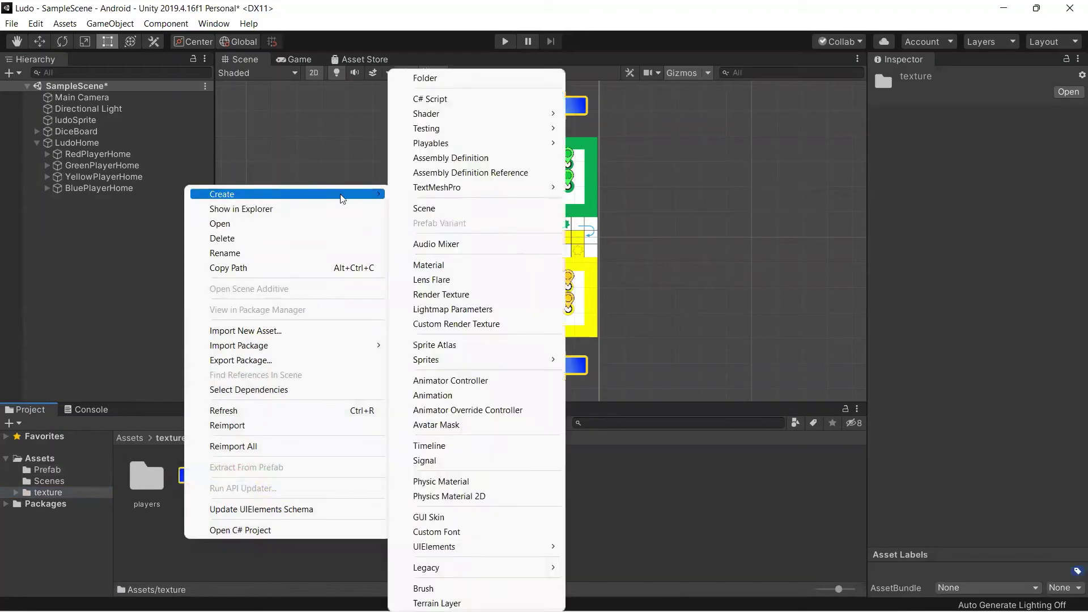
click(414, 80)
text(D)
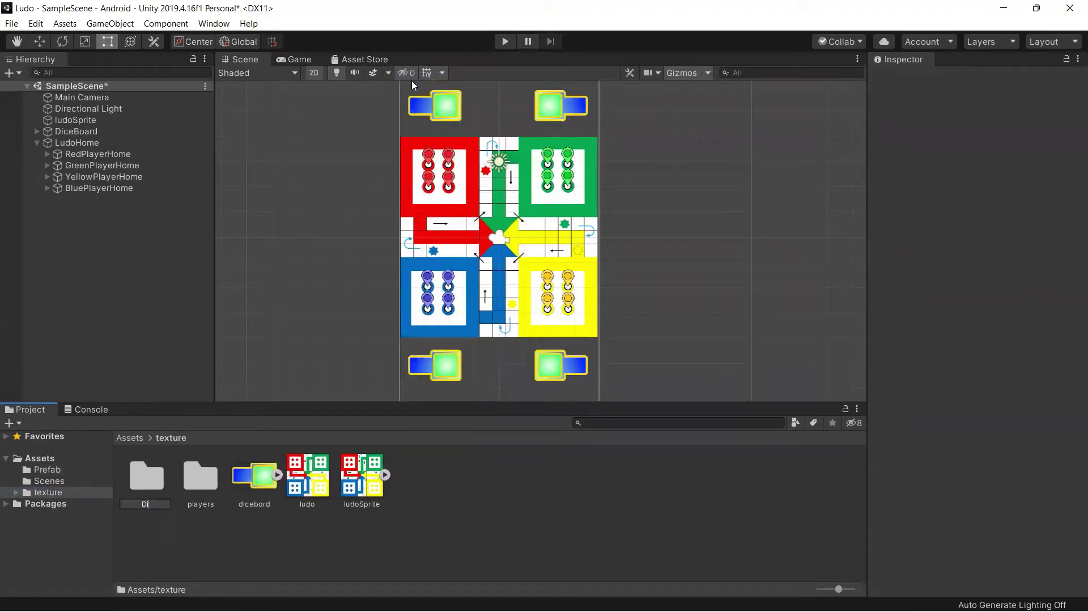
text(ice)
key(Return)
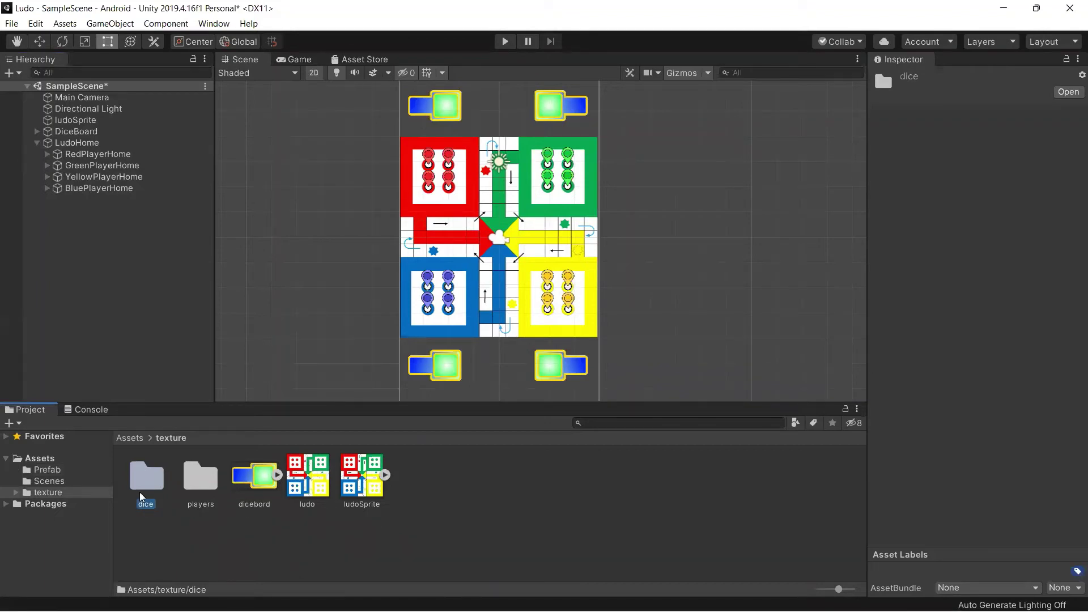
double_click(141, 497)
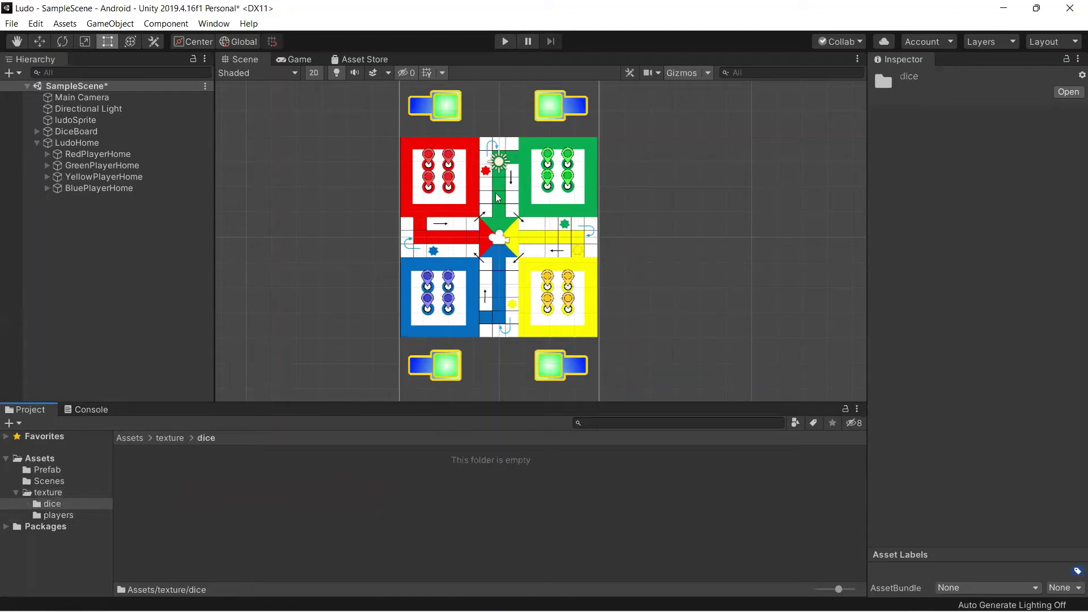
drag(315, 17, 600, 27)
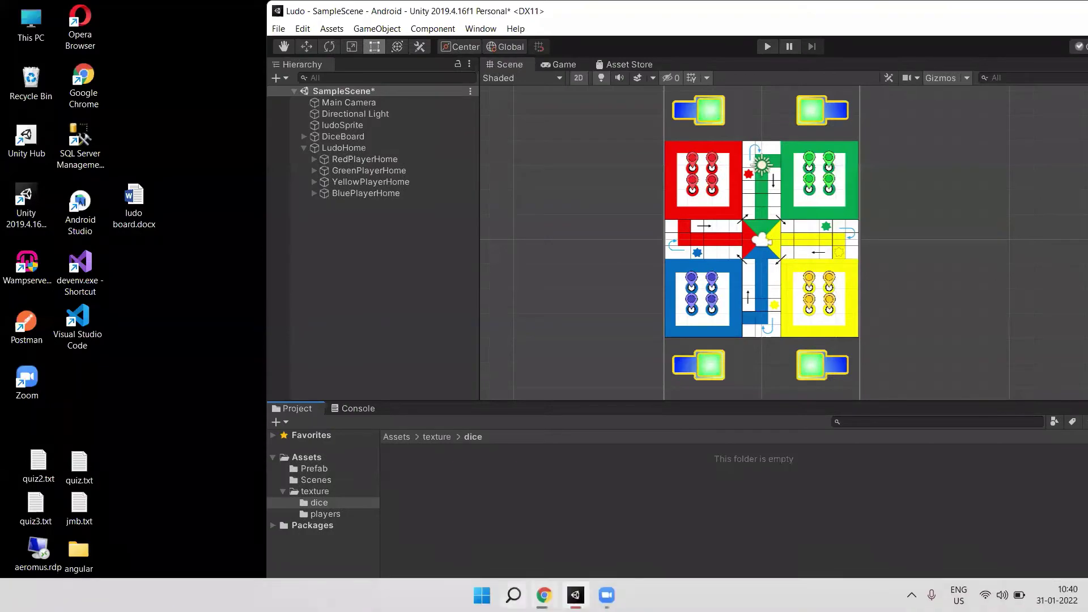
click(544, 596)
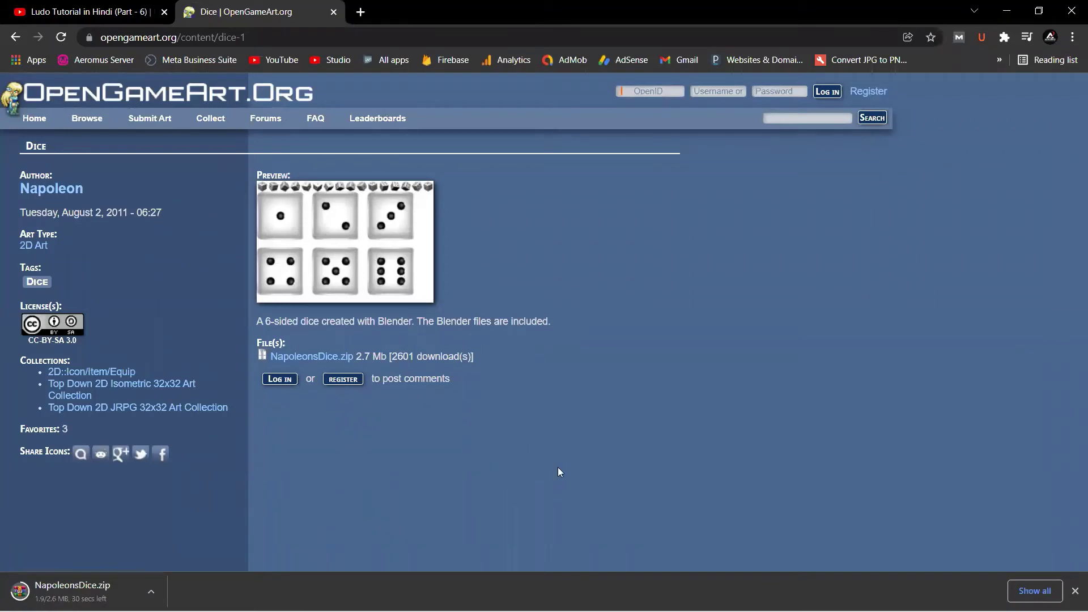
click(575, 595)
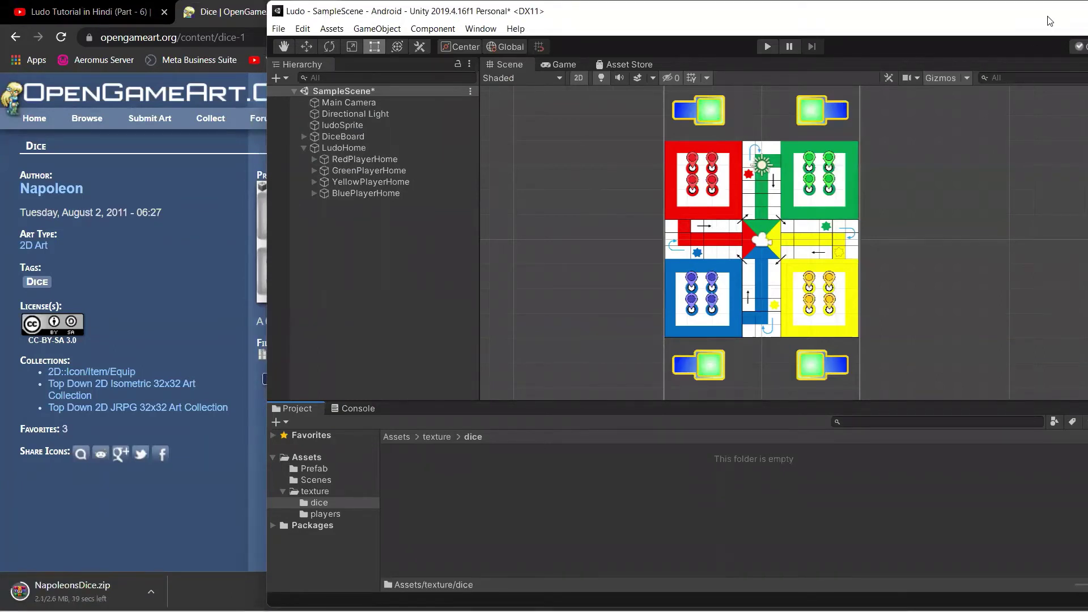
Step: Save the scene, preview it in the Game view, then check a dice board's and ludoSprite's sorting order
drag(1049, 21, 798, 36)
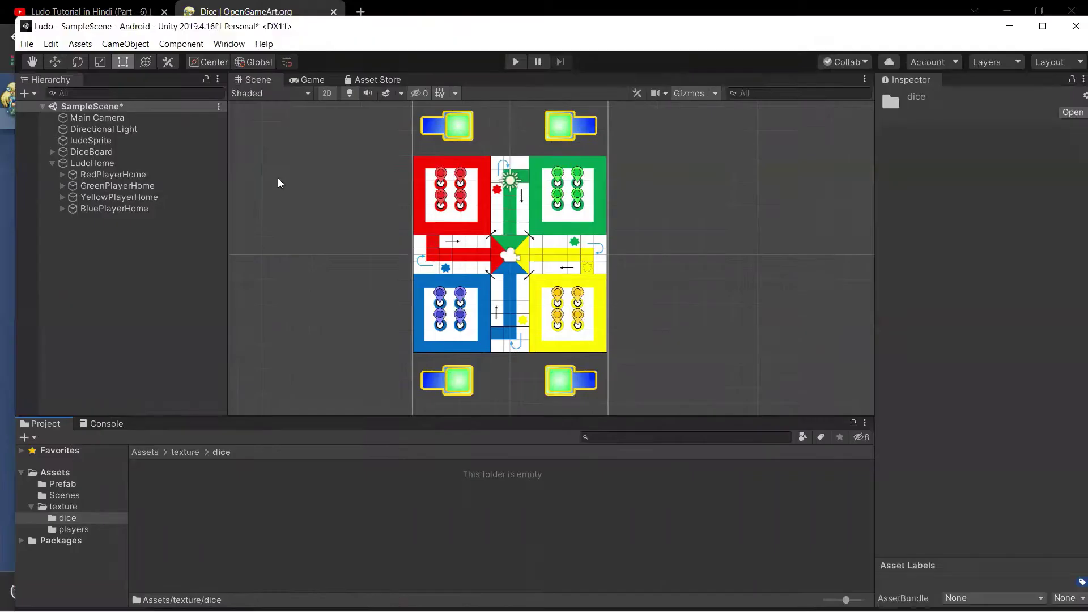
key(ctrl+s)
click(315, 83)
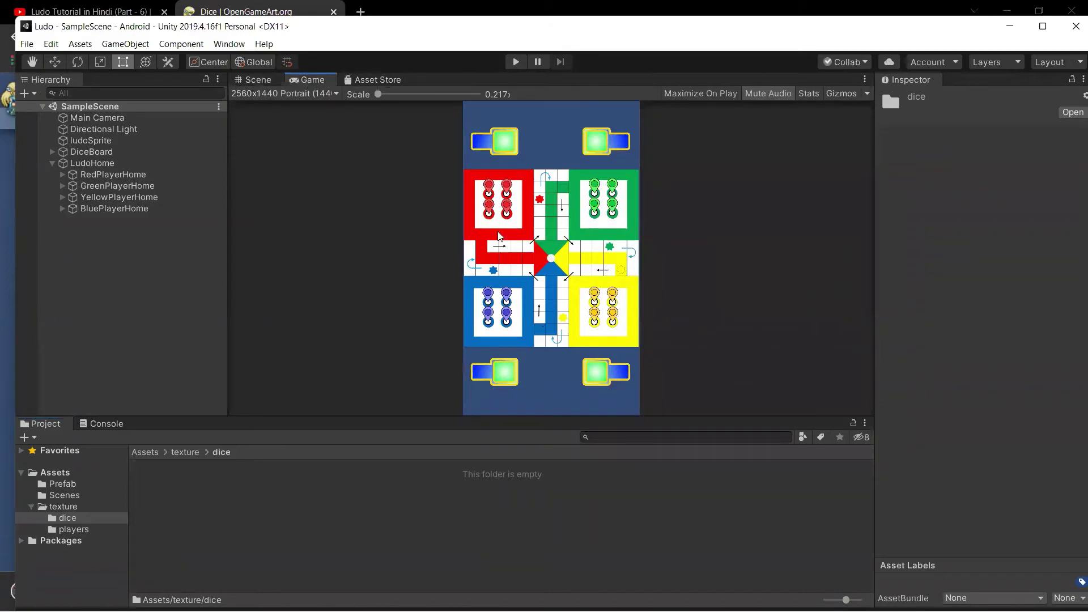
click(263, 84)
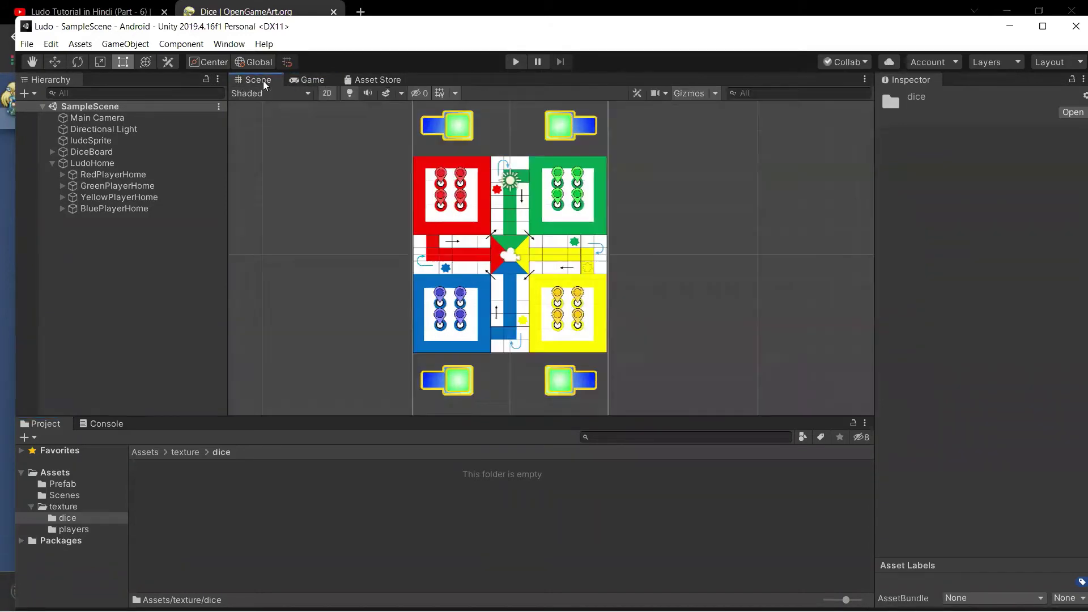
click(443, 383)
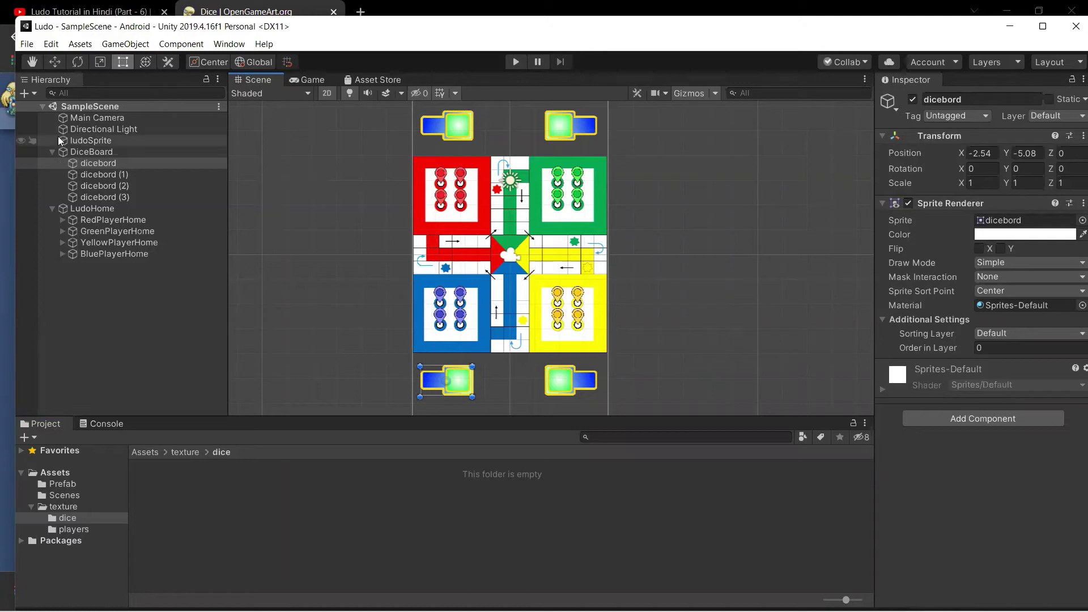
click(85, 140)
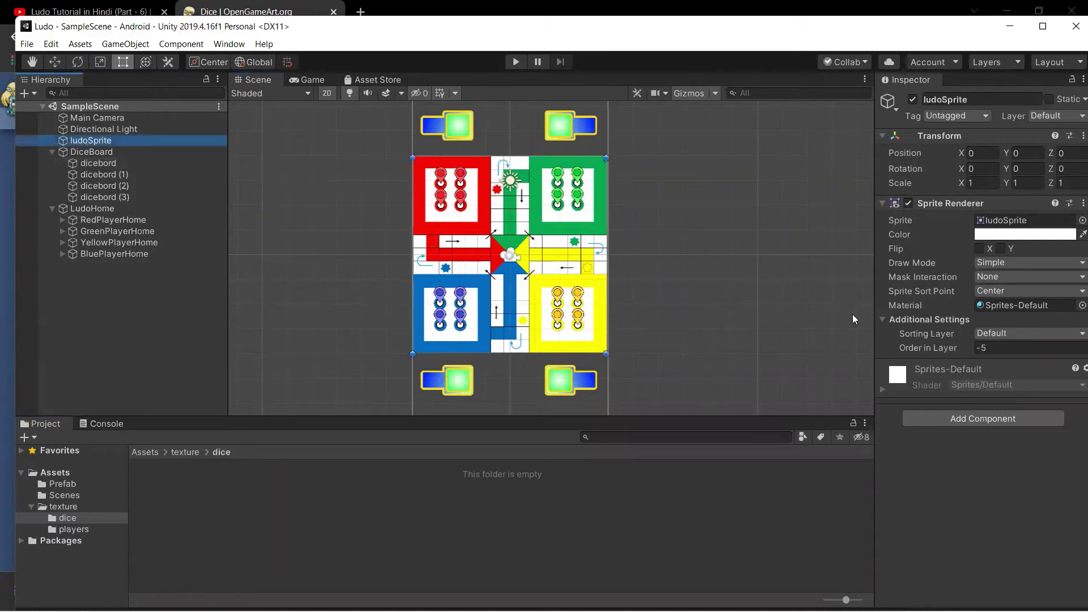
Step: Set Order in Layer to -5 on the bottom-left and bottom-right dice boards
click(987, 347)
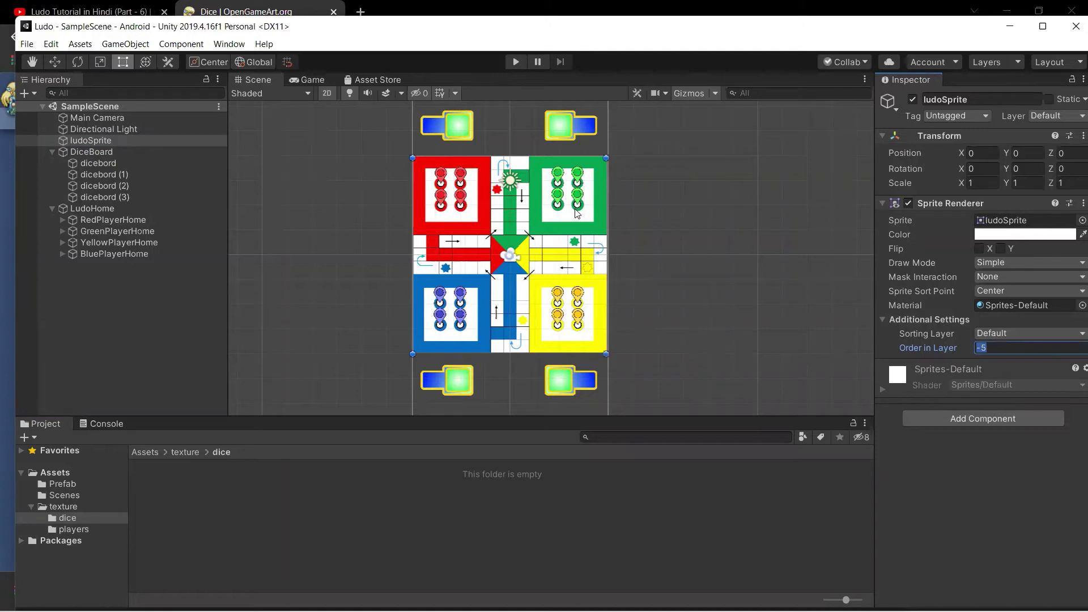
click(461, 392)
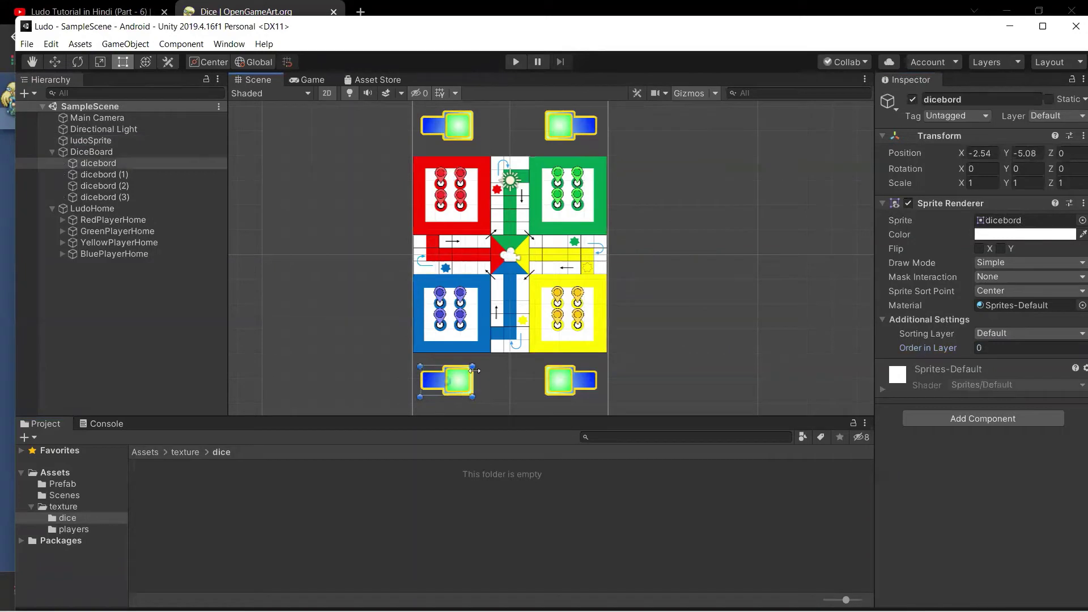
click(987, 349)
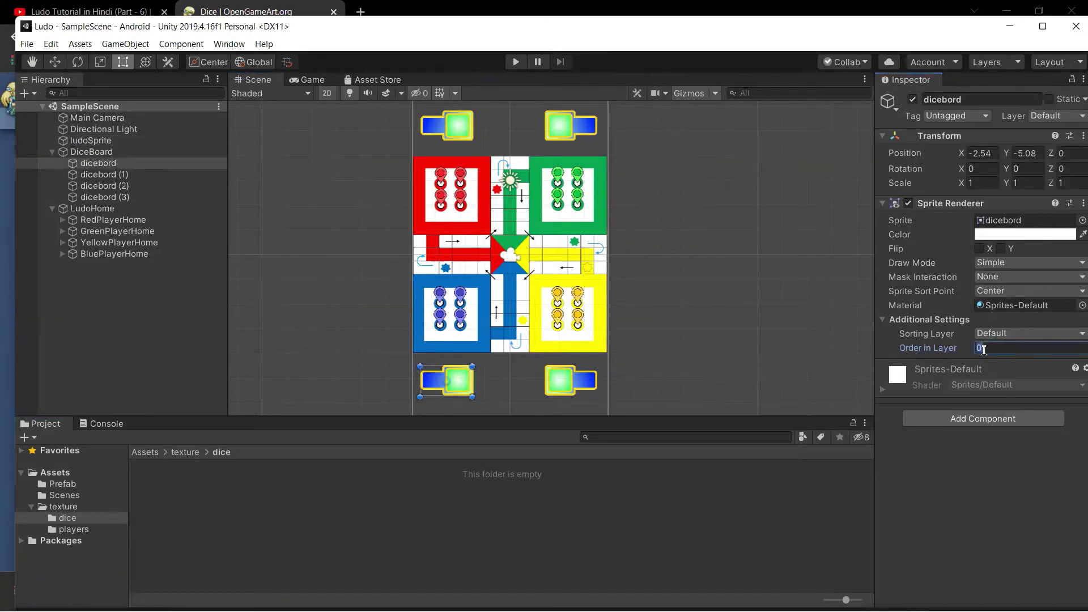
text(-5)
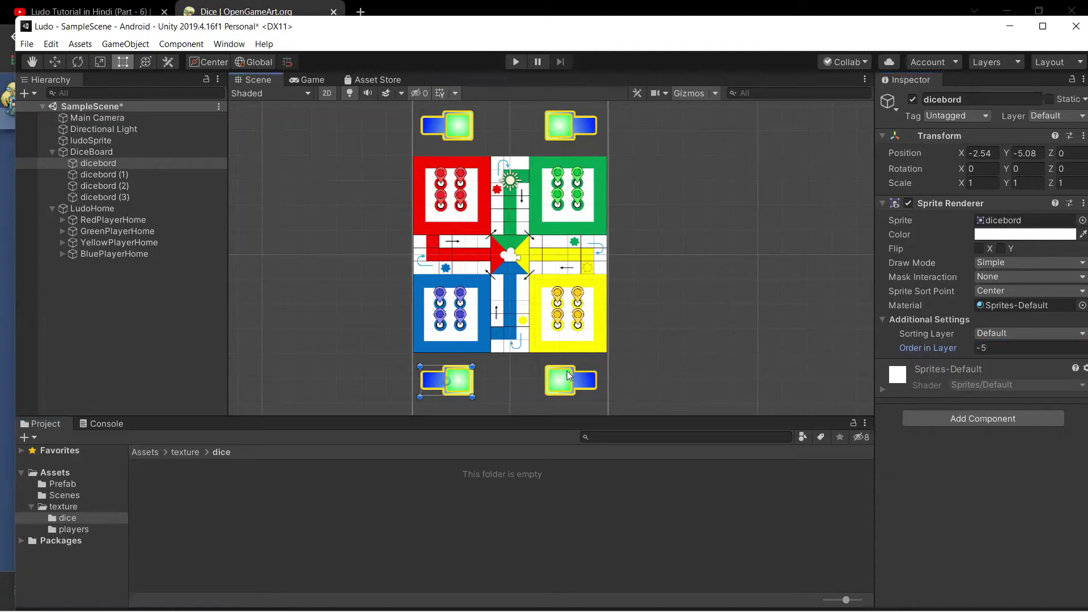
click(567, 371)
click(965, 346)
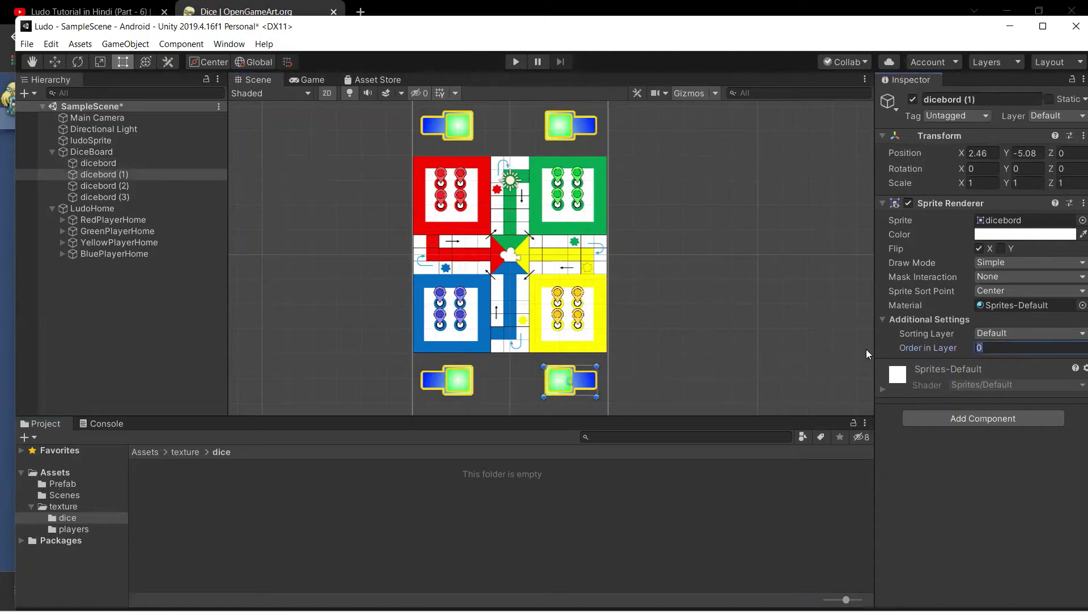
text(-5)
Step: Set the top-right and top-left dice boards to Order in Layer -5, then save
click(570, 124)
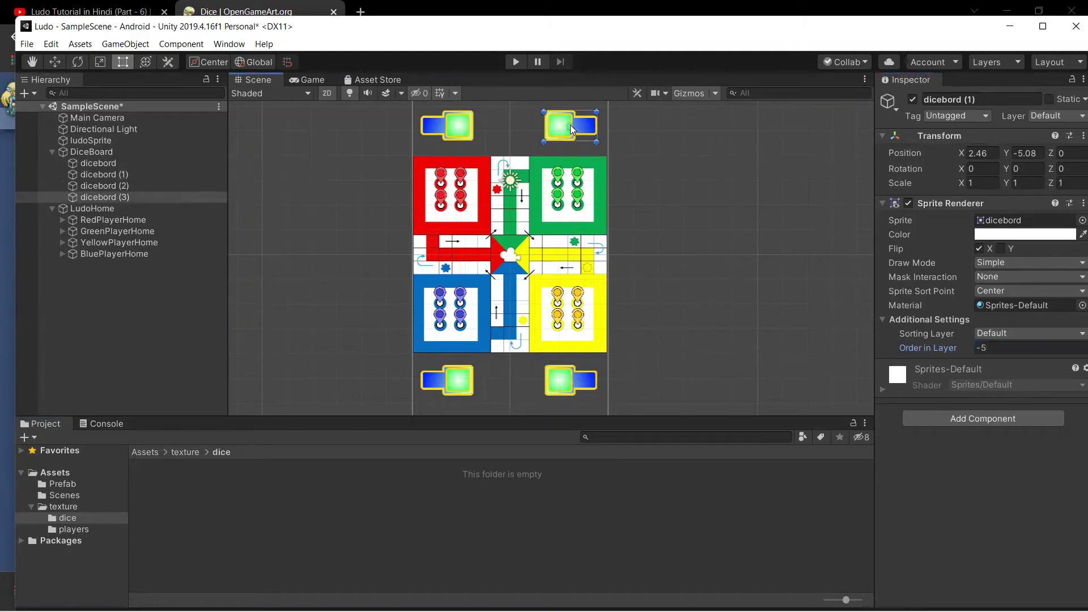
click(994, 350)
text(-5)
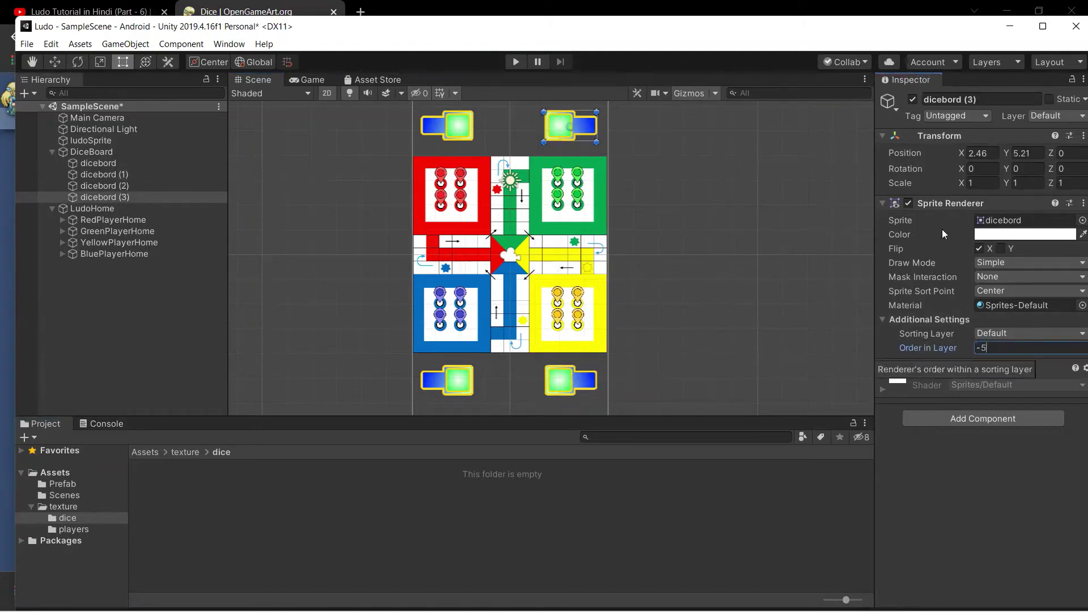
click(467, 123)
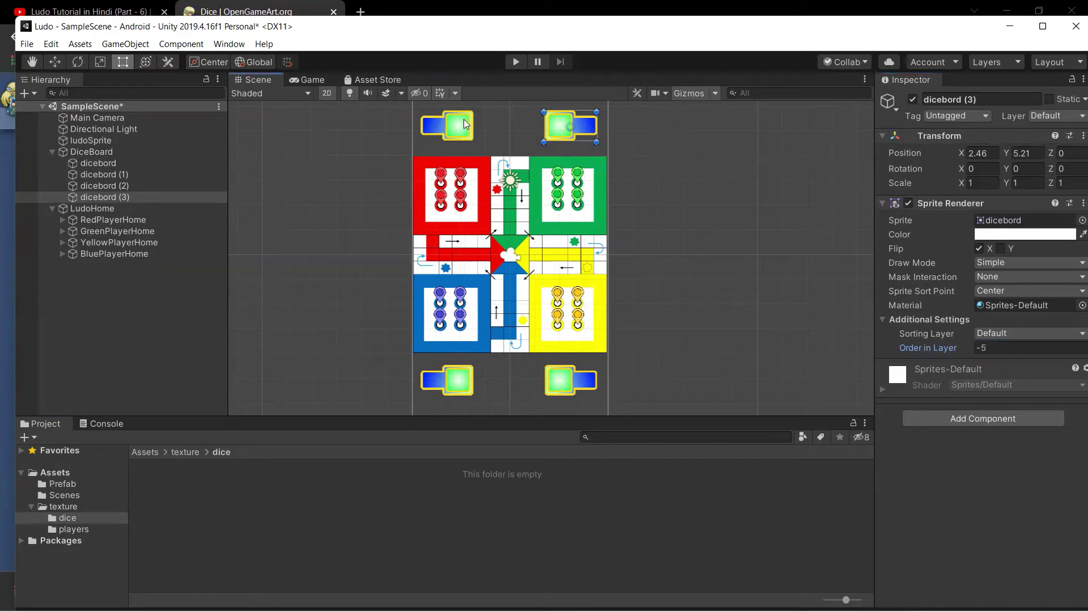
click(986, 348)
text(-5)
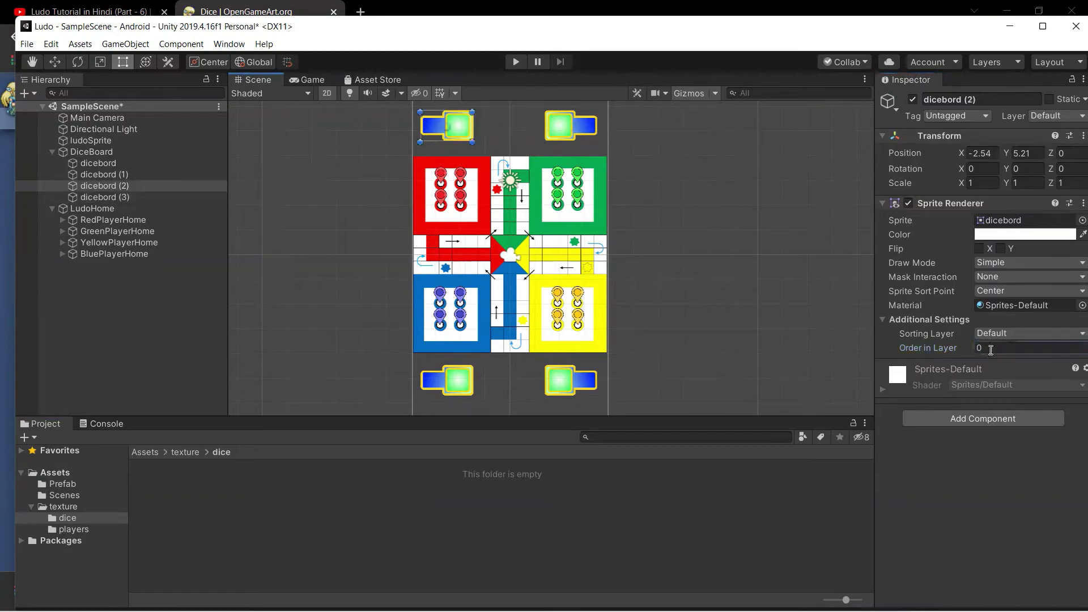
click(774, 362)
key(ctrl+s)
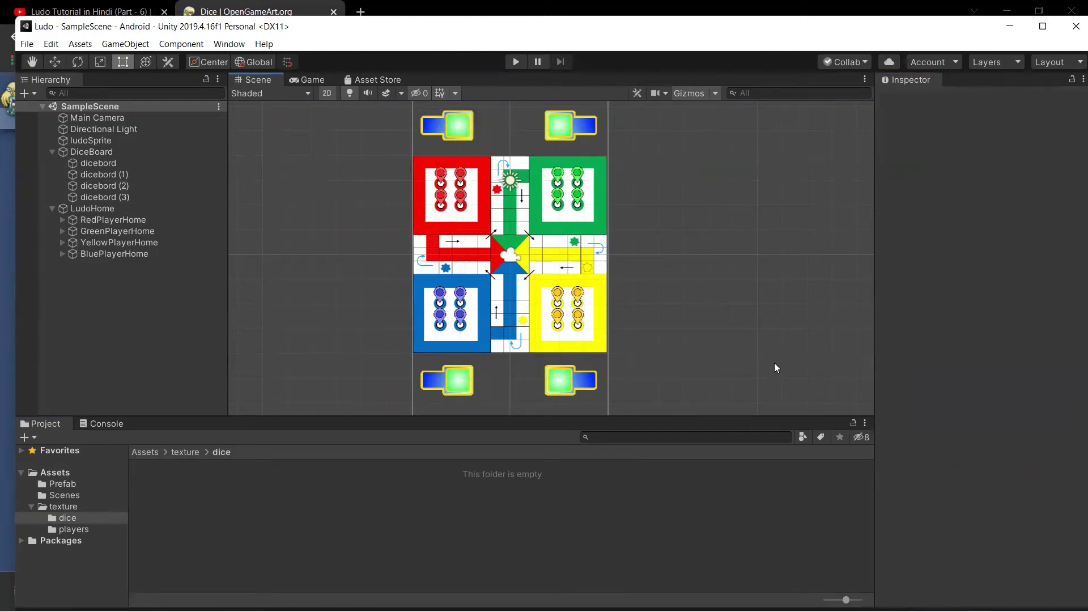
Step: Collapse the DiceBoard group and switch to the OpenGameArt dice page in Chrome
click(55, 154)
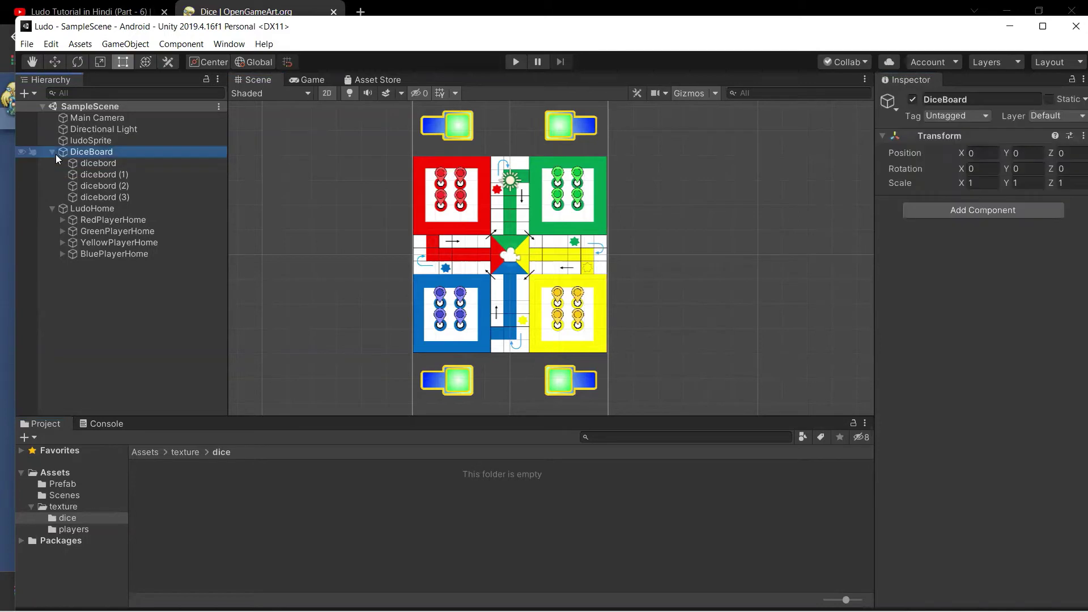
click(52, 154)
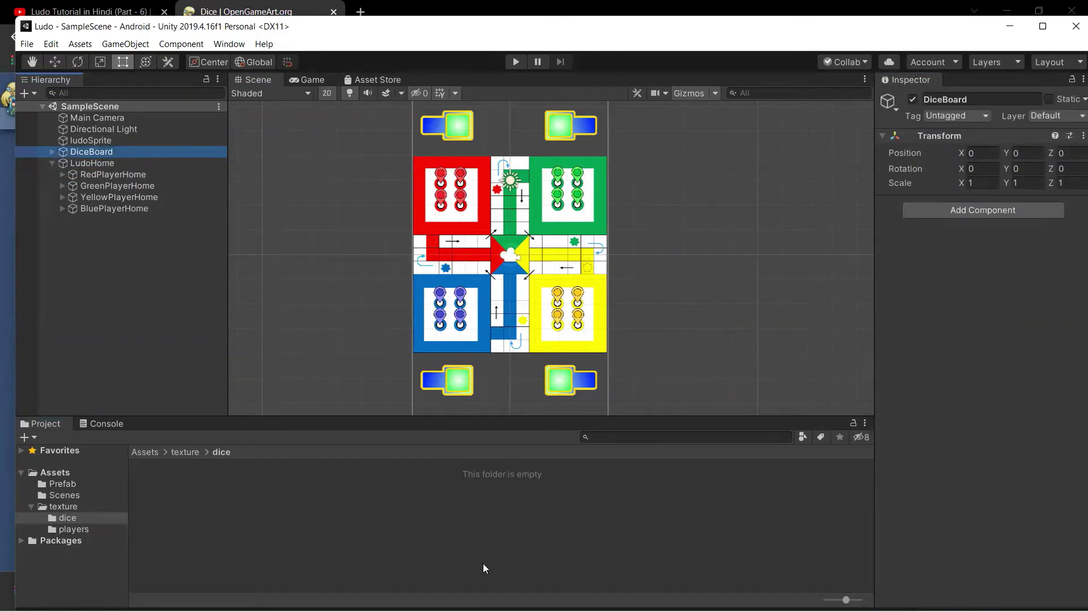
click(544, 595)
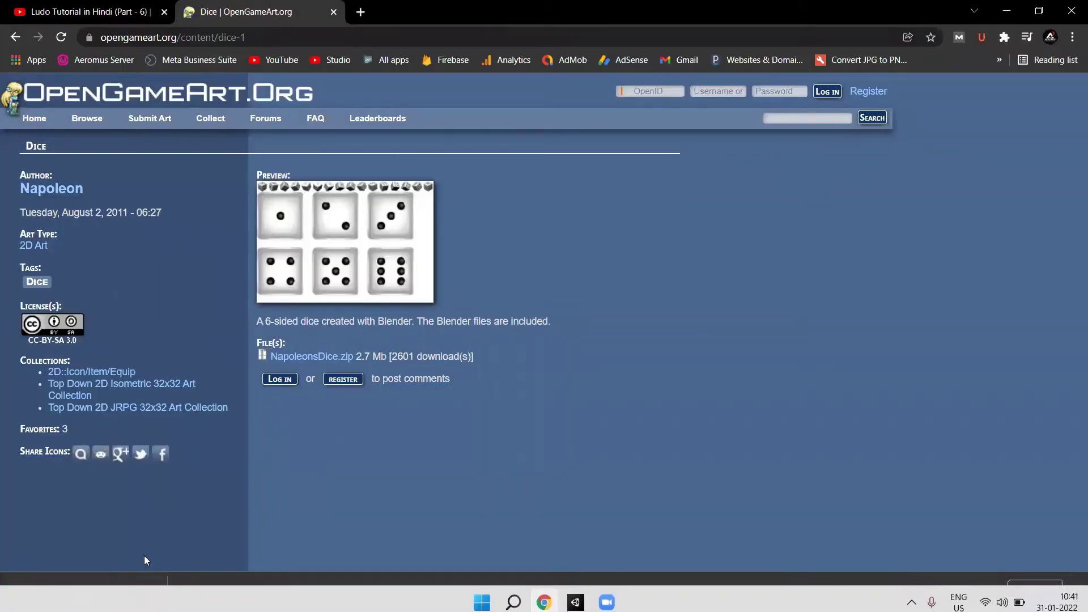
Step: Show the downloaded NapoleonsDice.zip in its Downloads folder and maximize that window
click(151, 591)
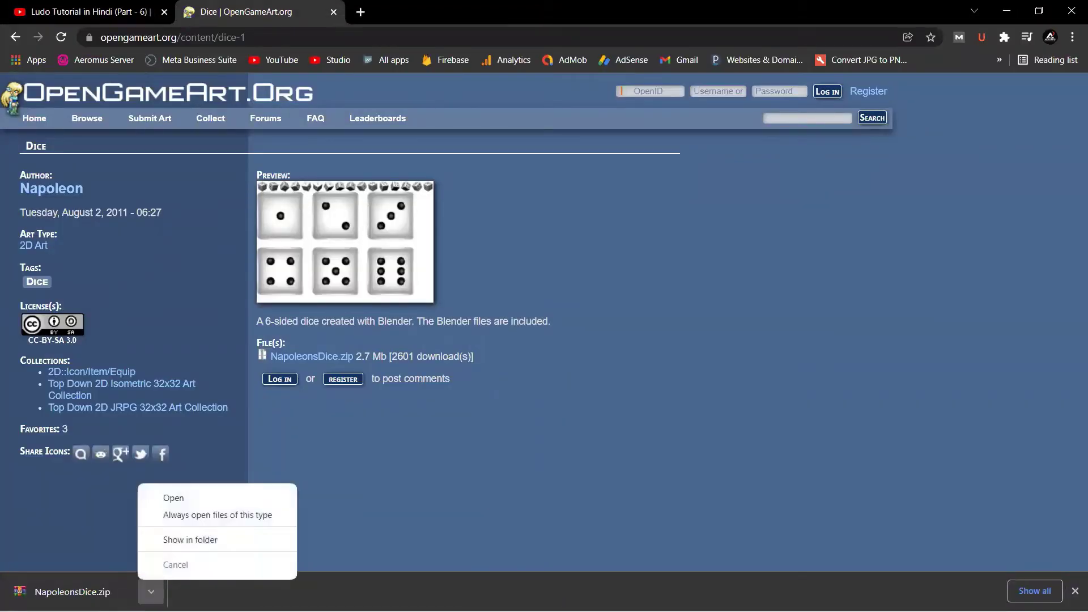
click(194, 541)
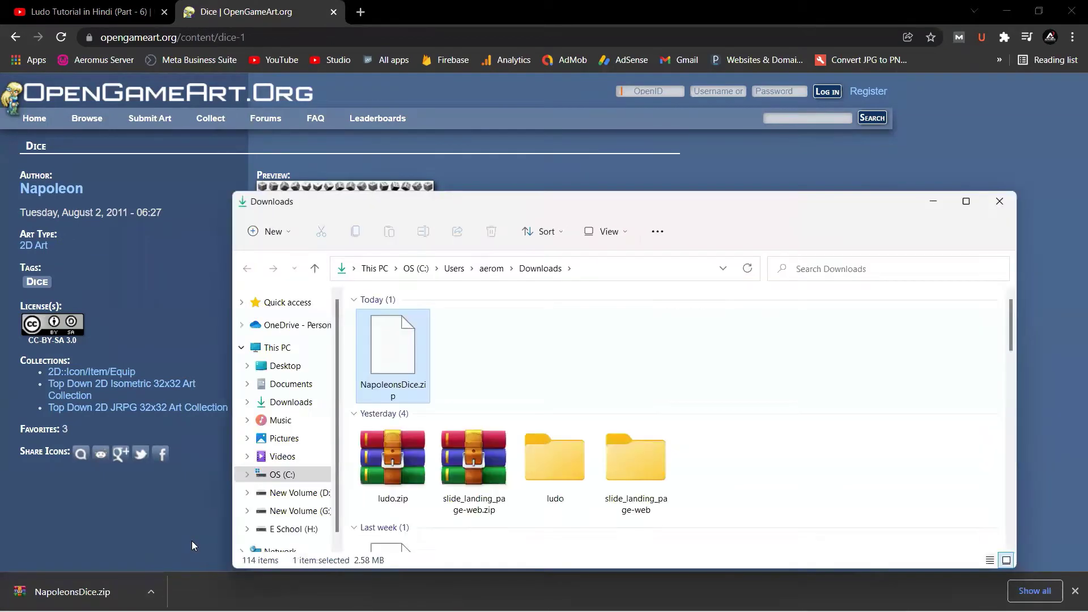
click(966, 201)
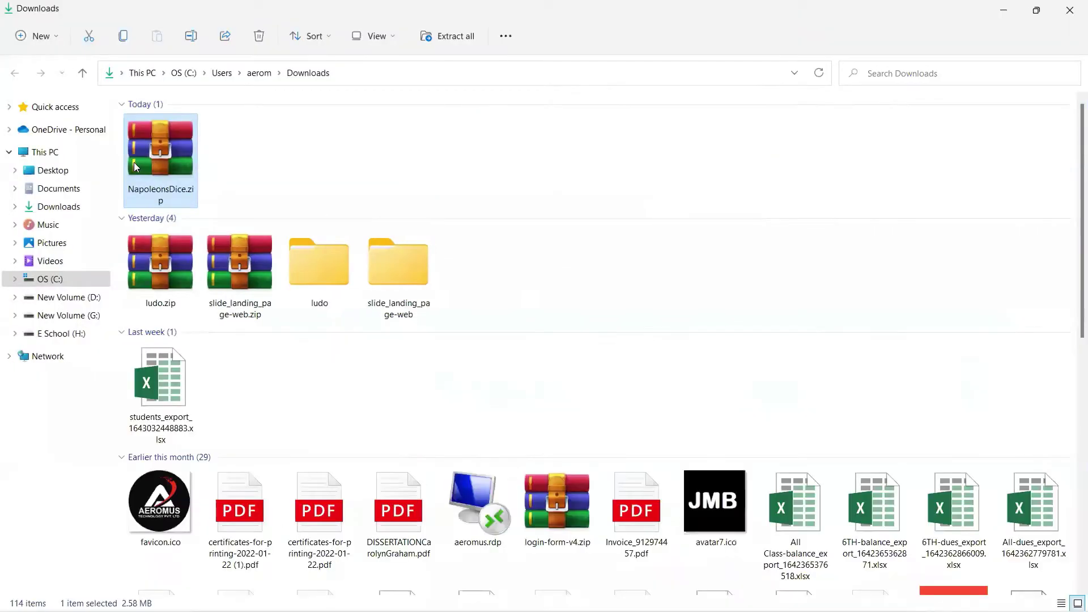
Step: Extract NapoleonsDice.zip into a NapoleonsDice folder, then close the extracted-files window
right_click(139, 167)
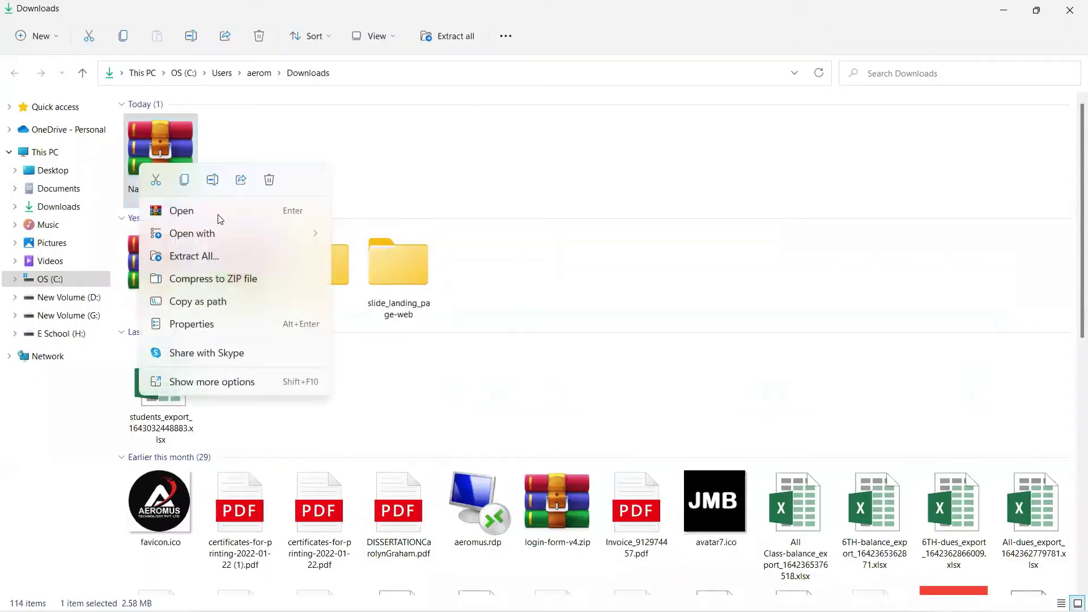
mouse_move(233, 235)
click(237, 261)
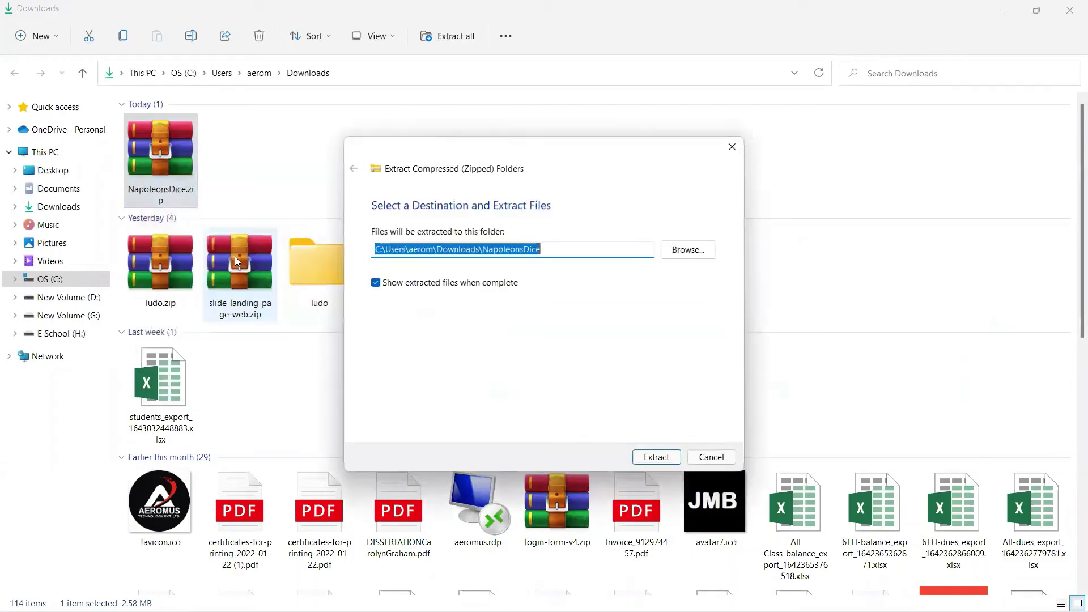
click(644, 456)
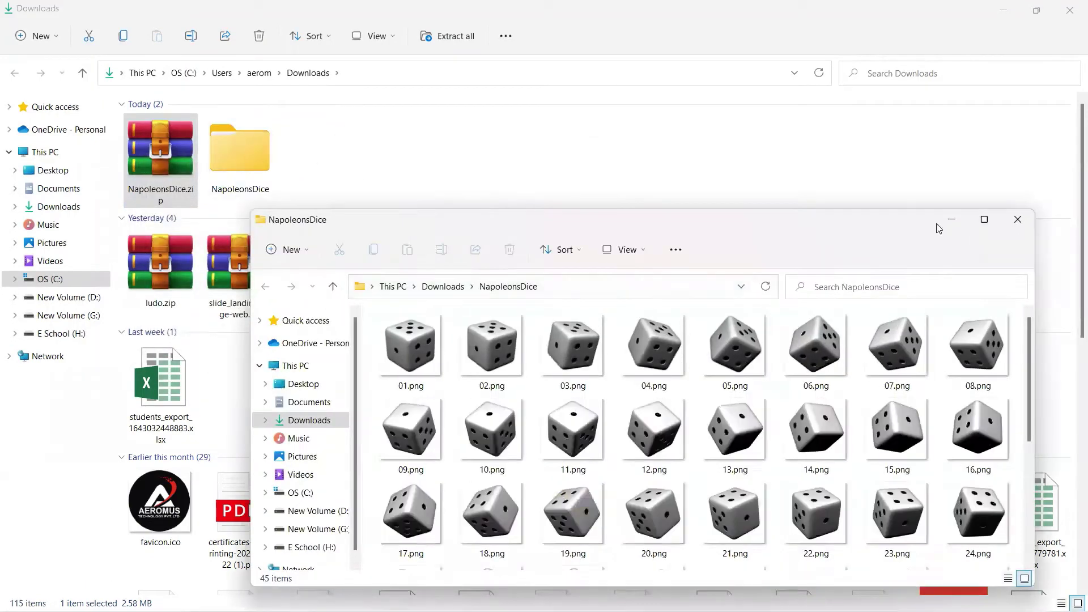
click(1017, 220)
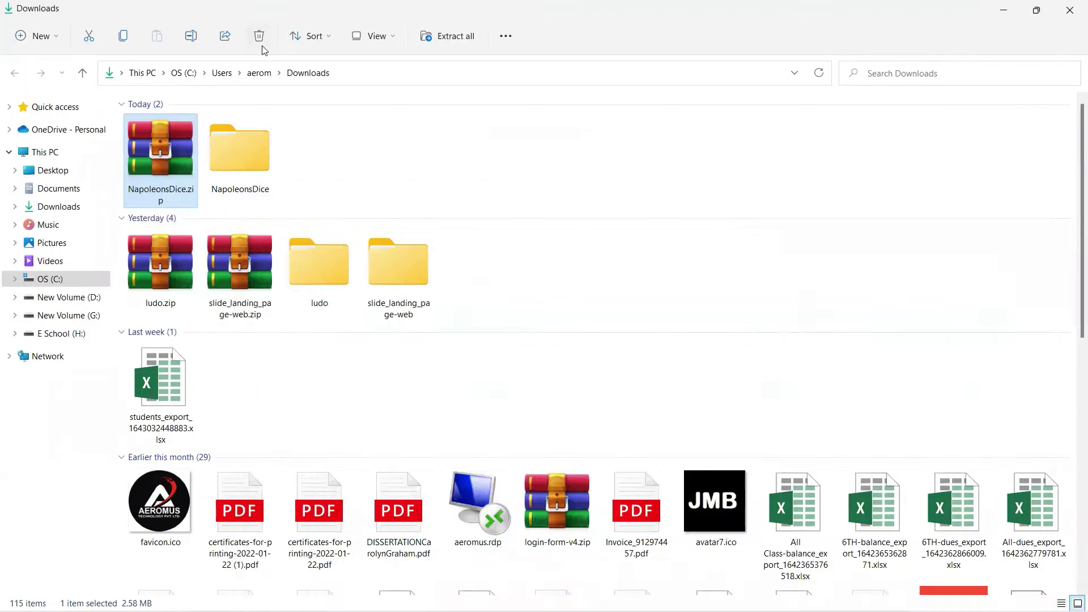
Step: Open NapoleonsDice, select all 45 dice files, and position the Explorer window over Unity
double_click(255, 161)
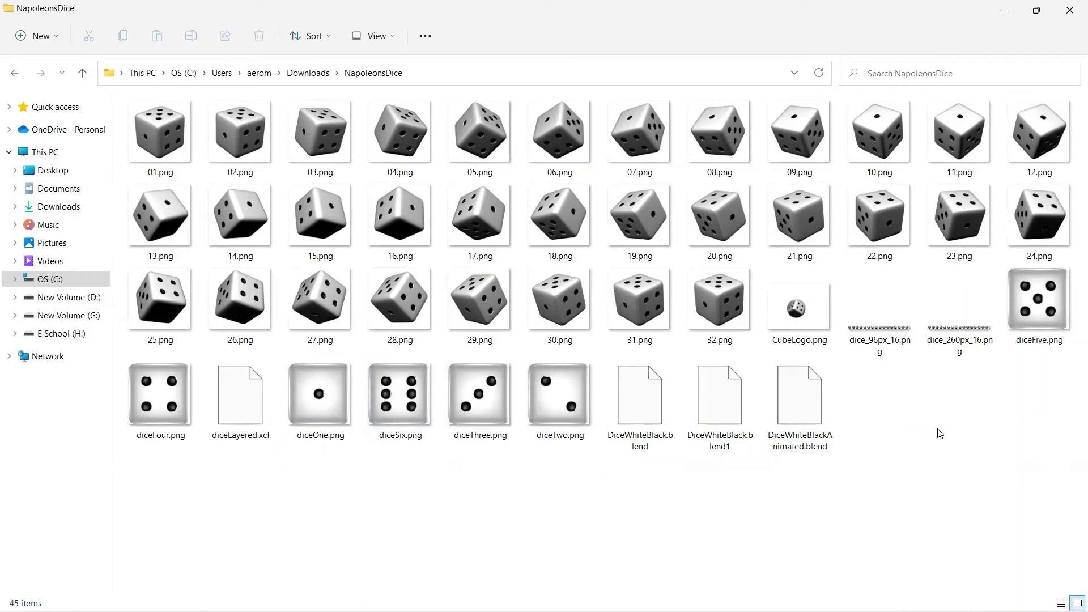
key(ctrl+a)
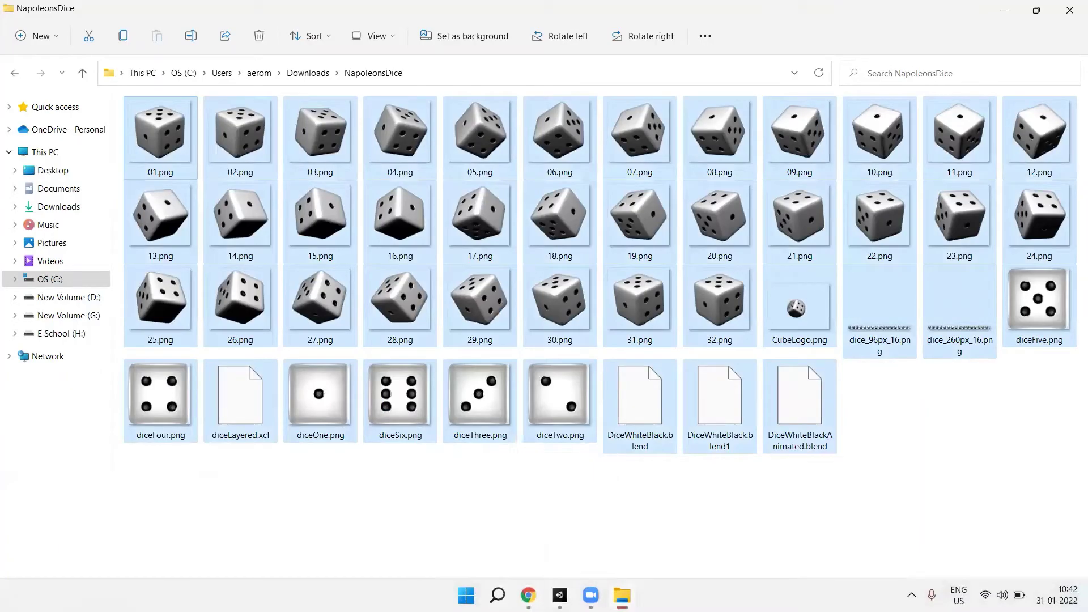
click(559, 595)
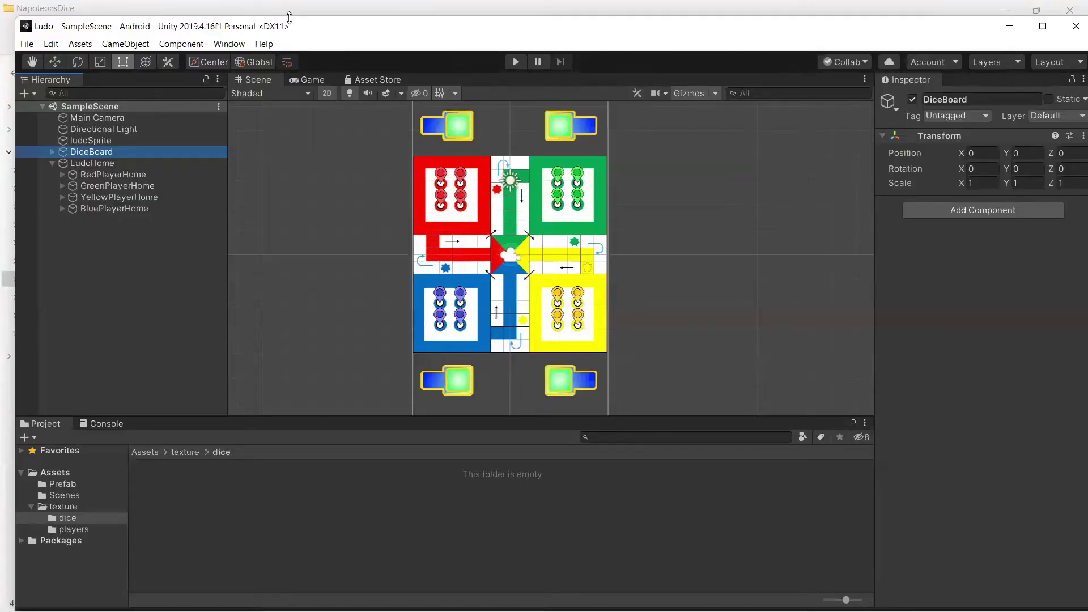
click(259, 11)
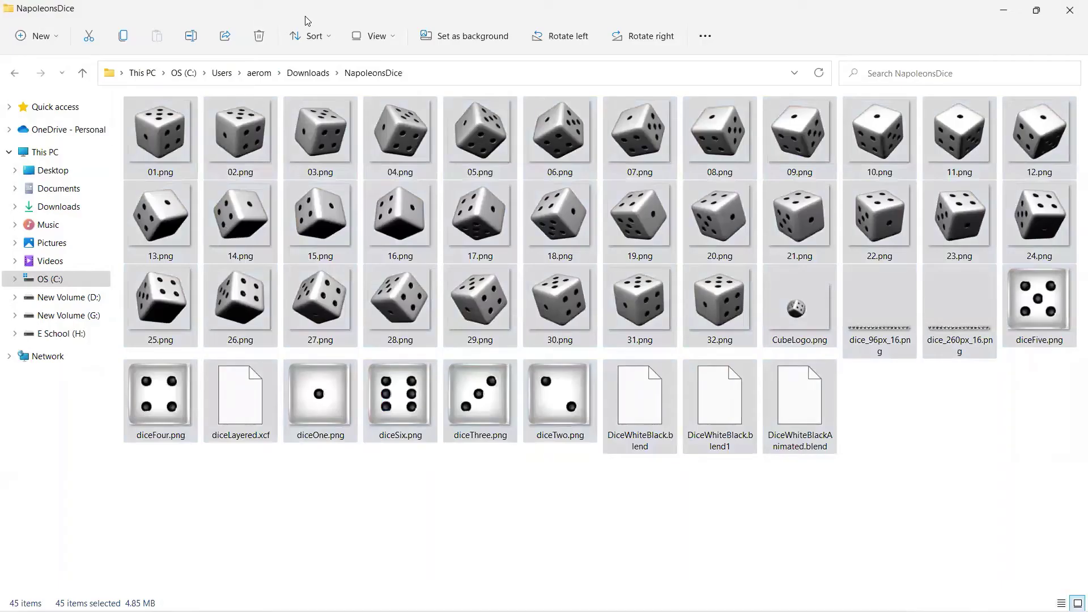
double_click(306, 21)
drag(385, 138, 230, 499)
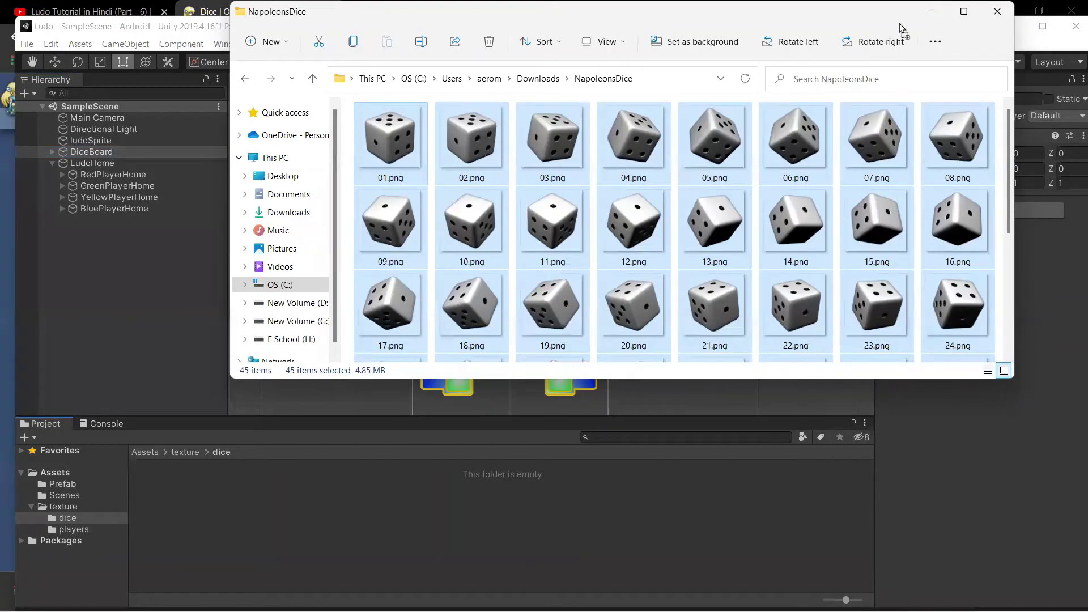
Step: Drag the 45 selected dice images into Unity's Assets/texture/dice folder, then return to Explorer
drag(900, 27, 371, 442)
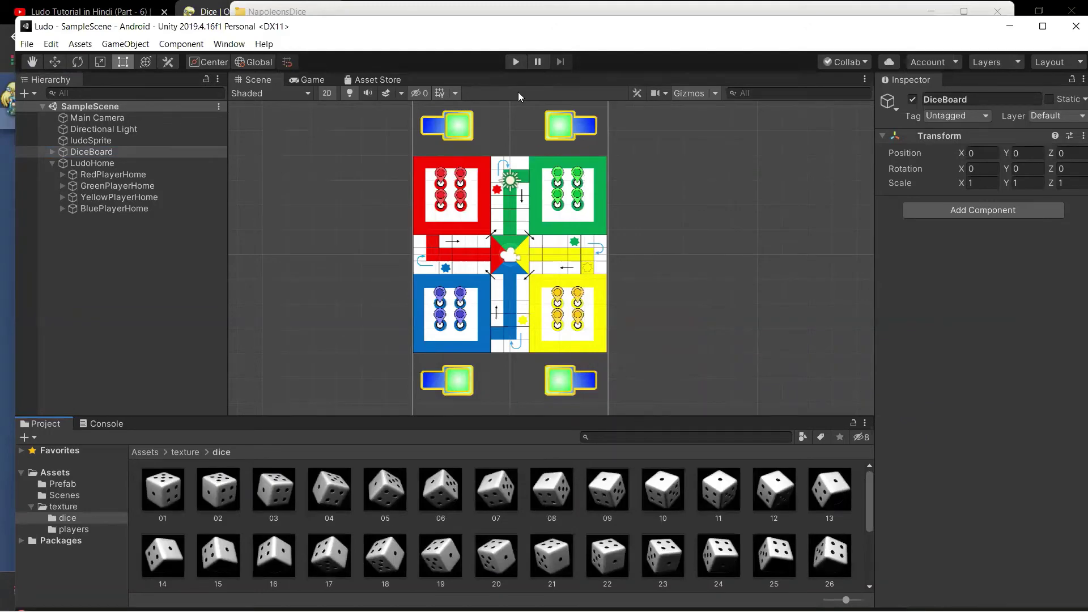
key(alt+Tab)
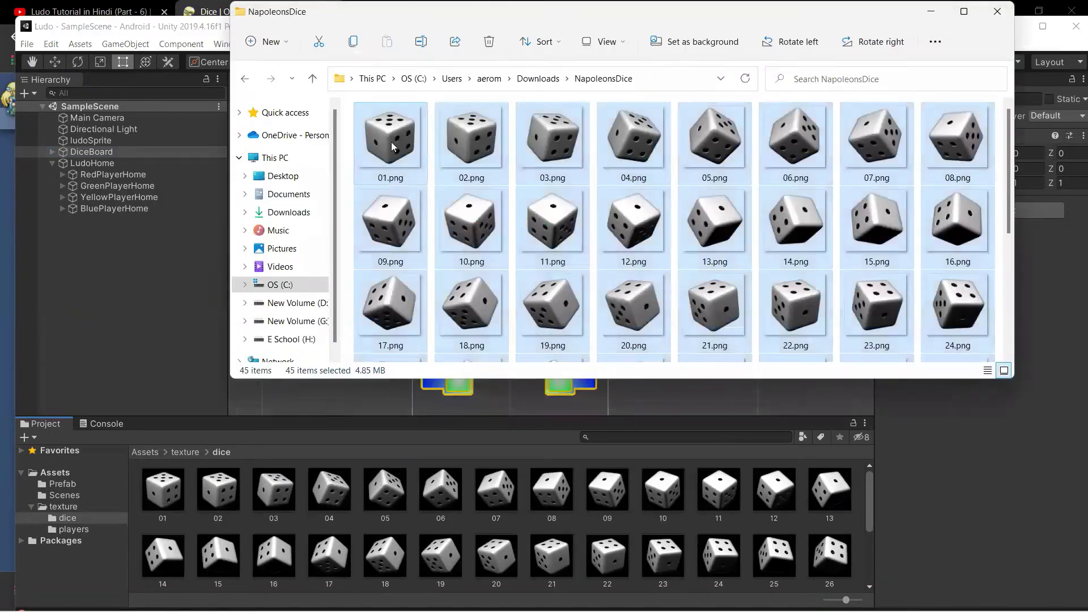
double_click(391, 146)
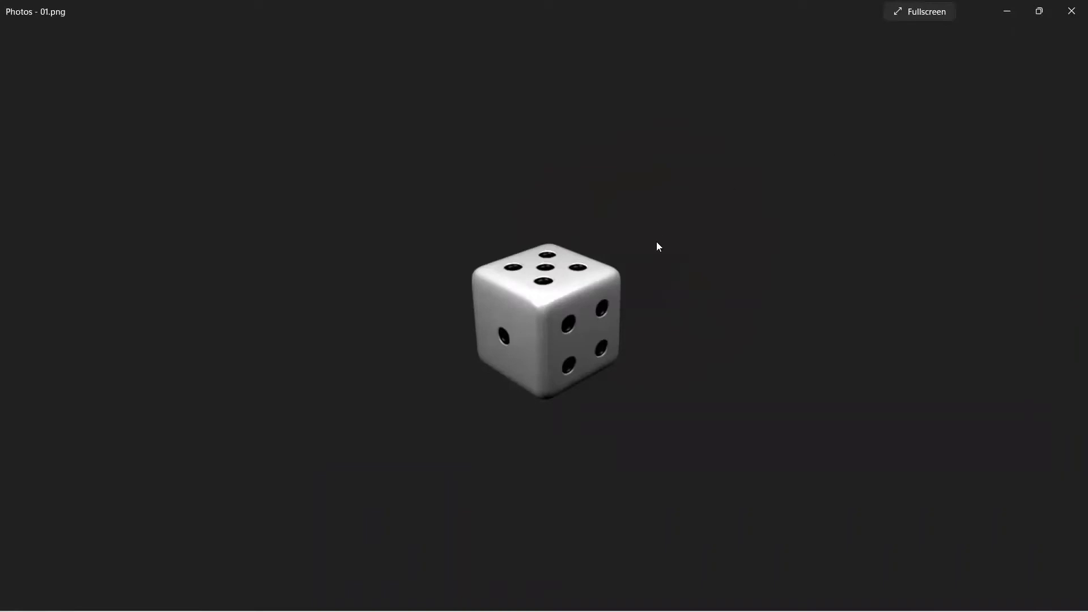
scroll(657, 246, up, 2)
scroll(658, 246, down, 2)
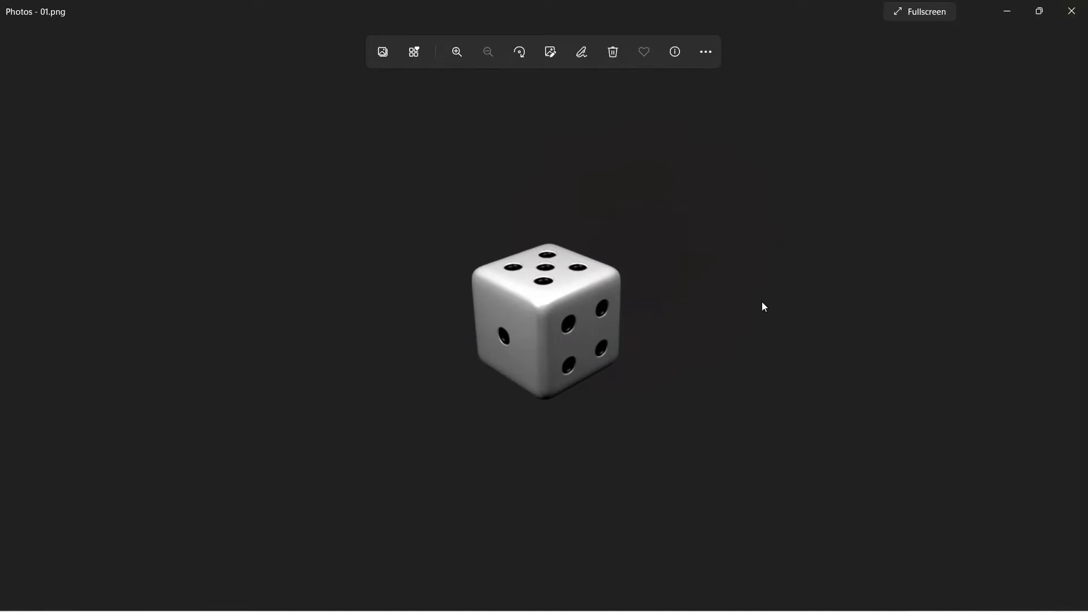
click(1071, 11)
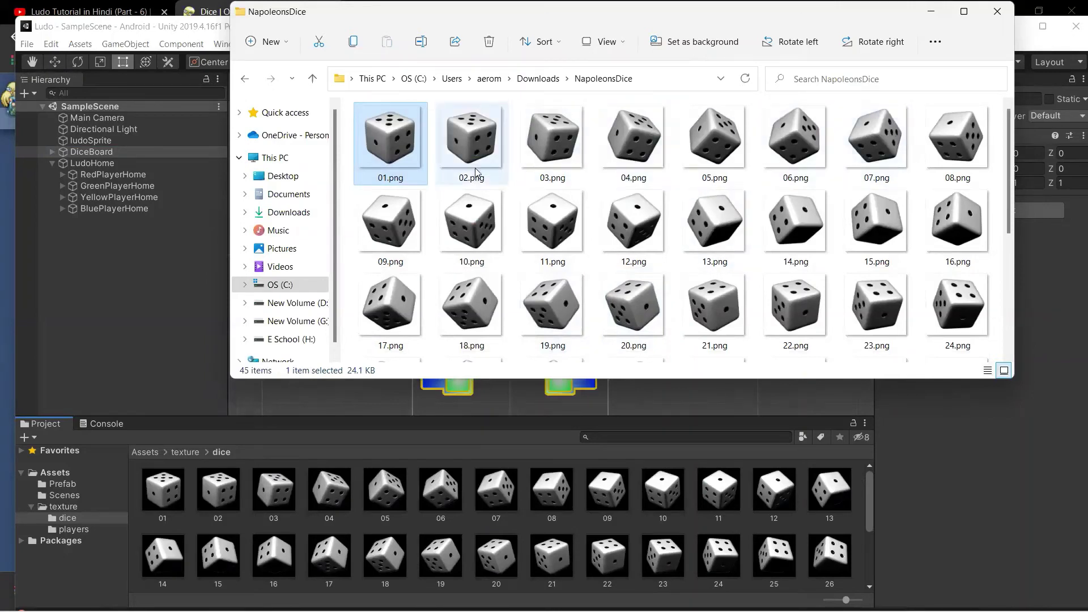
Step: View the last dice image, 32.png, in Photos, then return to the Unity editor
scroll(652, 233, down, 1)
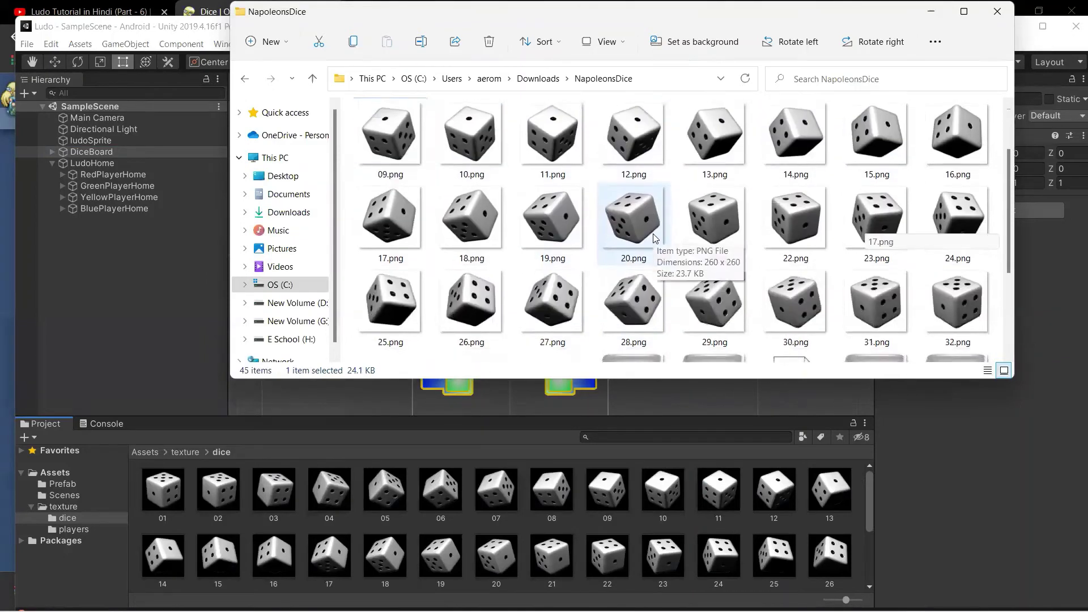
scroll(654, 236, down, 1)
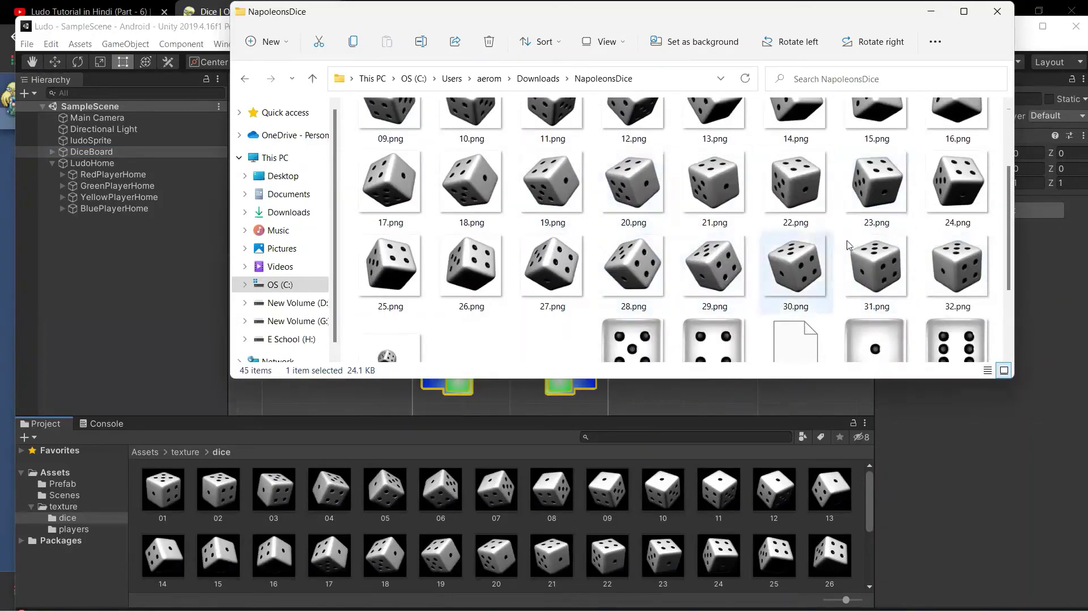
right_click(952, 276)
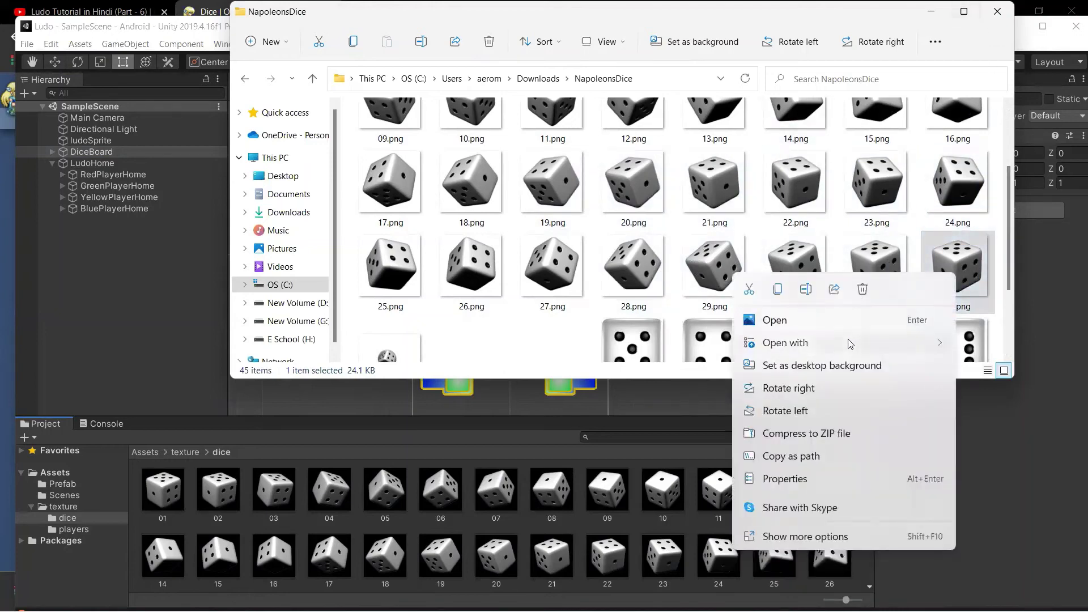
mouse_move(849, 344)
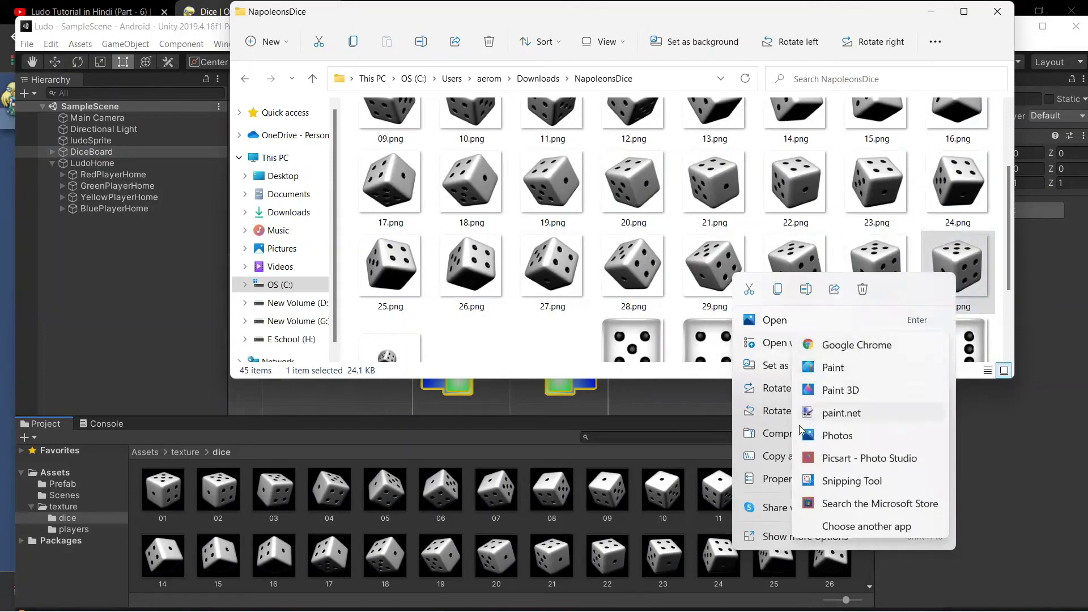
click(802, 437)
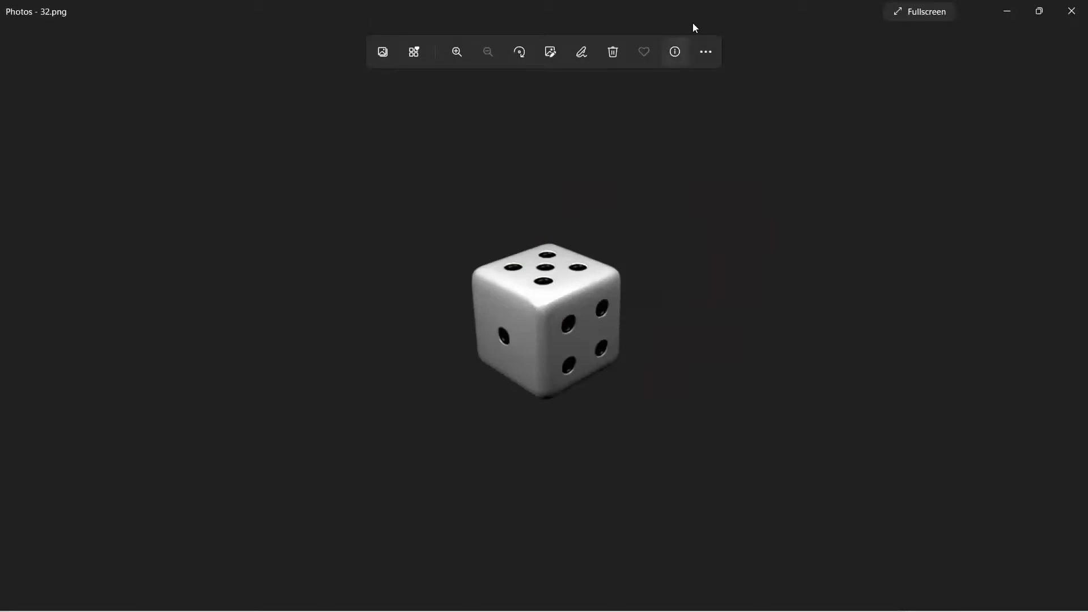
click(1071, 11)
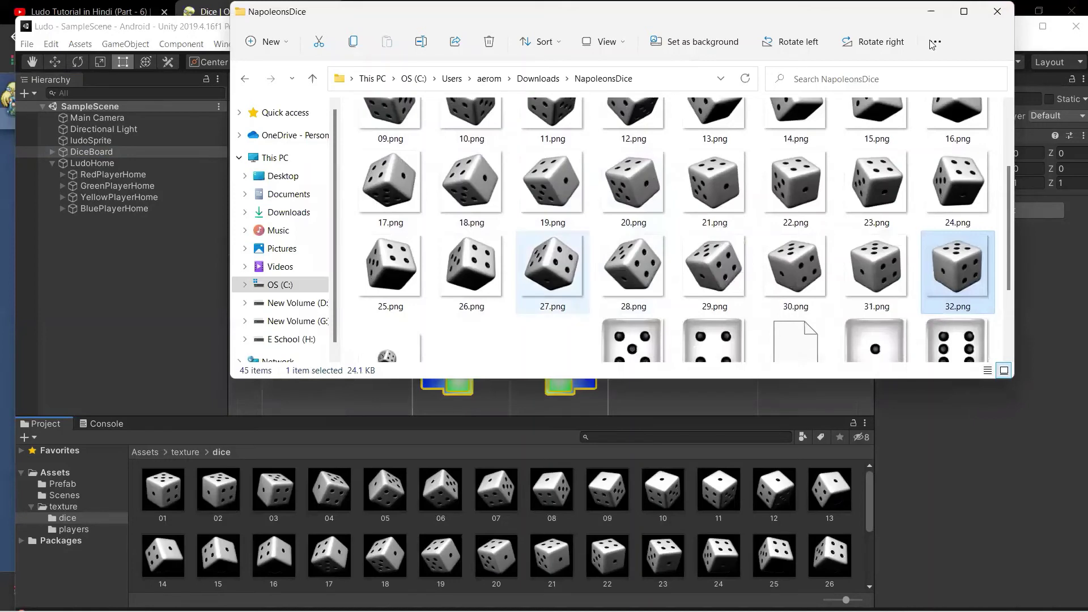
click(298, 397)
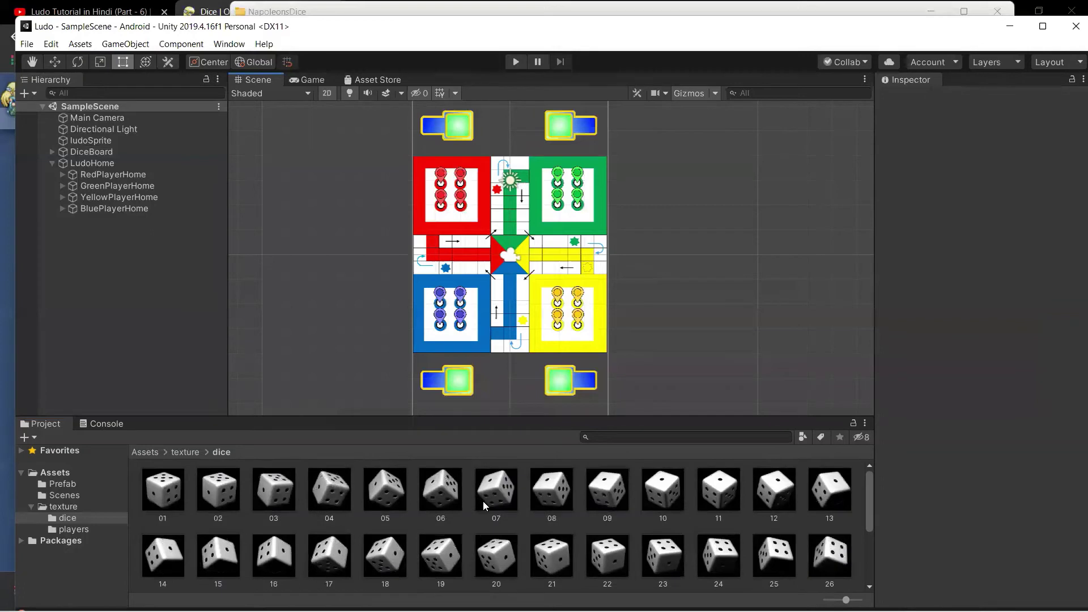
Step: Set dice textures 01 through 32 to Texture Type Sprite (2D and UI) and apply
click(157, 492)
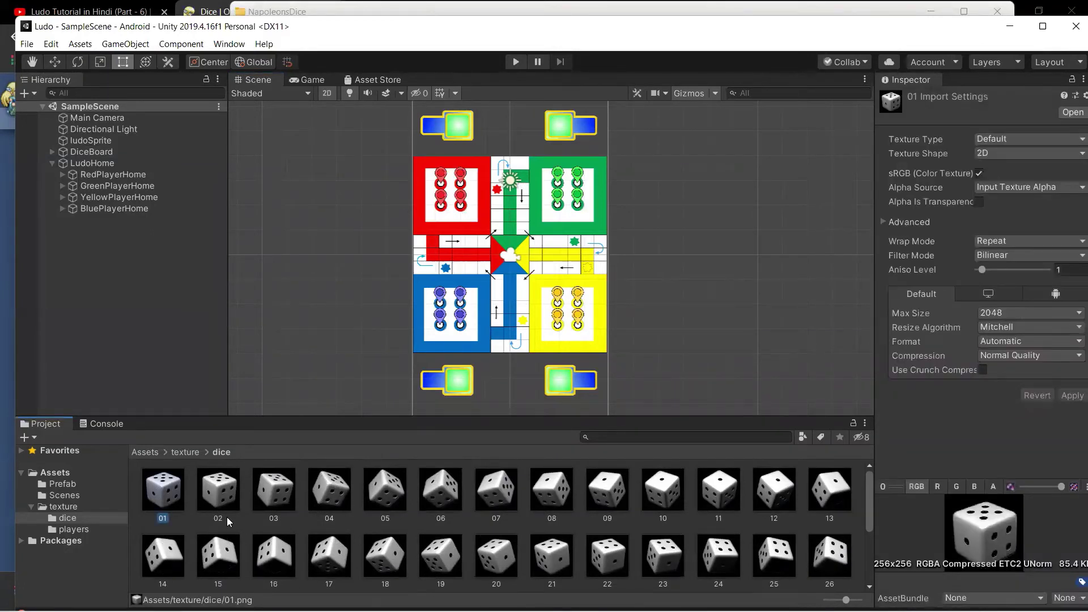
scroll(226, 517, down, 3)
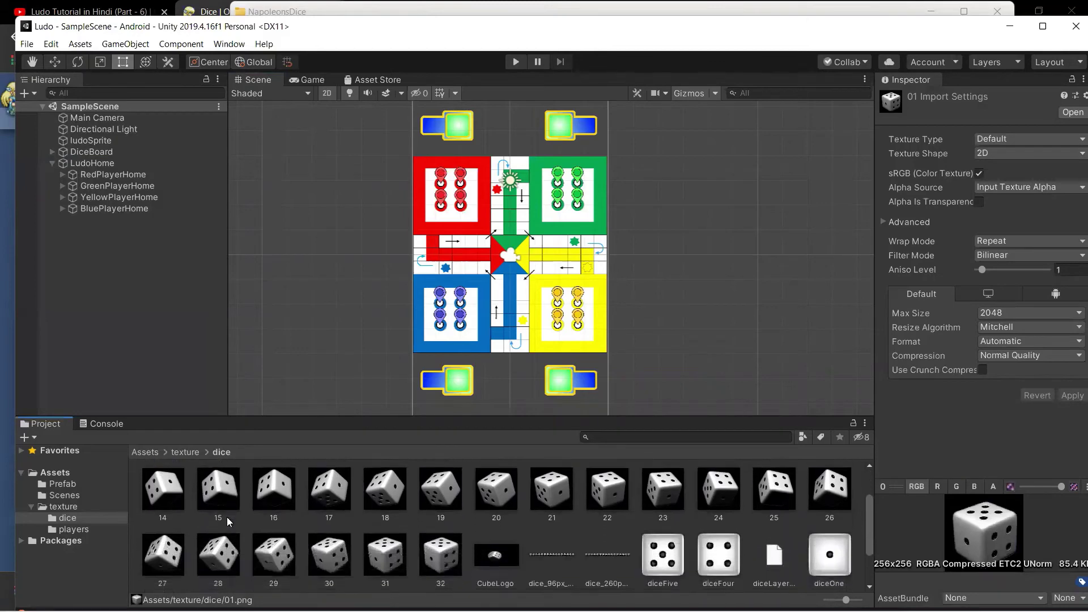
shift+click(433, 542)
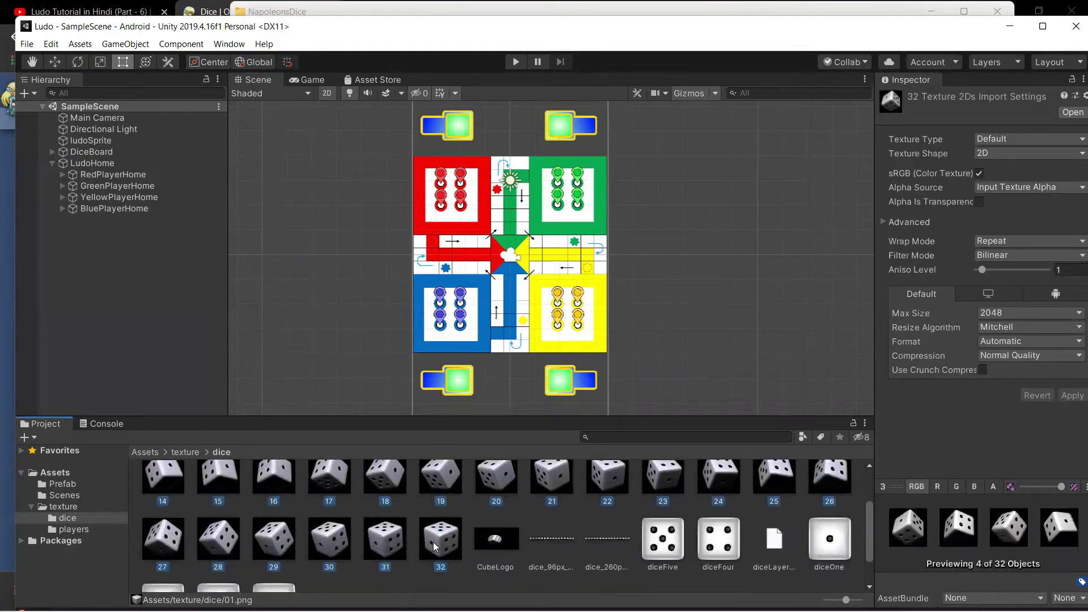
scroll(433, 542, up, 3)
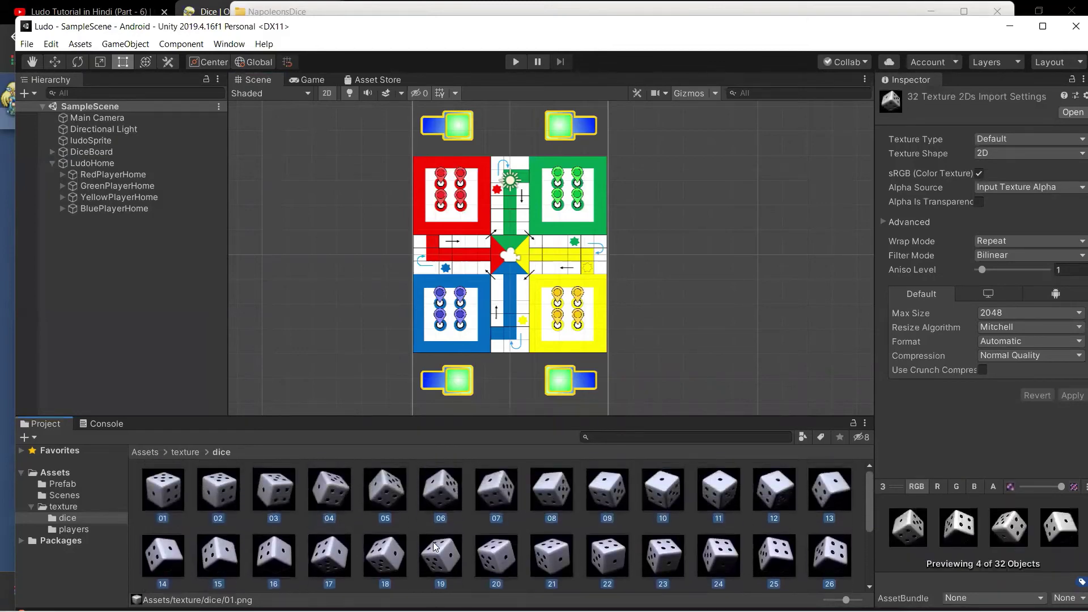
scroll(457, 532, down, 3)
scroll(433, 543, up, 3)
click(1036, 138)
click(979, 201)
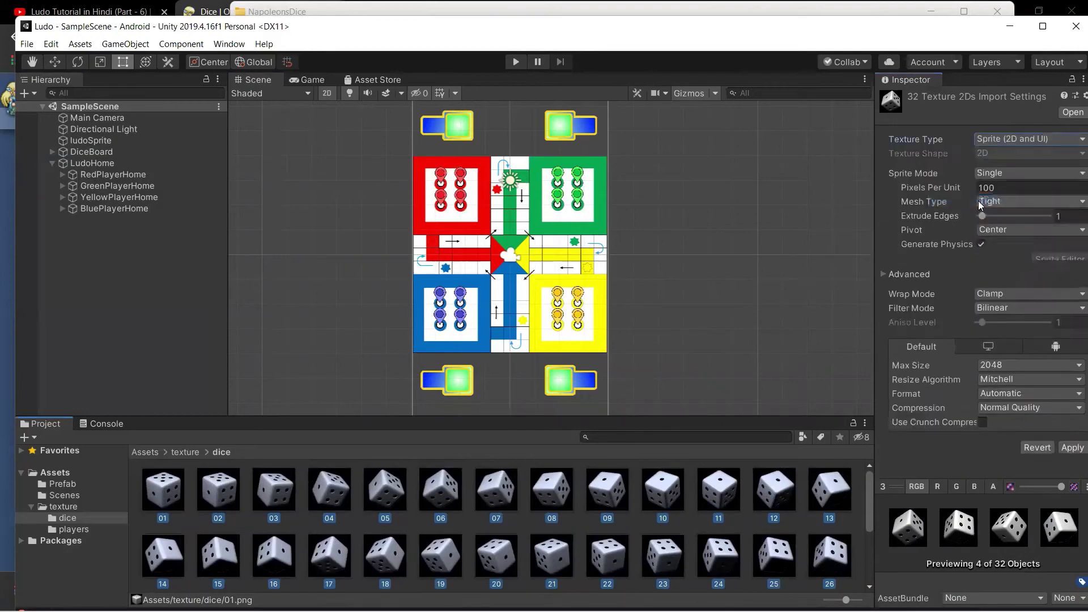
click(1063, 450)
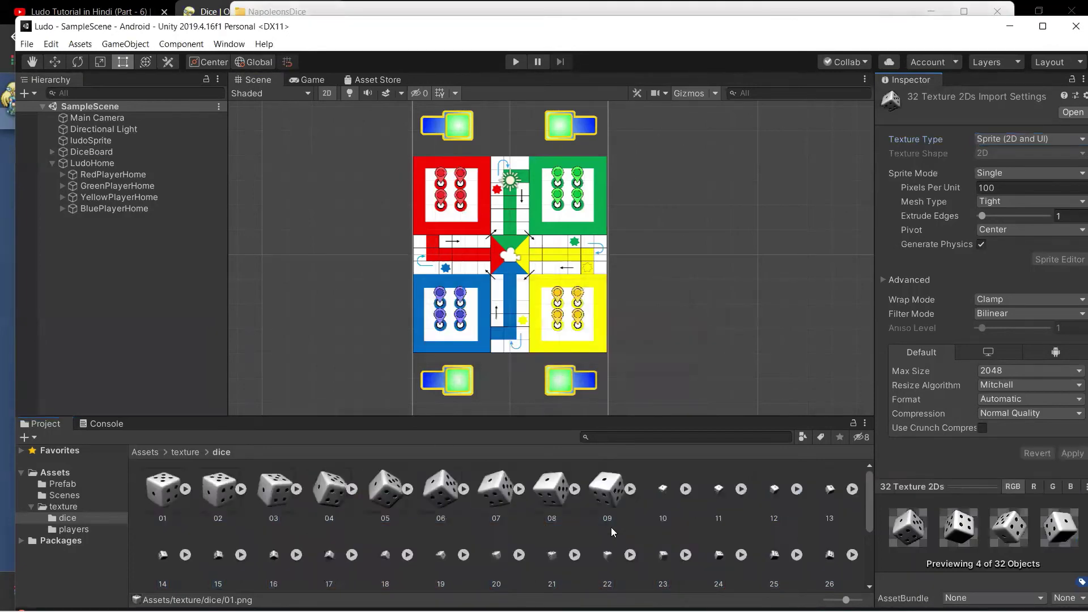
Step: Collapse the LudoHome group in the Hierarchy
scroll(611, 527, down, 2)
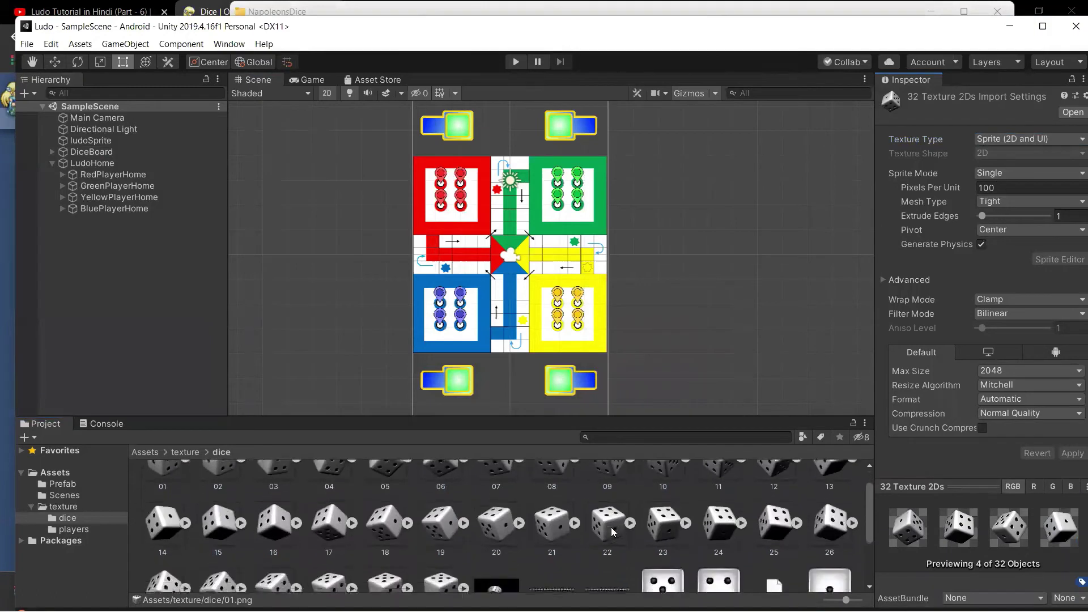
scroll(611, 527, up, 2)
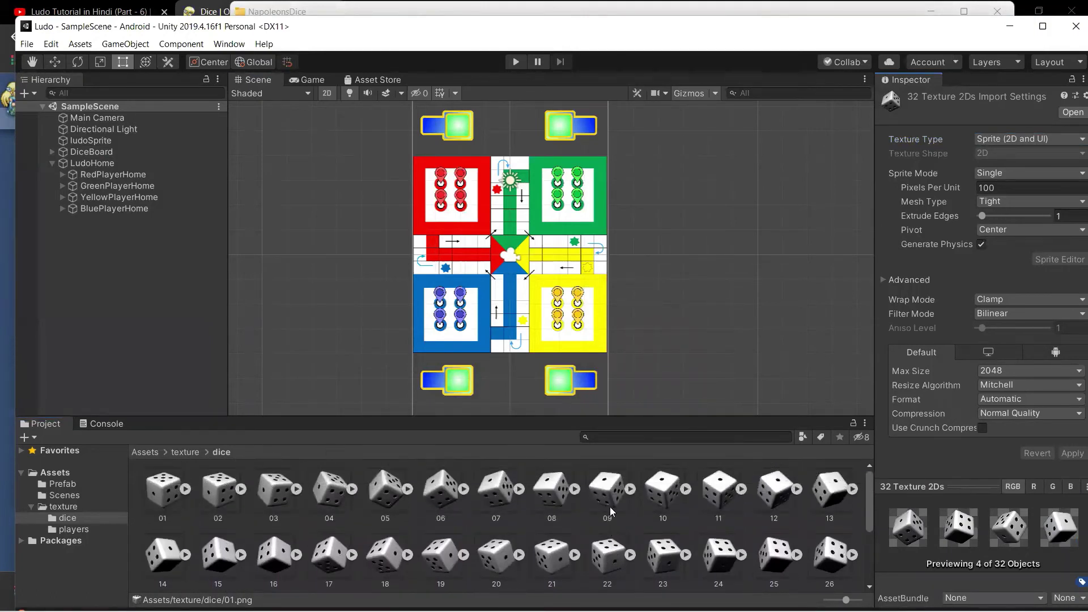
scroll(481, 521, down, 2)
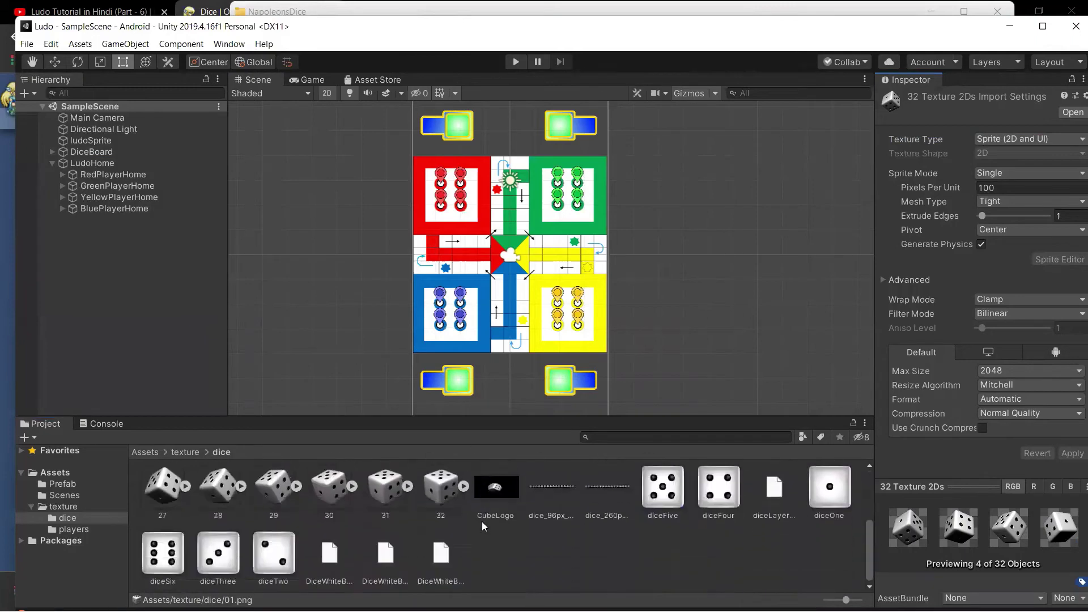
scroll(482, 521, up, 2)
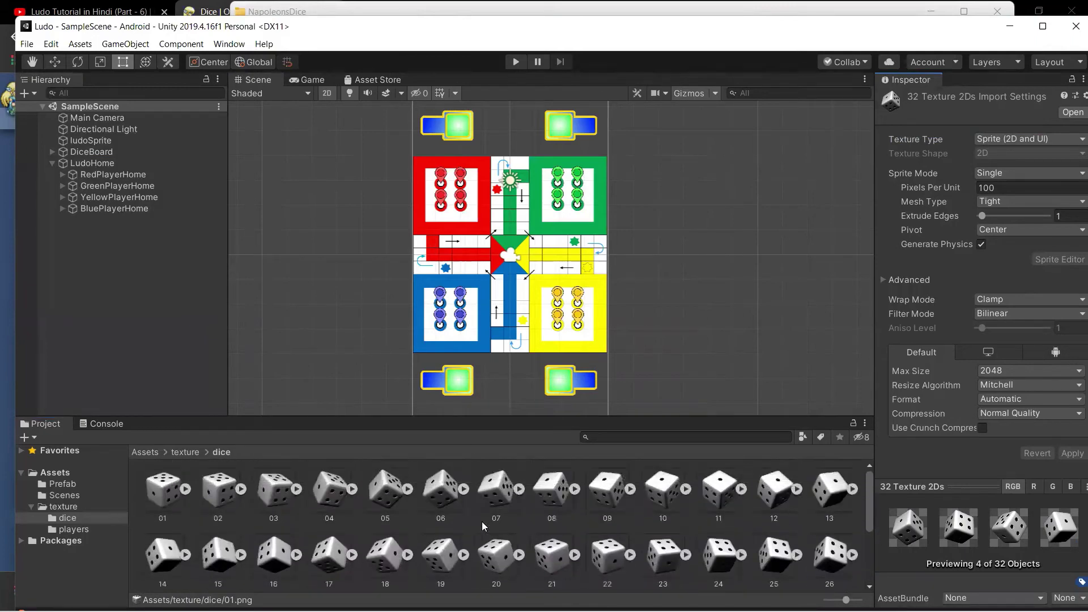
click(54, 163)
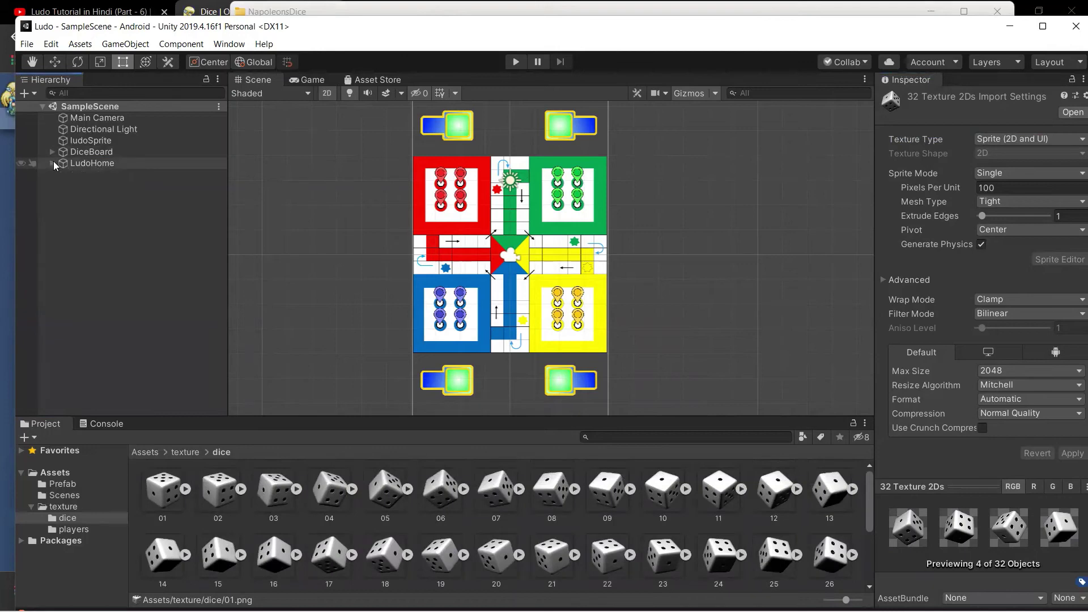
Step: Select dice sprites 01 through 32 and decline the Sticky Keys prompt
click(165, 488)
scroll(261, 531, down, 4)
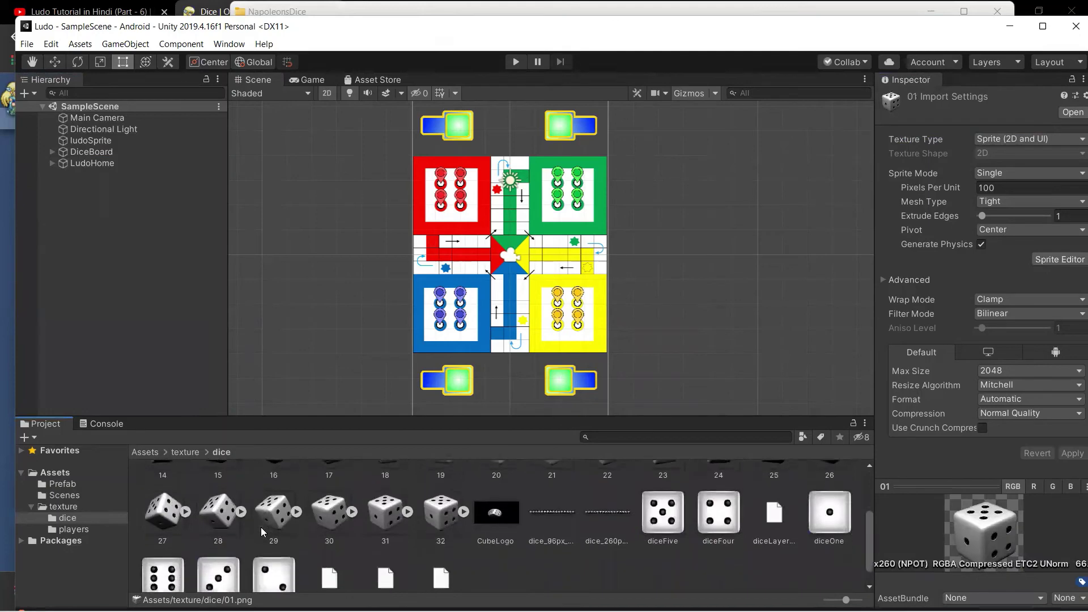
shift+click(441, 510)
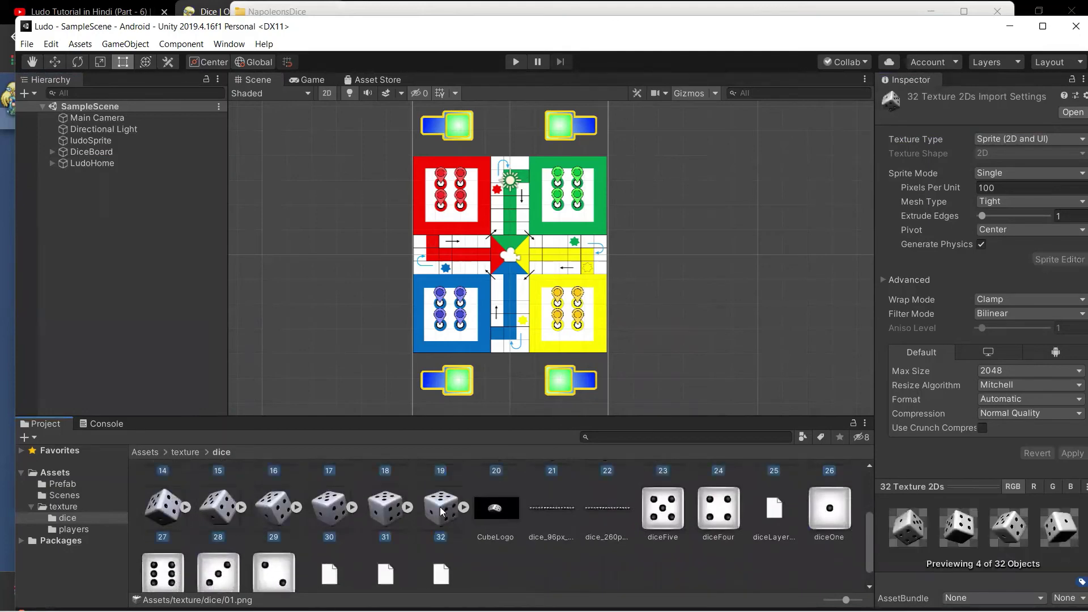
scroll(441, 510, up, 4)
key(shift)
key(shift)
key(shift)
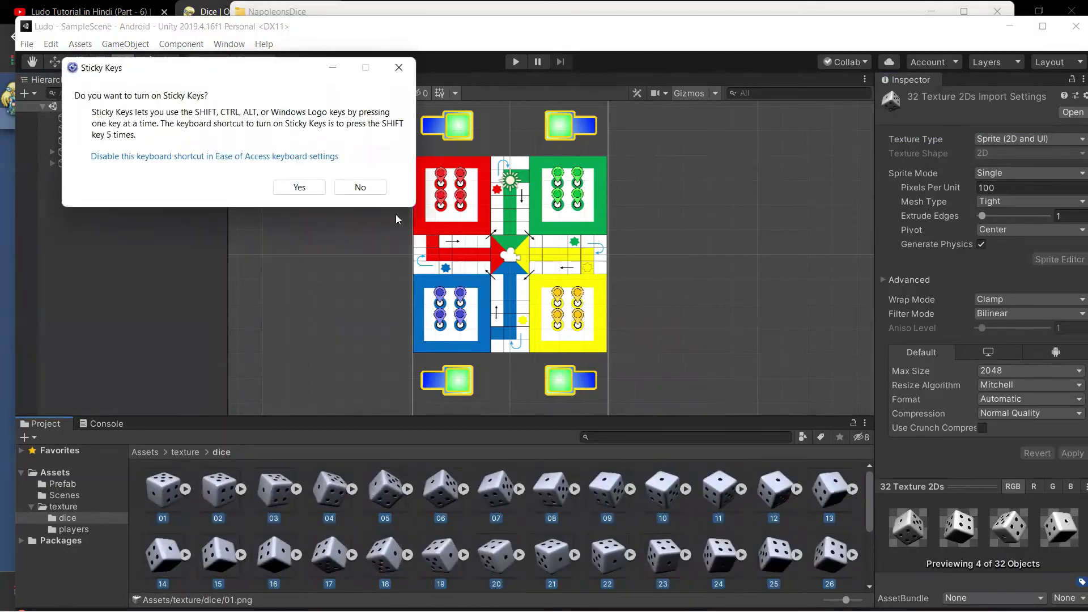
click(359, 187)
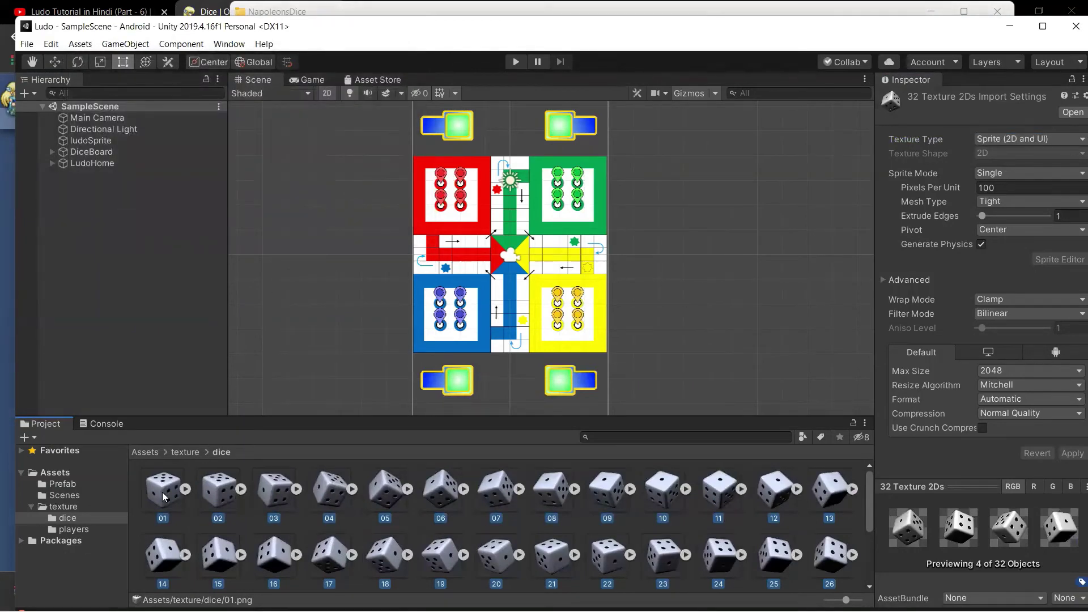
Step: Drag the 32 selected dice sprites into the Hierarchy to create a new animation
drag(163, 497, 122, 307)
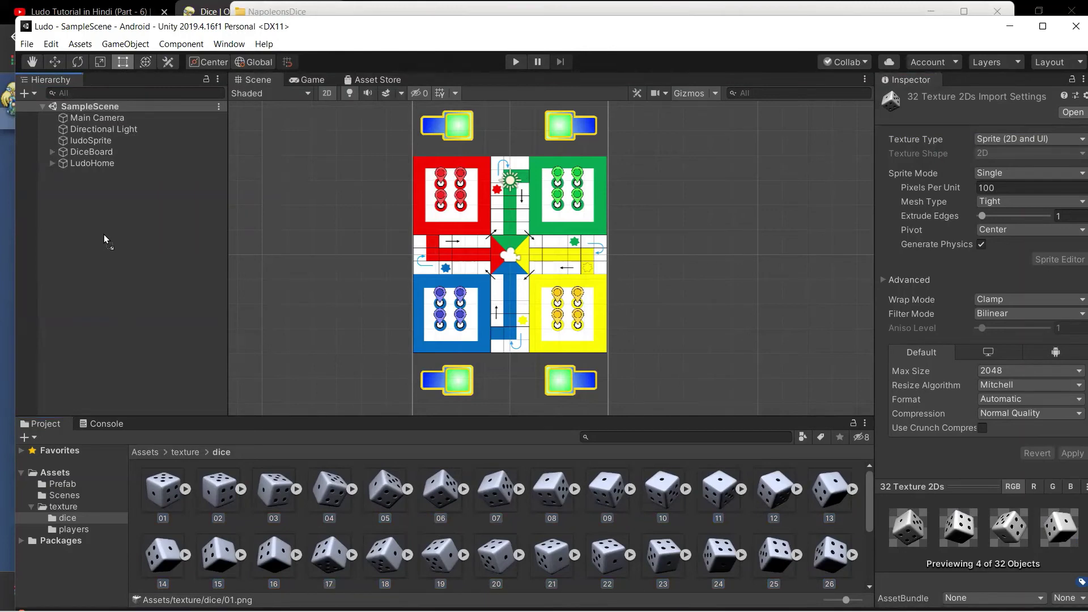
drag(104, 233, 103, 233)
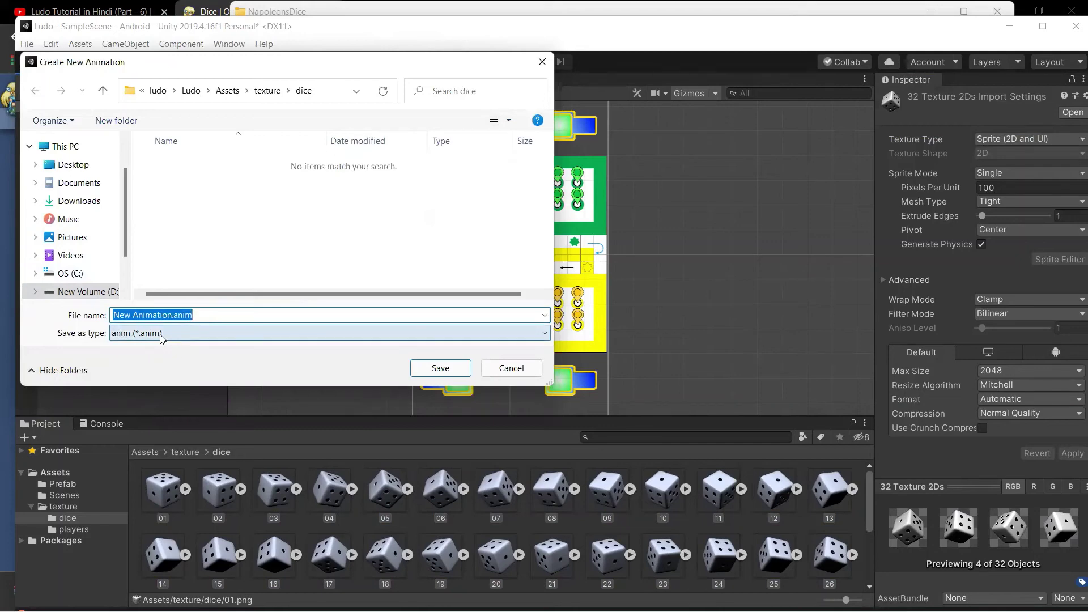
Step: Create an 'Animation' folder under Assets in the save dialog
click(220, 93)
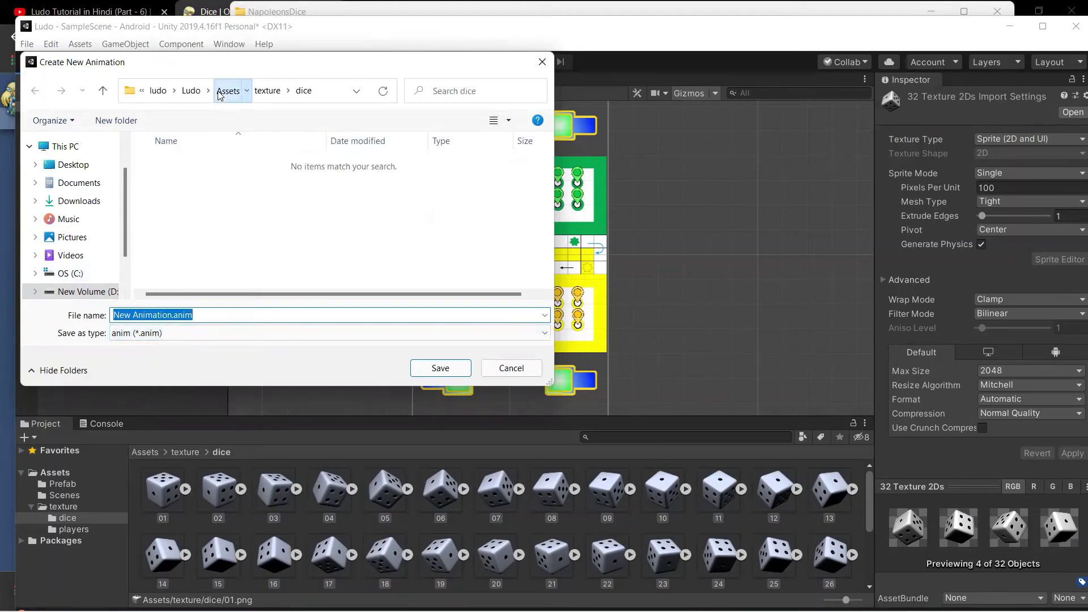
click(199, 248)
right_click(198, 248)
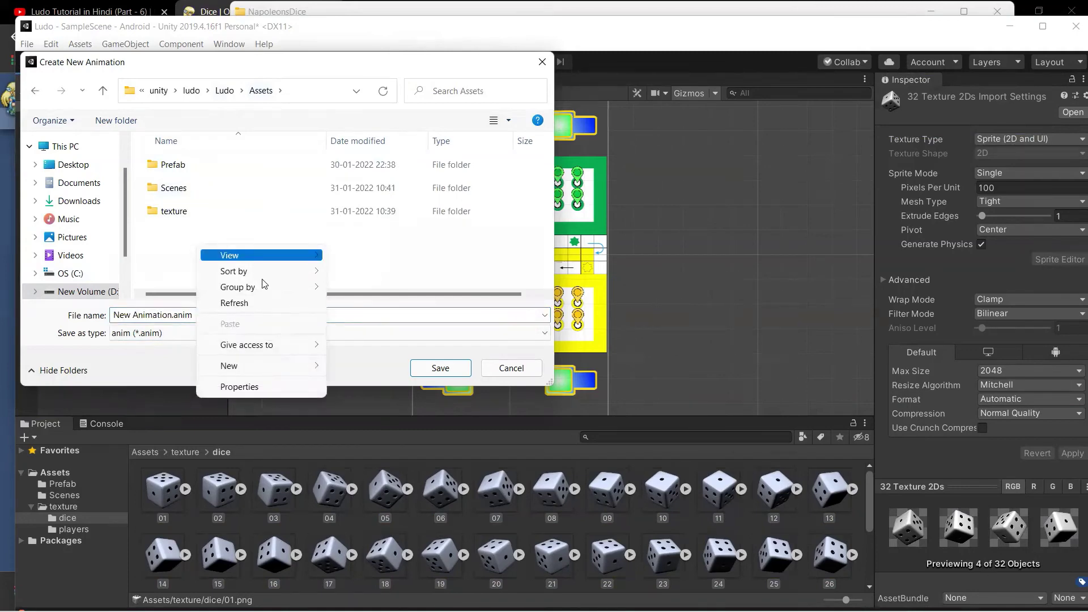
mouse_move(268, 372)
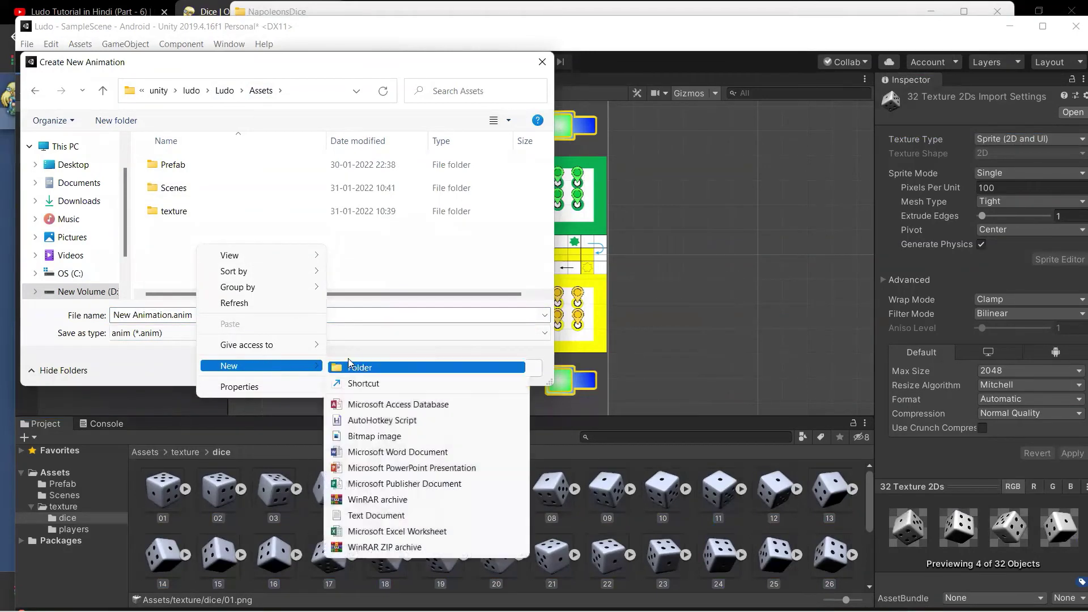
click(363, 367)
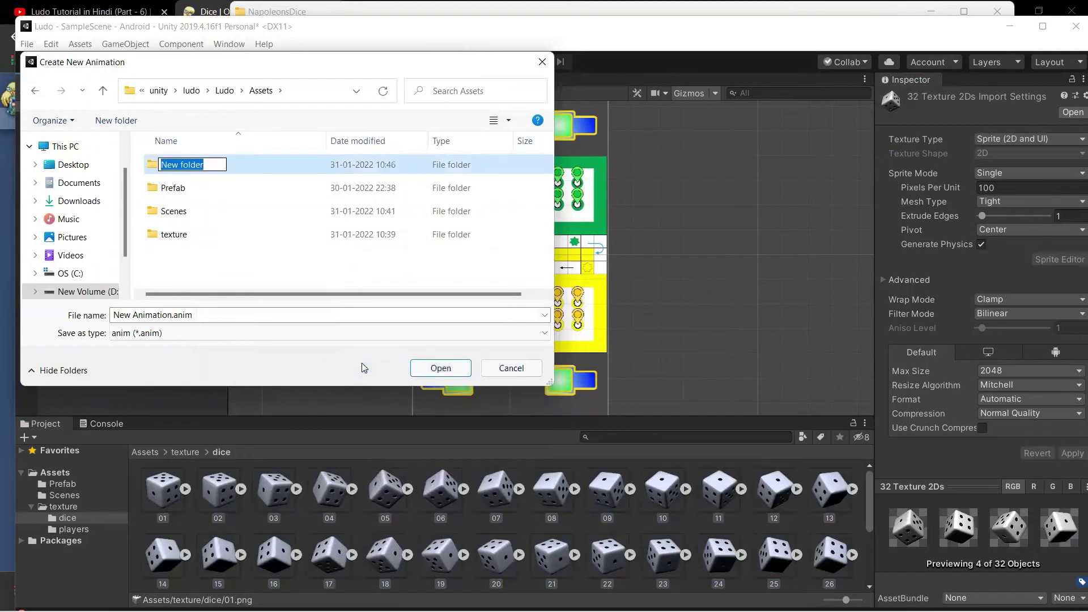
text(Anim)
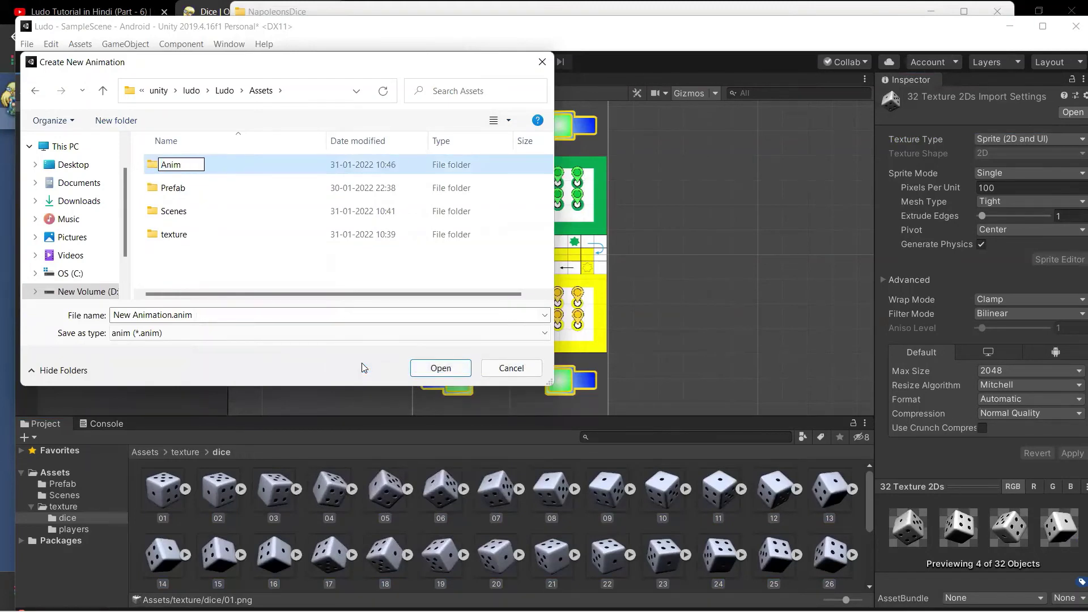
text(a)
text(tion)
key(Return)
key(Return)
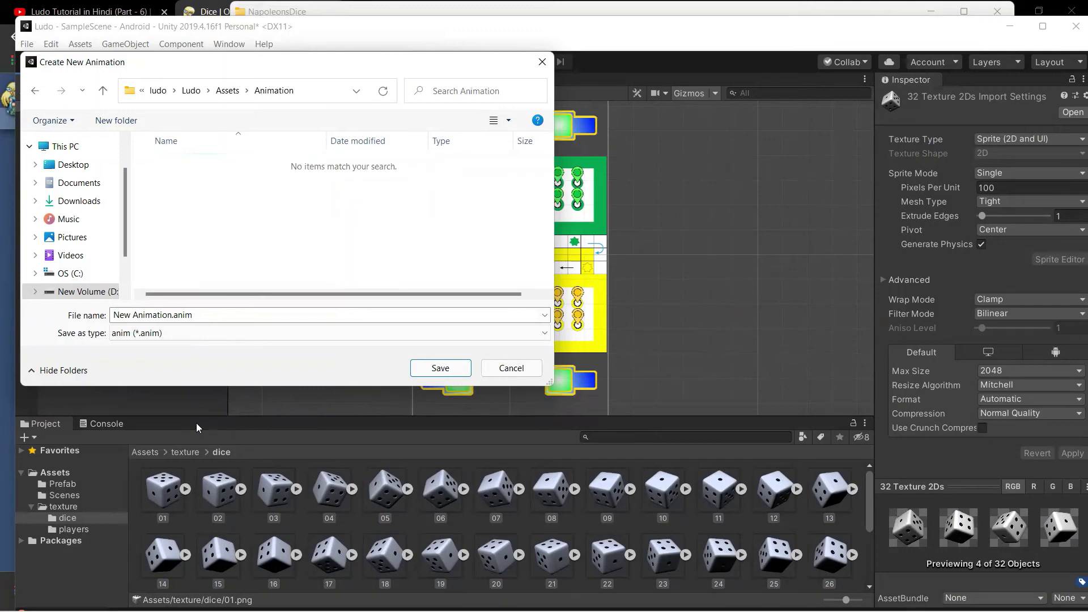
Step: Create a 'Dice' folder inside the Animation folder
right_click(293, 205)
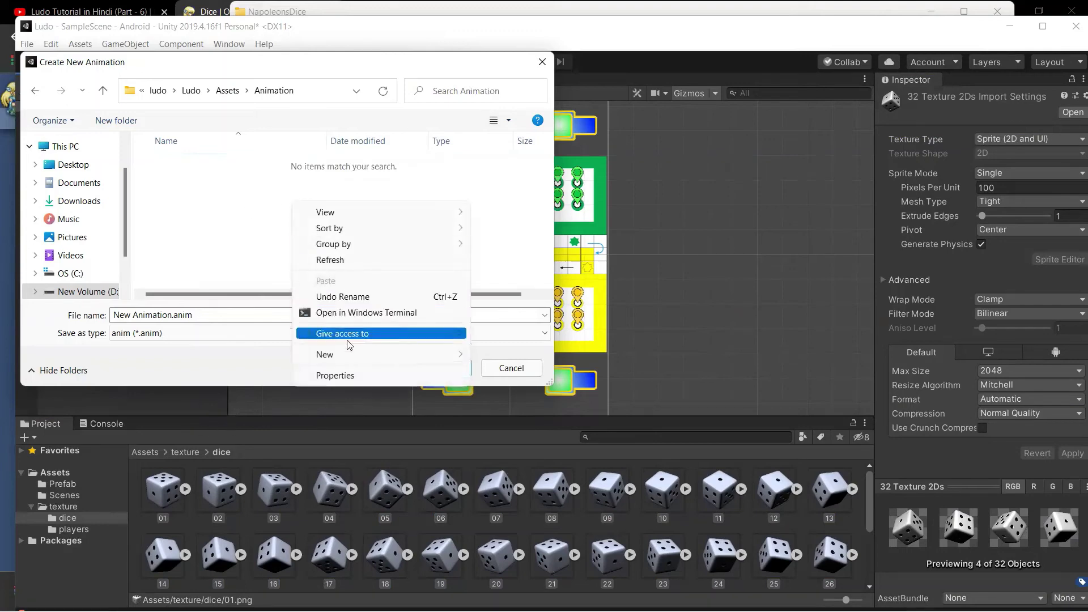
mouse_move(411, 359)
click(499, 357)
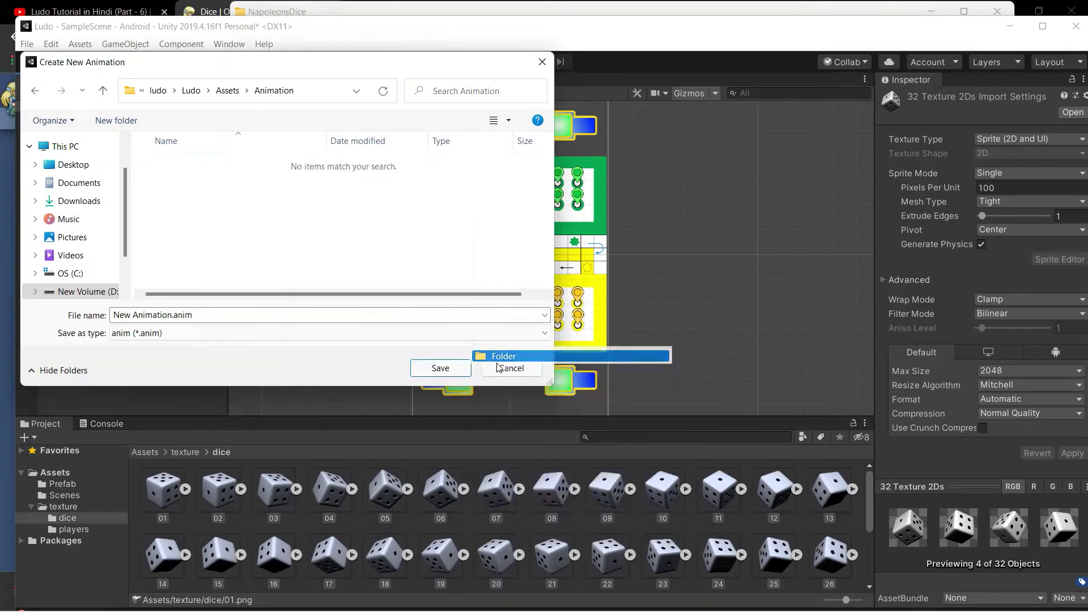
text(D)
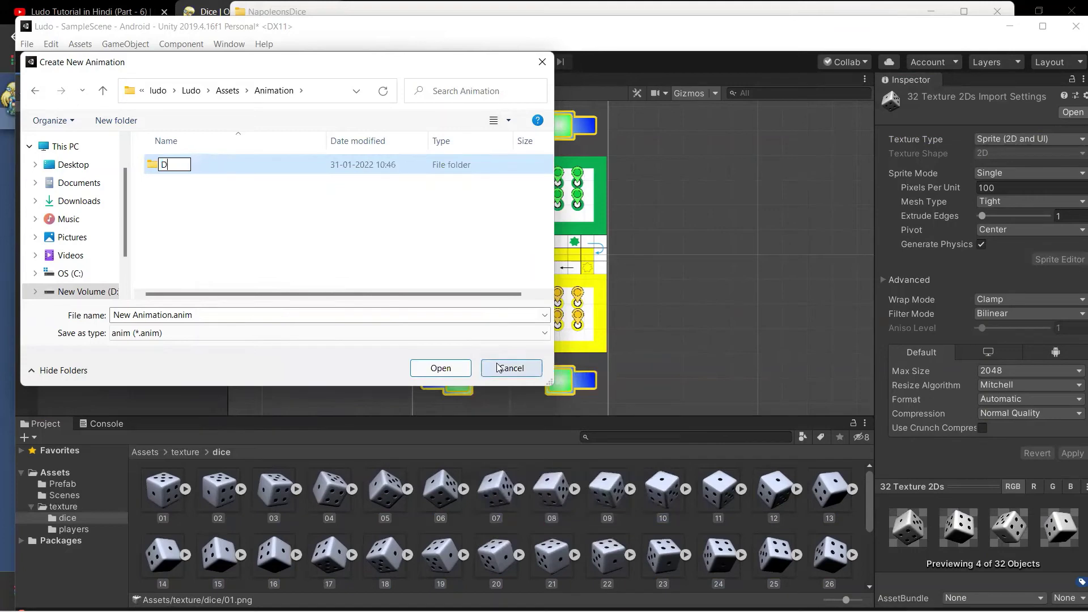
text(ice)
key(Return)
key(Return)
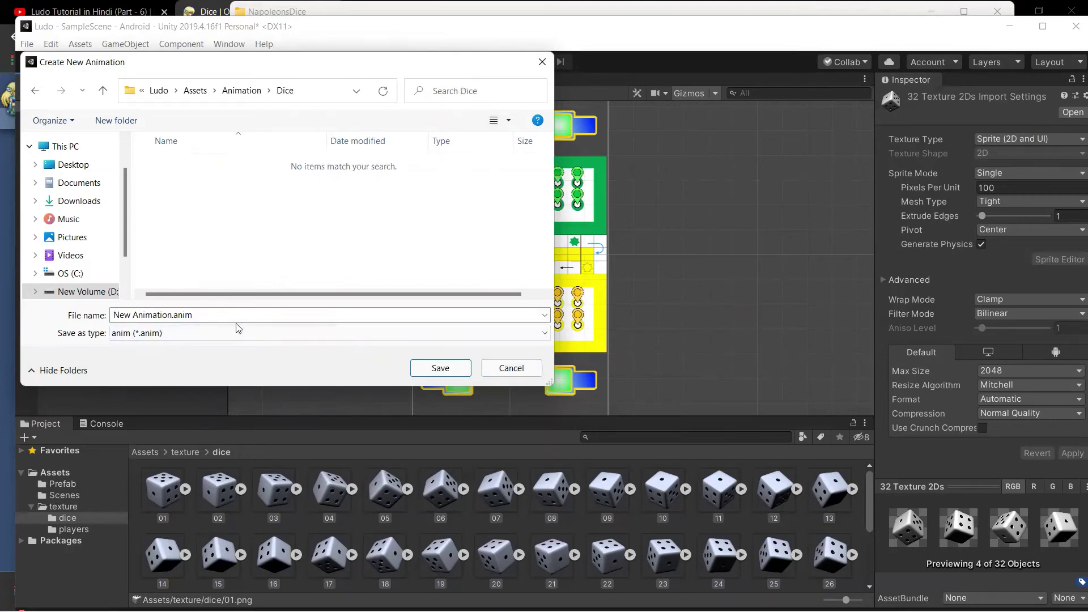
Step: Save the animation clip as Dice.anim
click(173, 315)
click(172, 316)
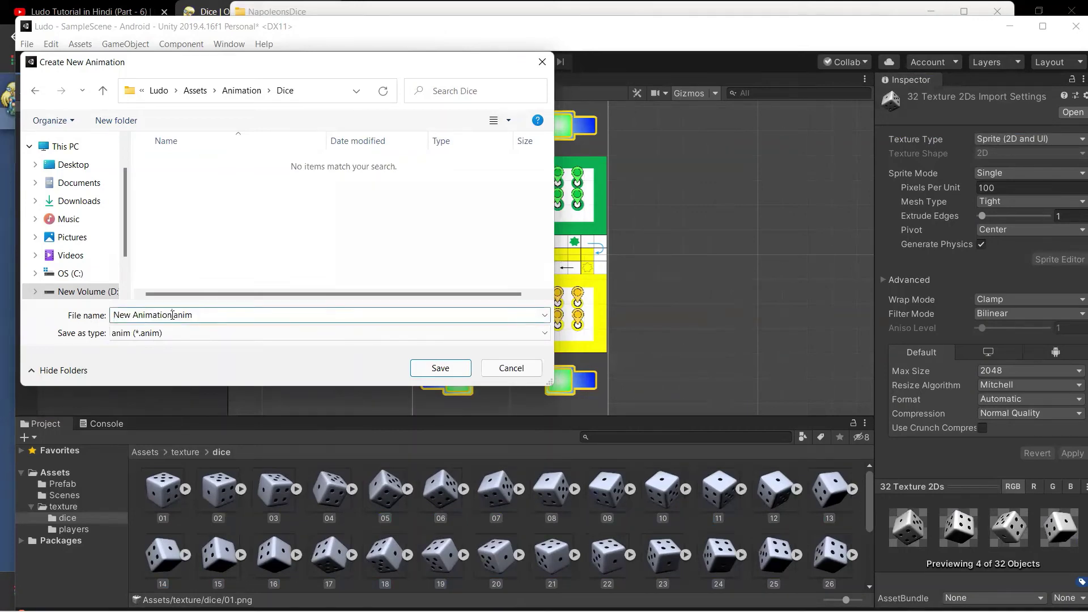
key(shift+Home)
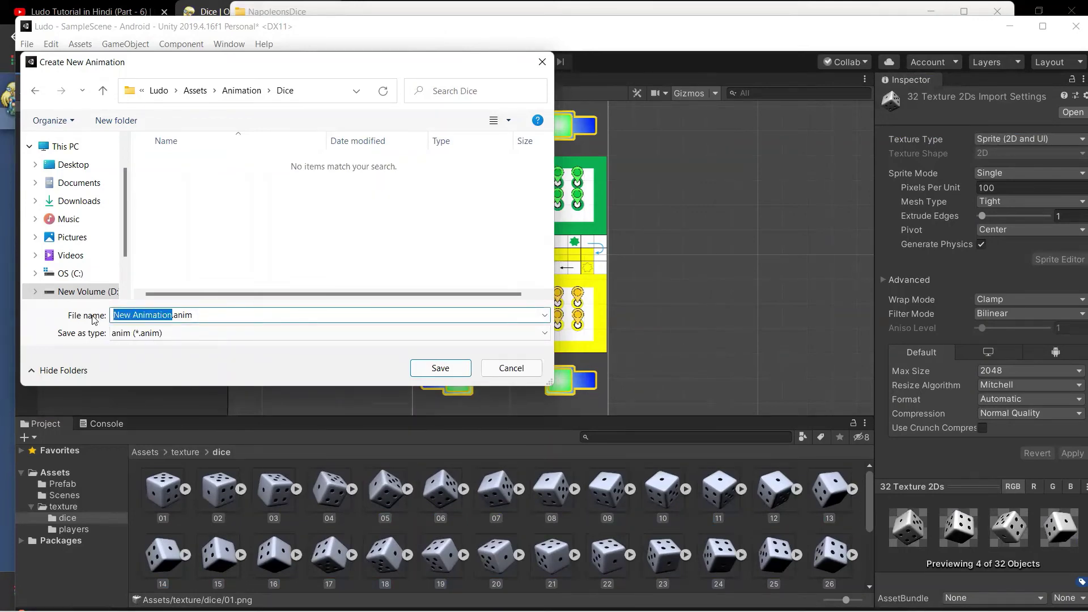
text(Dice)
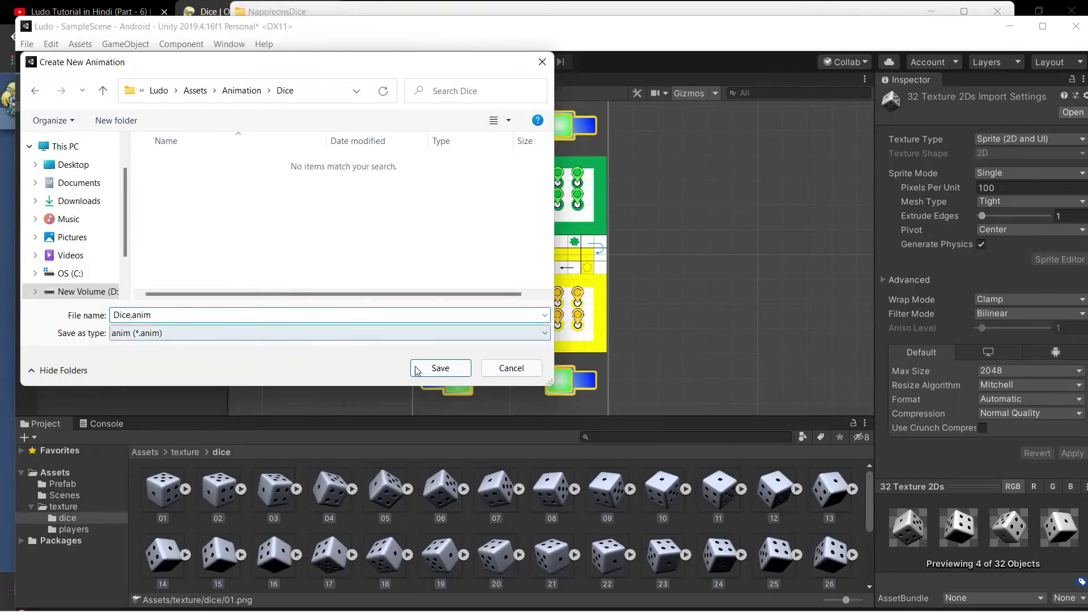
click(447, 368)
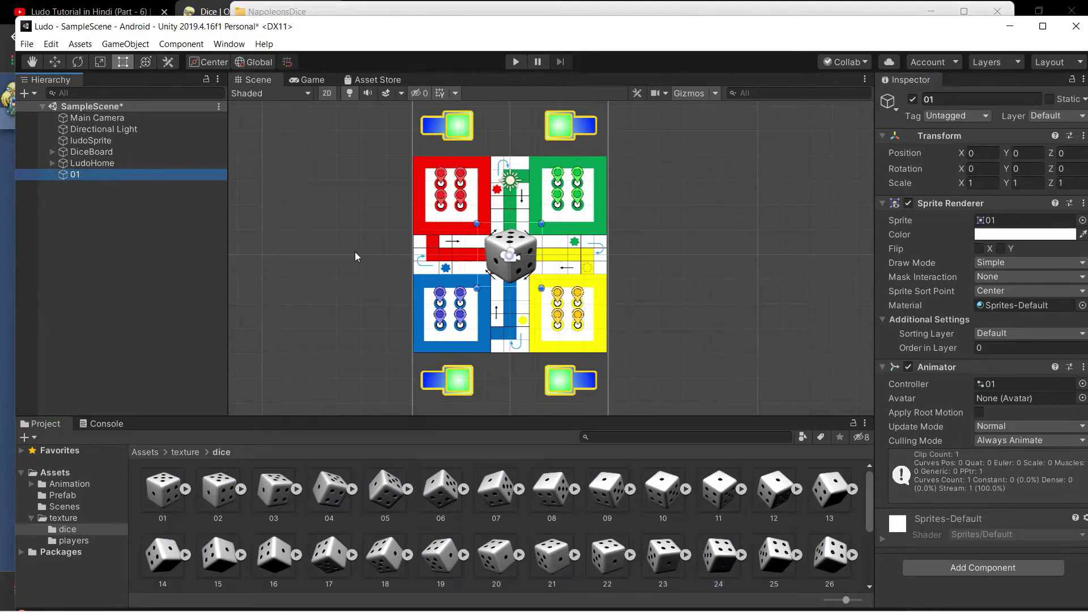
Step: Rename the 01 dice object in the Hierarchy to RollingDice
right_click(72, 180)
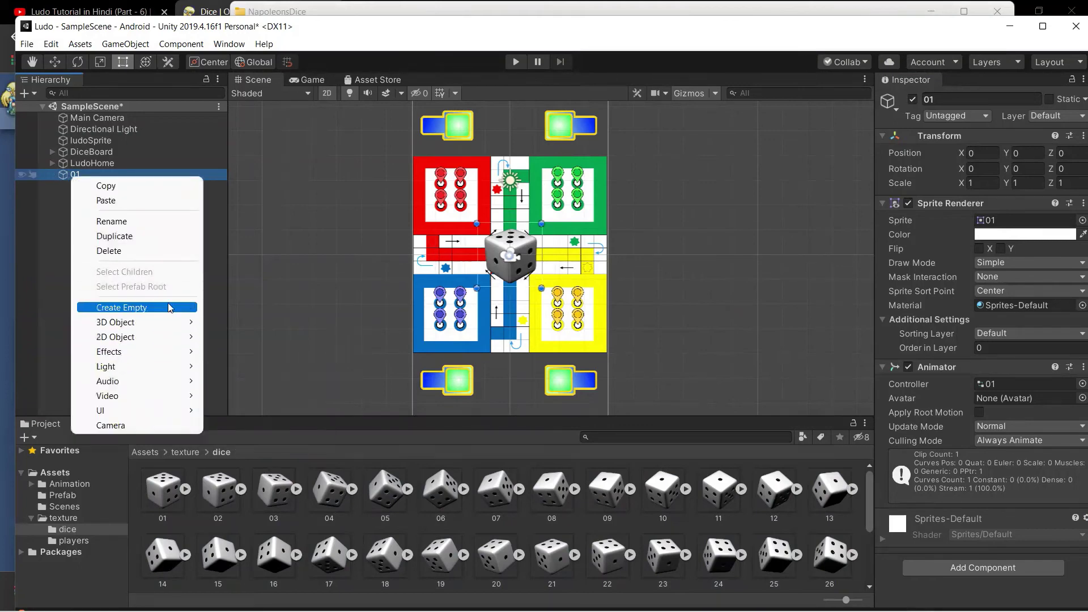
click(123, 225)
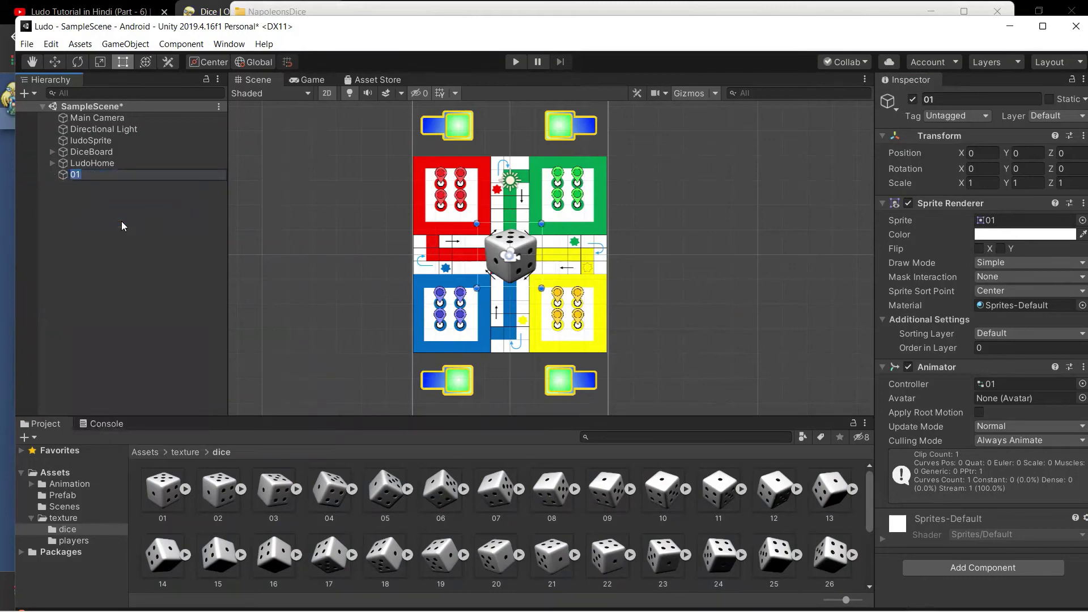
text(R)
text(olling)
text(Dice)
key(Return)
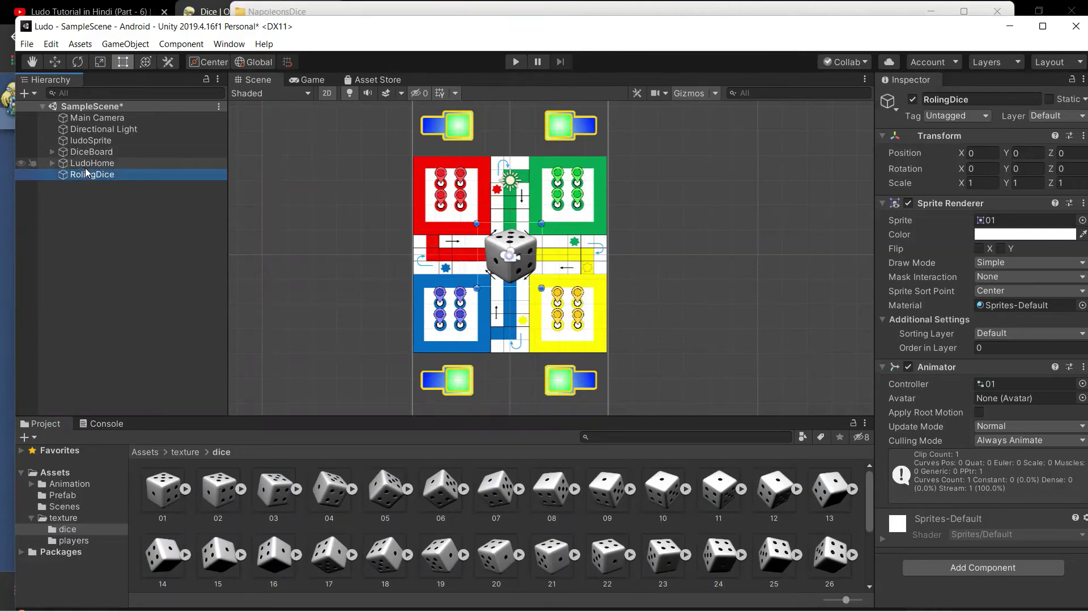
Step: Open the Animation window and dock it beside the Project and Console tabs
click(229, 44)
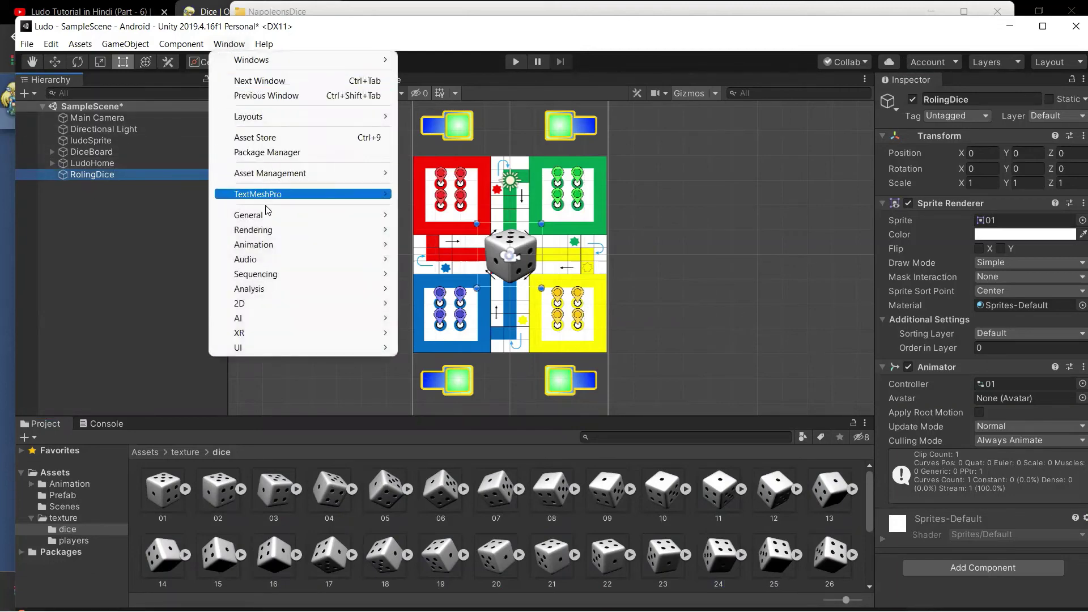
mouse_move(255, 249)
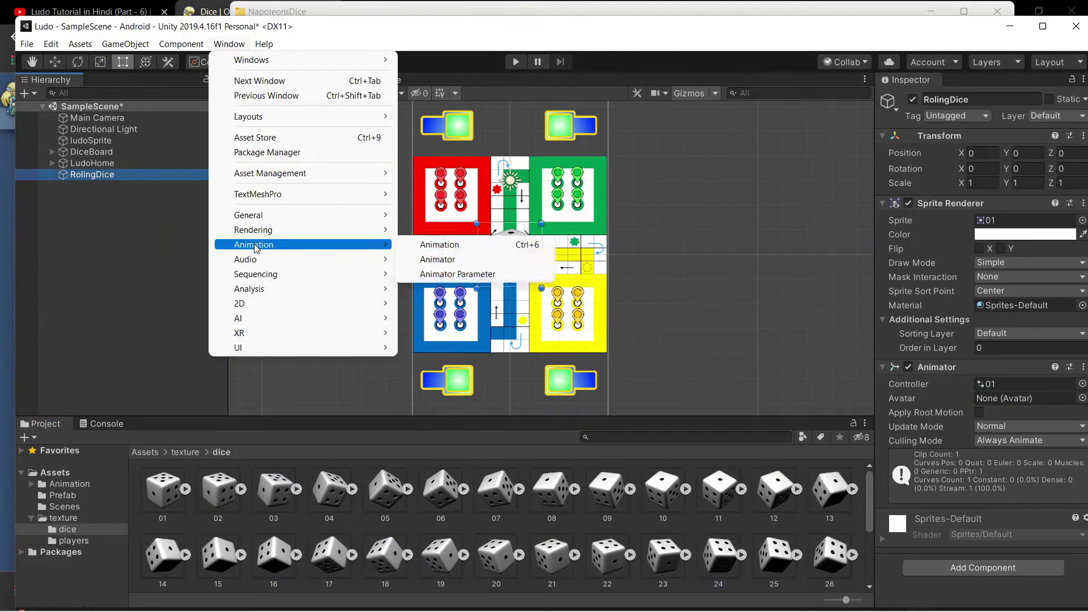
click(440, 245)
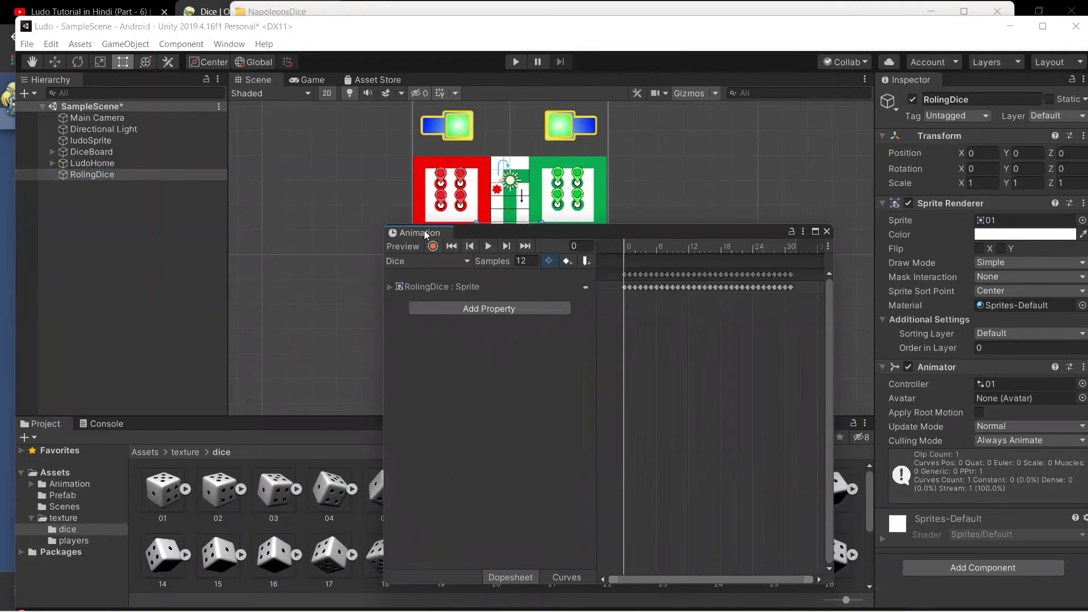
drag(427, 234, 91, 425)
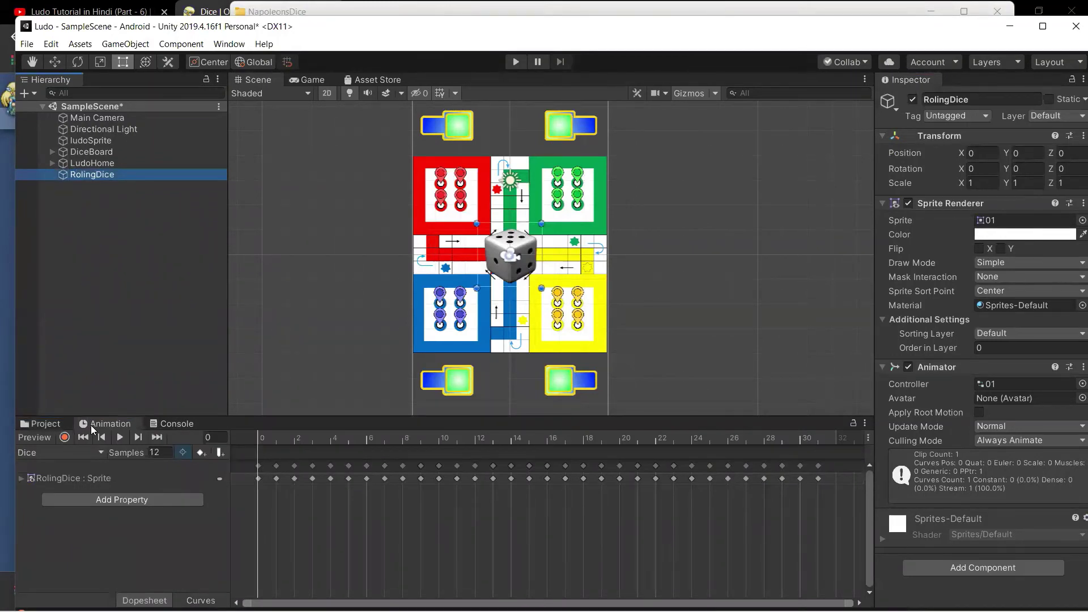
Step: Preview the Dice animation, stop it, and box-select keyframes from roughly frame 4 to 13
click(121, 439)
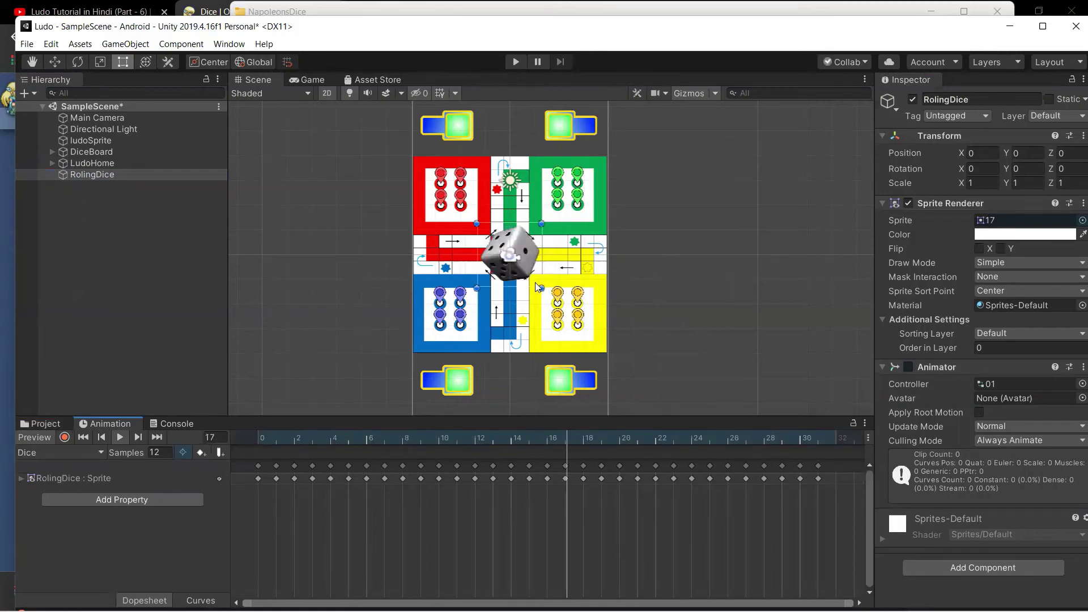
click(121, 438)
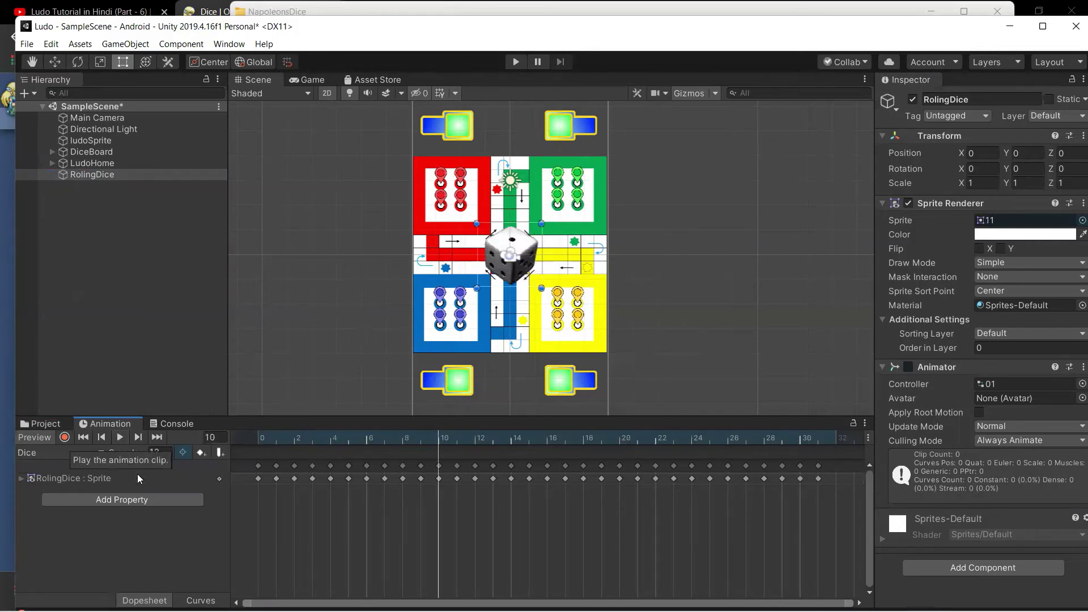
mouse_move(330, 522)
mouse_down()
mouse_move(601, 467)
mouse_move(498, 461)
mouse_up()
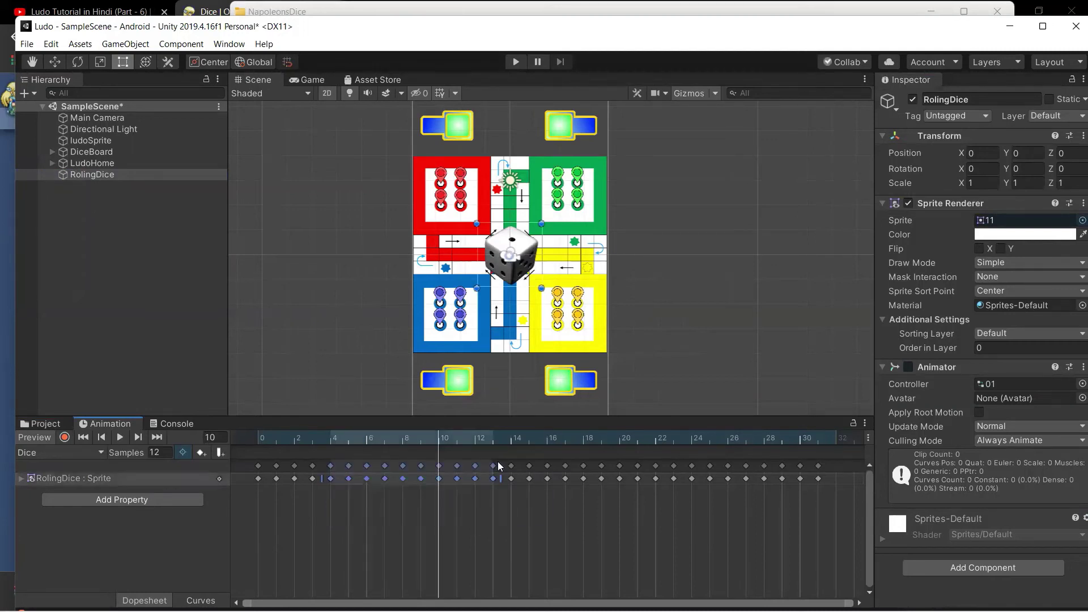
Step: Paste the copied dice sprite keyframes at frame 31 instead of frame 10
click(822, 464)
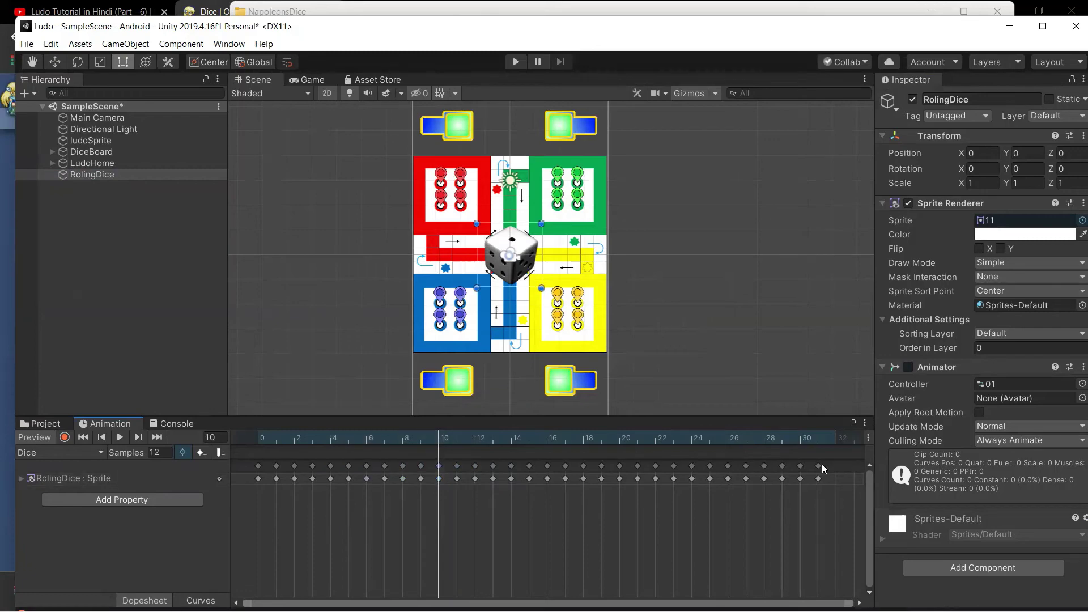
key(ctrl+v)
key(ctrl+z)
click(835, 440)
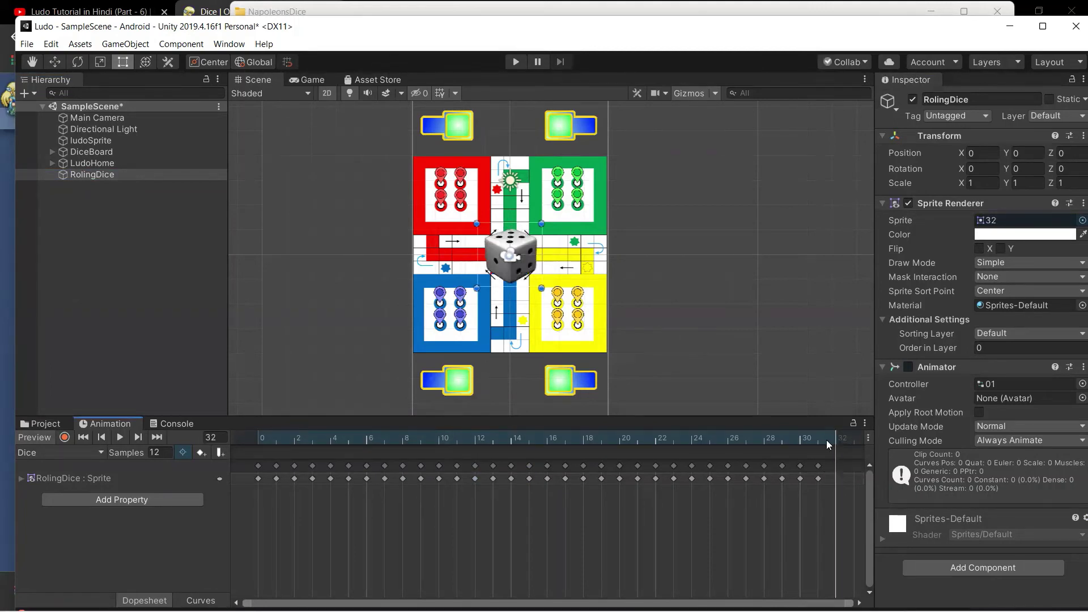
click(817, 443)
key(ctrl+v)
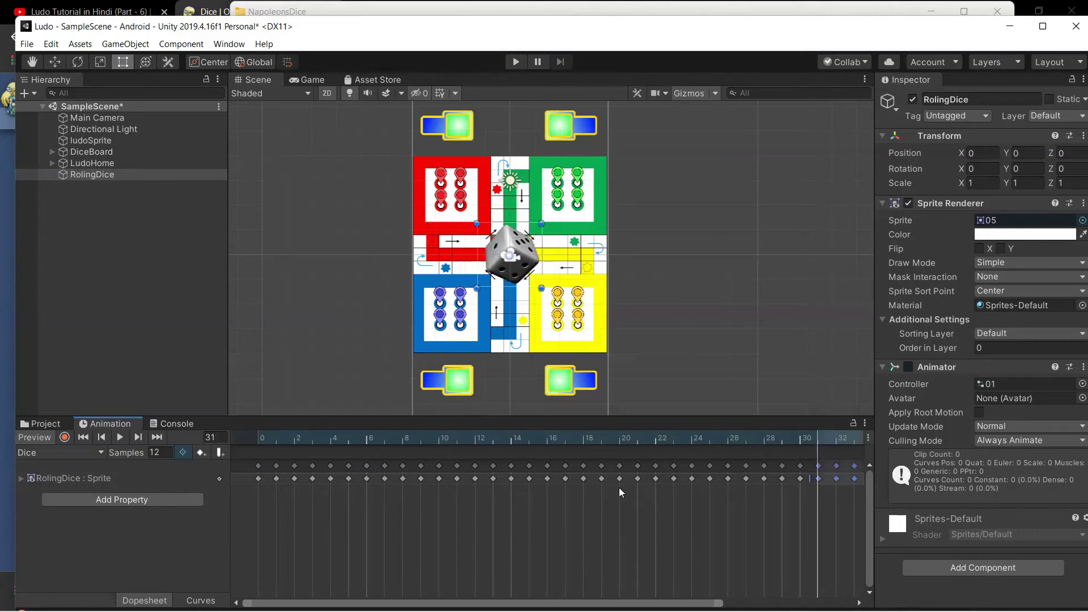
Step: Paste further copies of the keyframe block at frame 40
key(a)
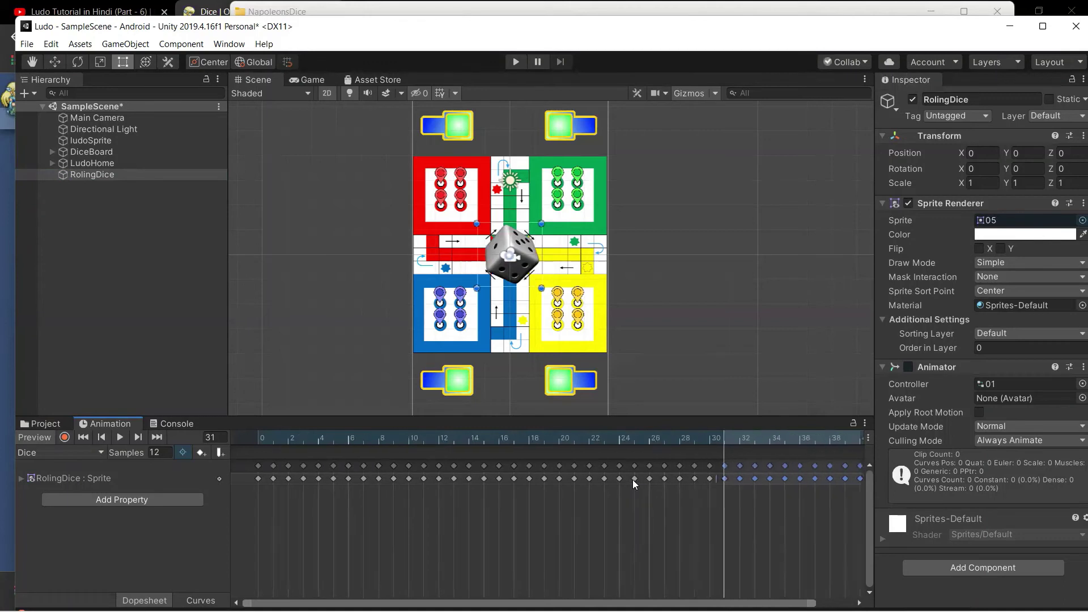
scroll(633, 479, down, 2)
scroll(632, 480, down, 2)
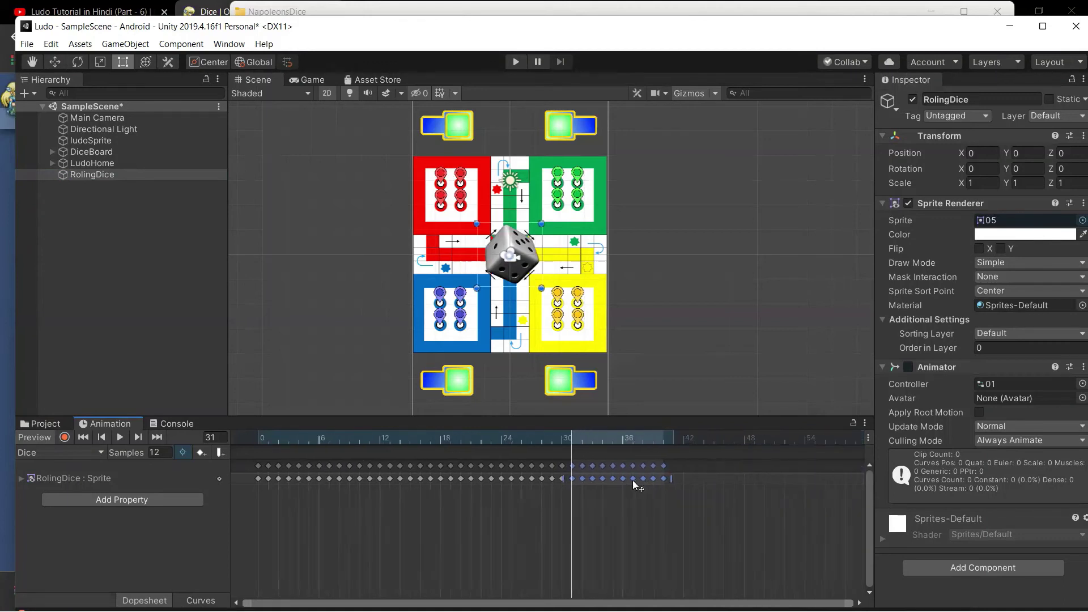
scroll(676, 464, down, 1)
scroll(676, 464, down, 1)
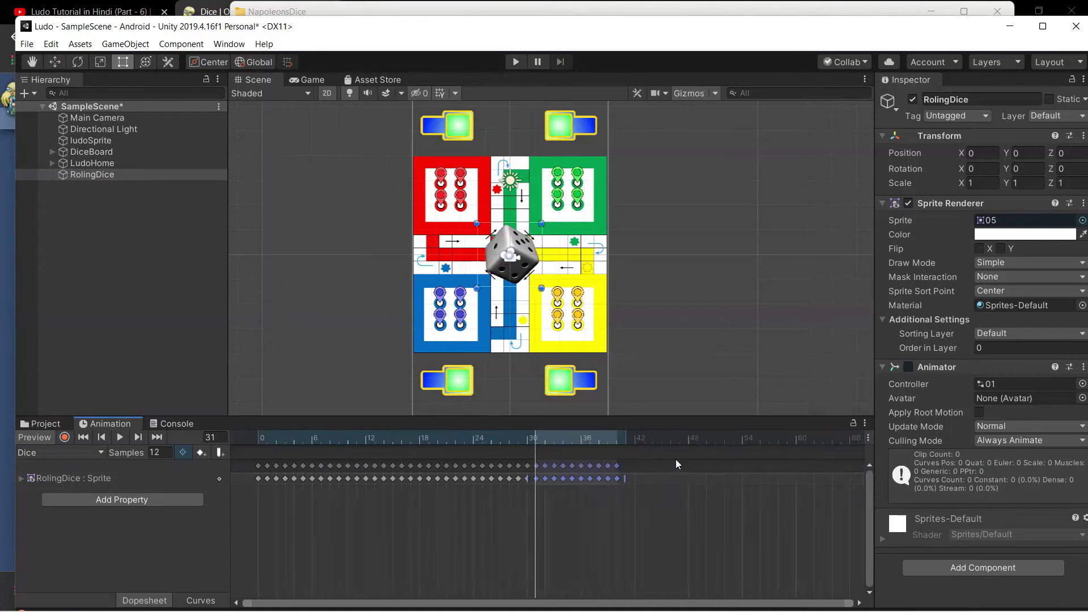
click(623, 440)
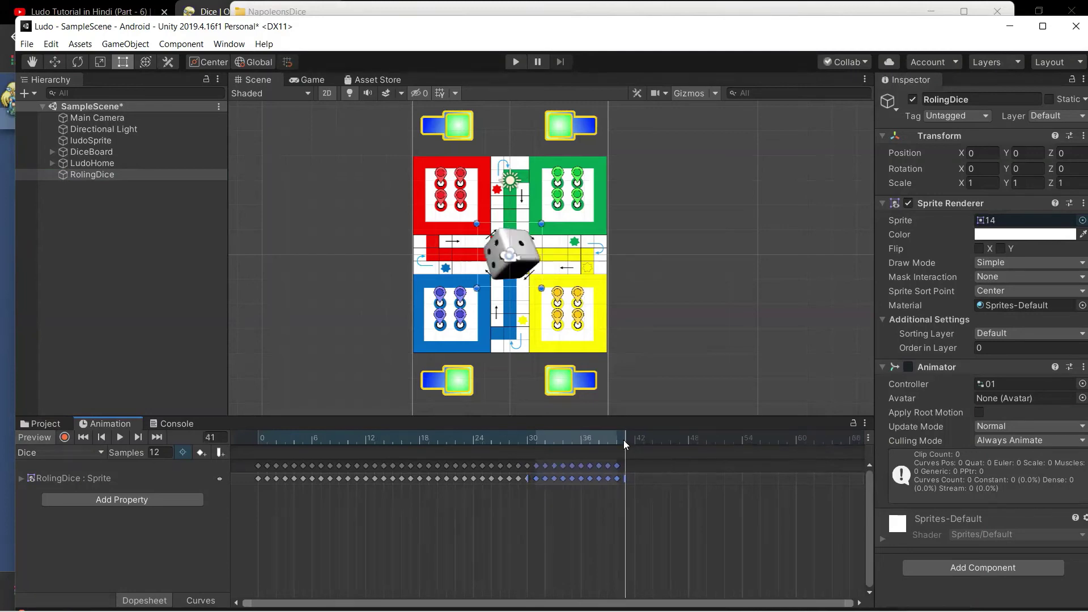
click(620, 441)
shift+drag(281, 486, 365, 460)
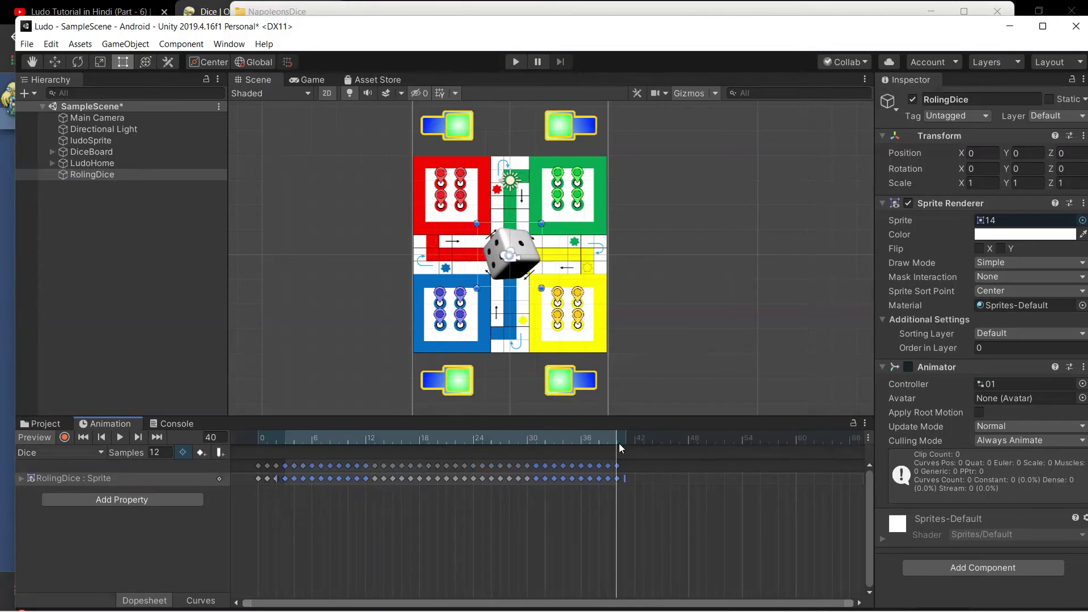
key(ctrl+v)
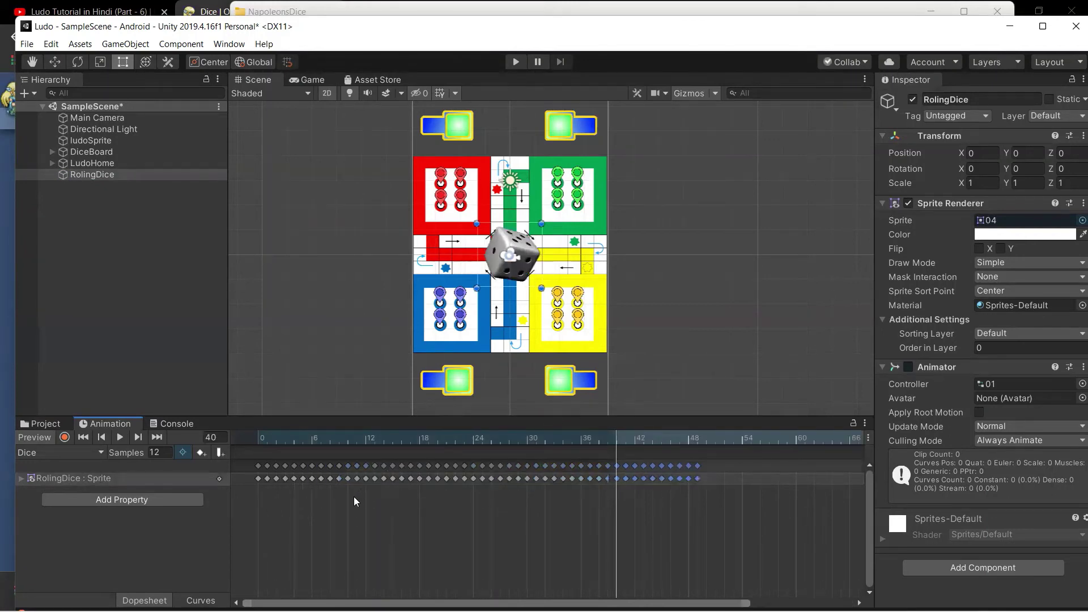
drag(354, 497, 479, 446)
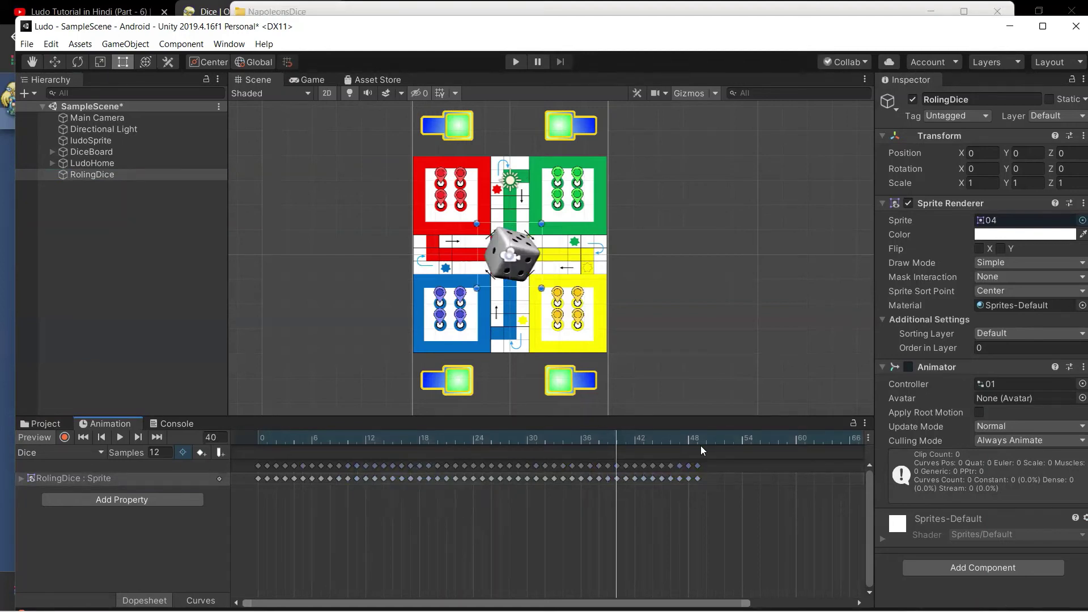
key(ctrl+v)
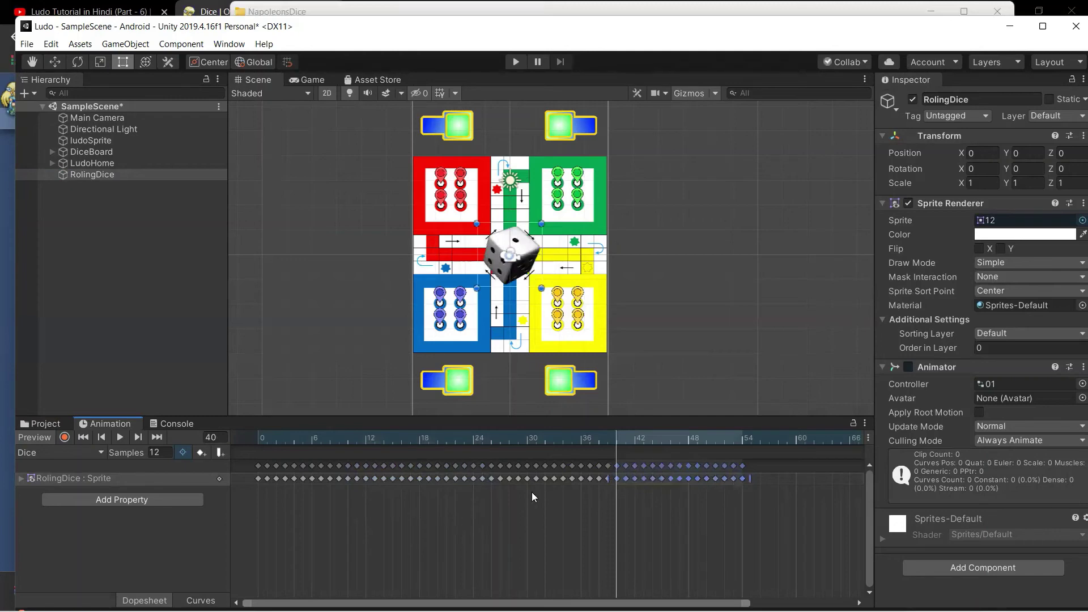
Step: Paste the frames 18–54 key range at frame 54 and shift the selected keys later
shift+drag(532, 492, 417, 464)
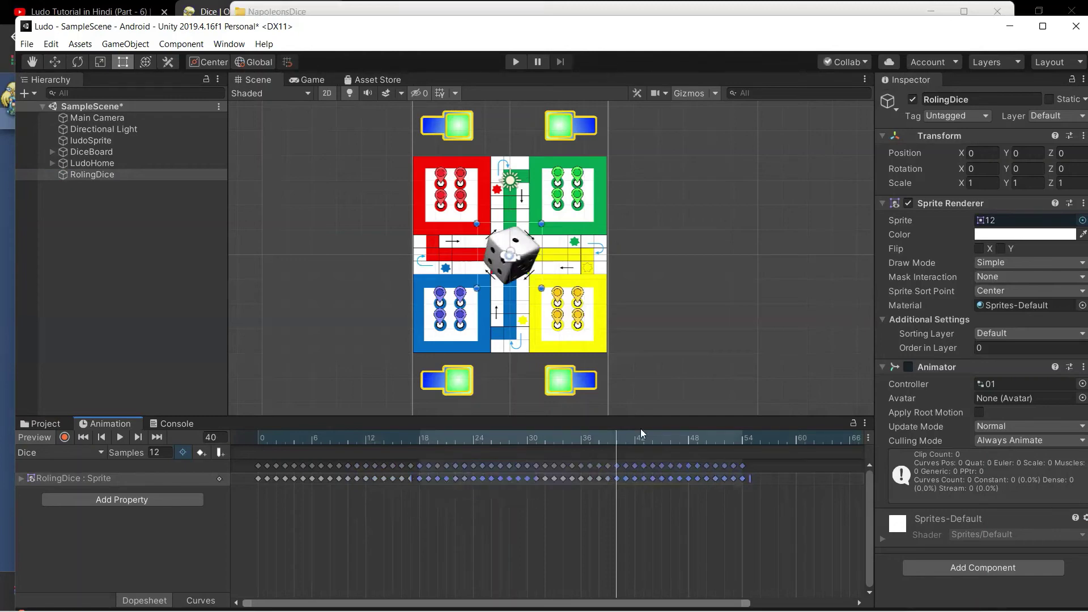
click(742, 440)
key(ctrl+v)
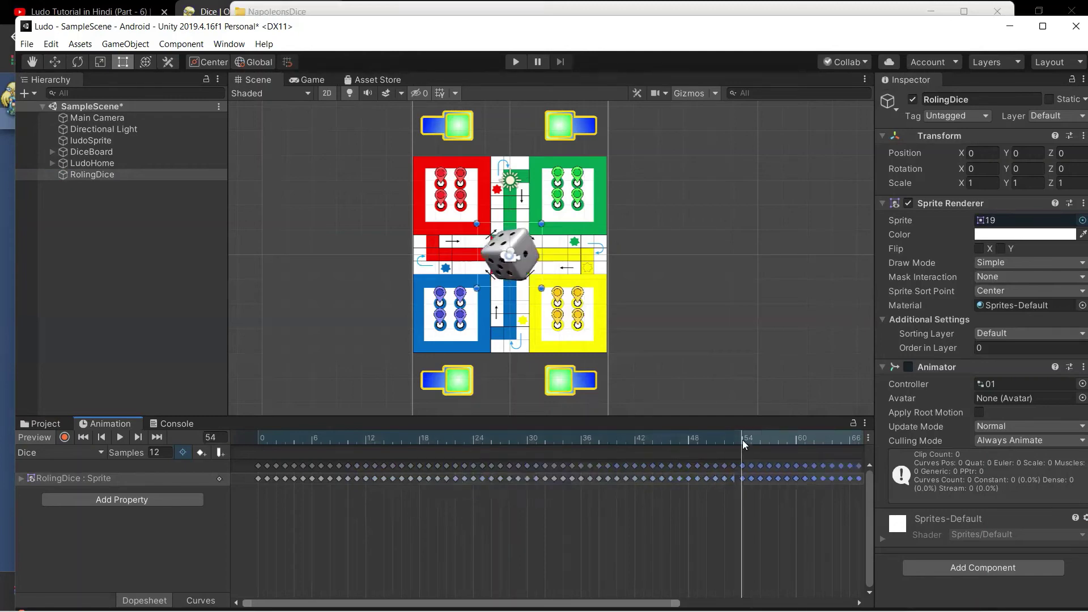
scroll(647, 513, down, 1)
scroll(647, 514, down, 1)
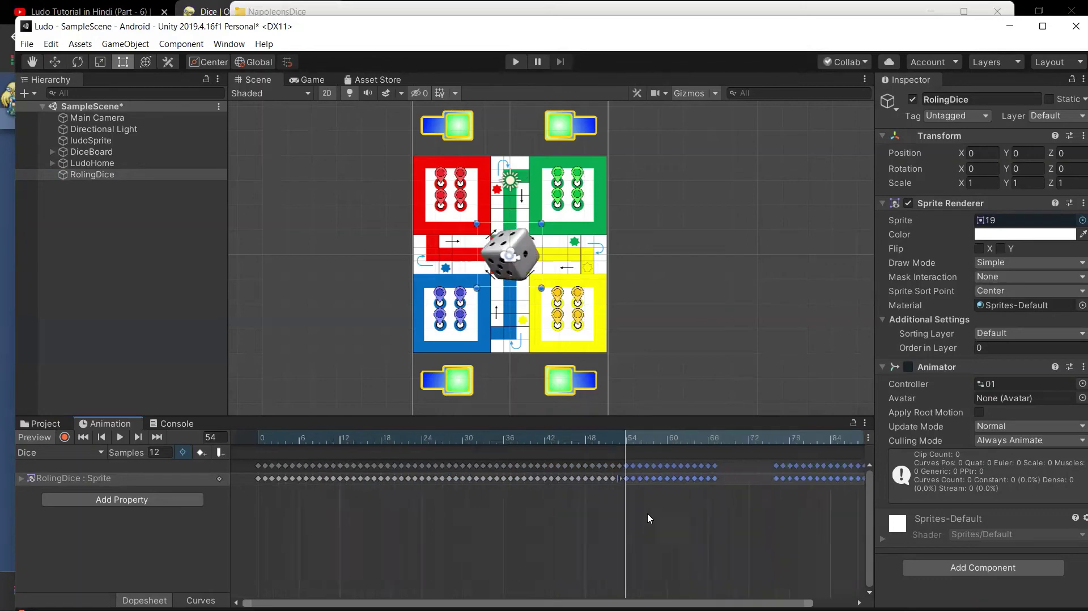
scroll(647, 514, down, 1)
scroll(647, 513, down, 1)
scroll(647, 515, down, 1)
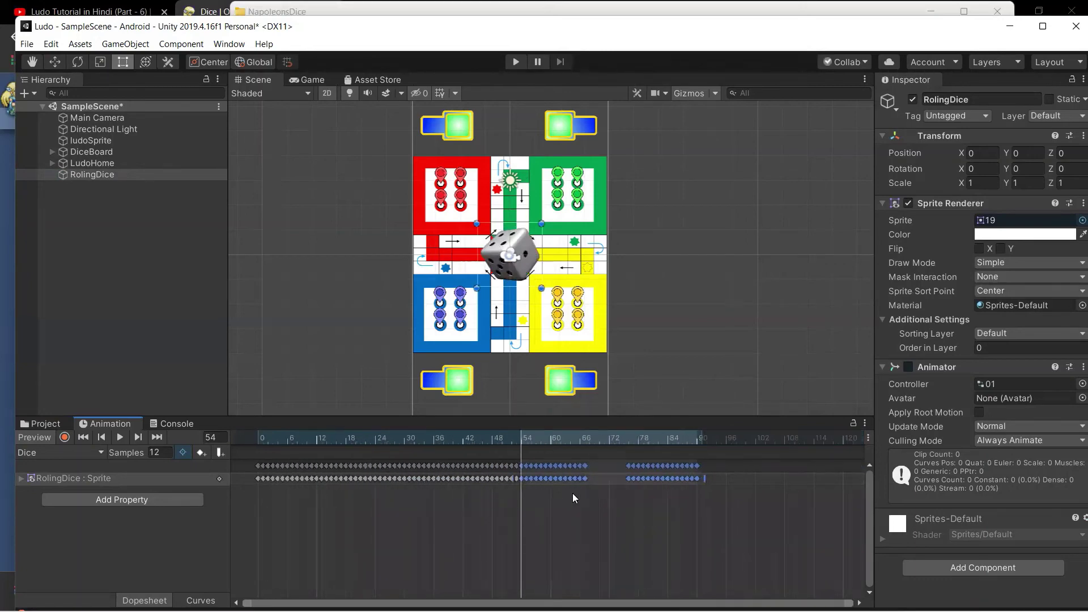
shift+click(442, 468)
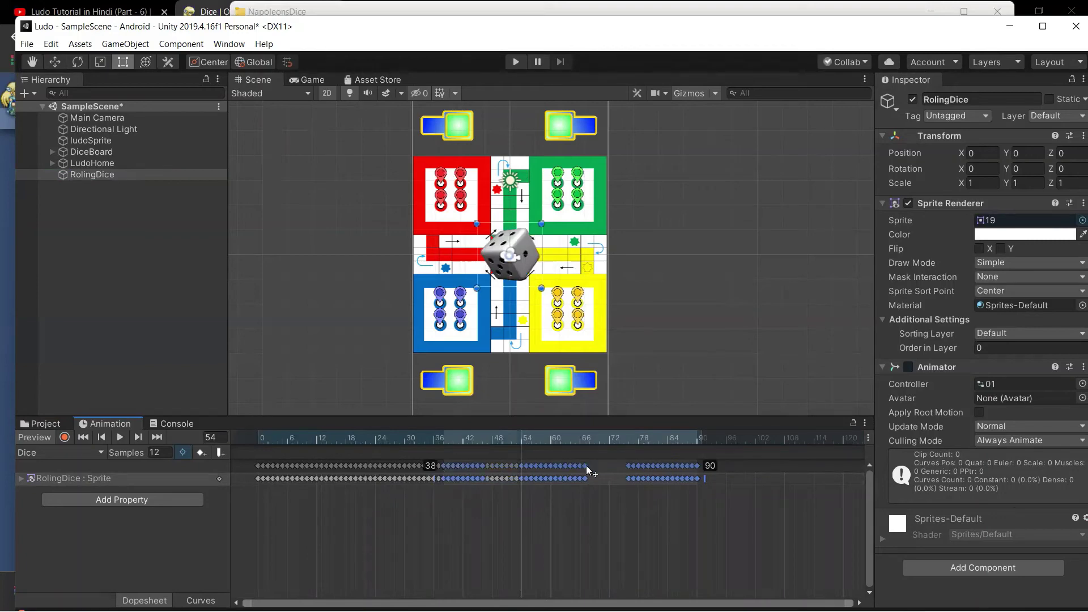
drag(586, 465, 665, 465)
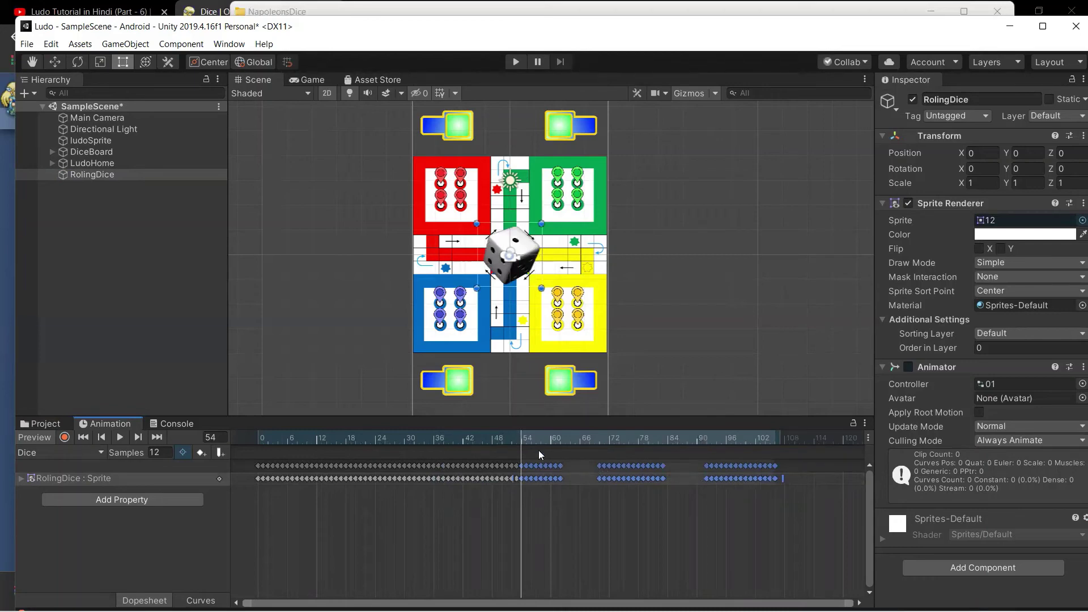
Step: Delete the extra keyframes from frame 54 onward
click(578, 440)
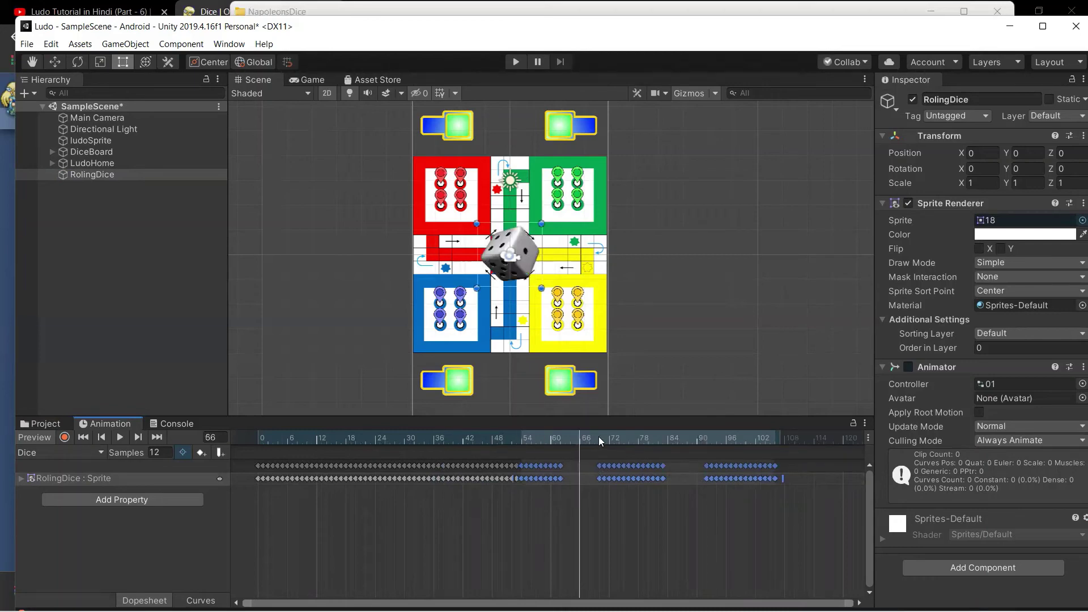
click(599, 438)
key(Delete)
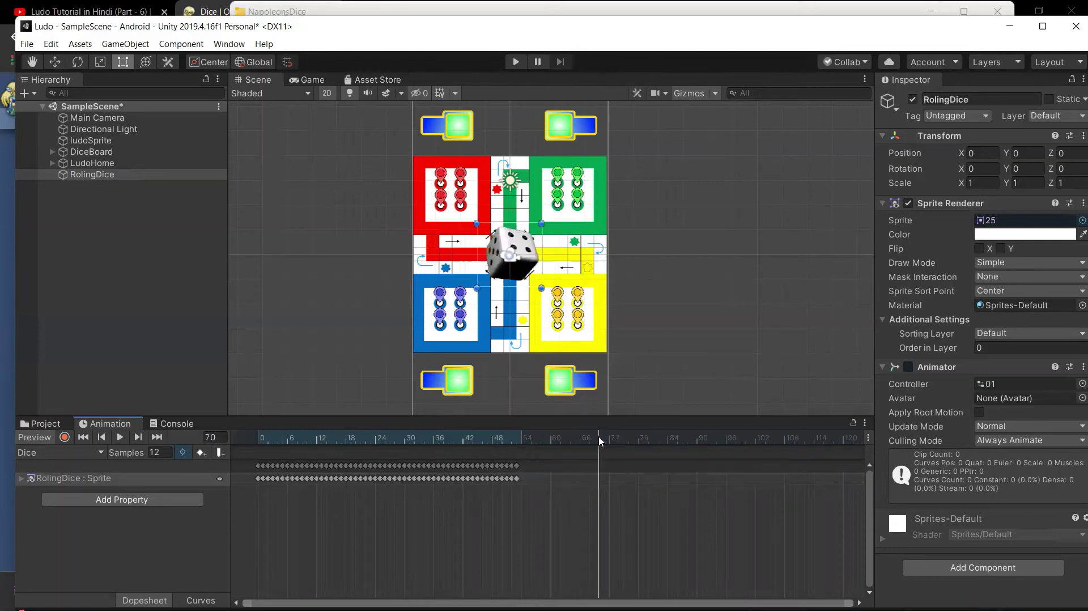
Step: Keep the deletion past frame 54 and paste the frames 19–30 keys at frame 54
click(524, 439)
click(519, 440)
key(ctrl+z)
key(ctrl+y)
drag(409, 493, 355, 466)
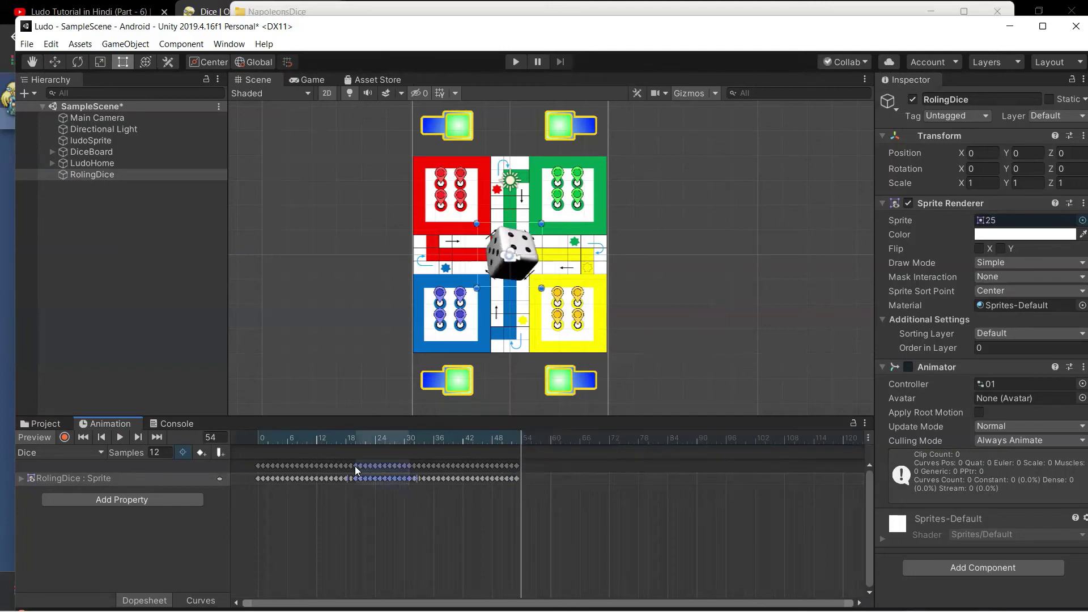
key(ctrl+c)
key(ctrl+v)
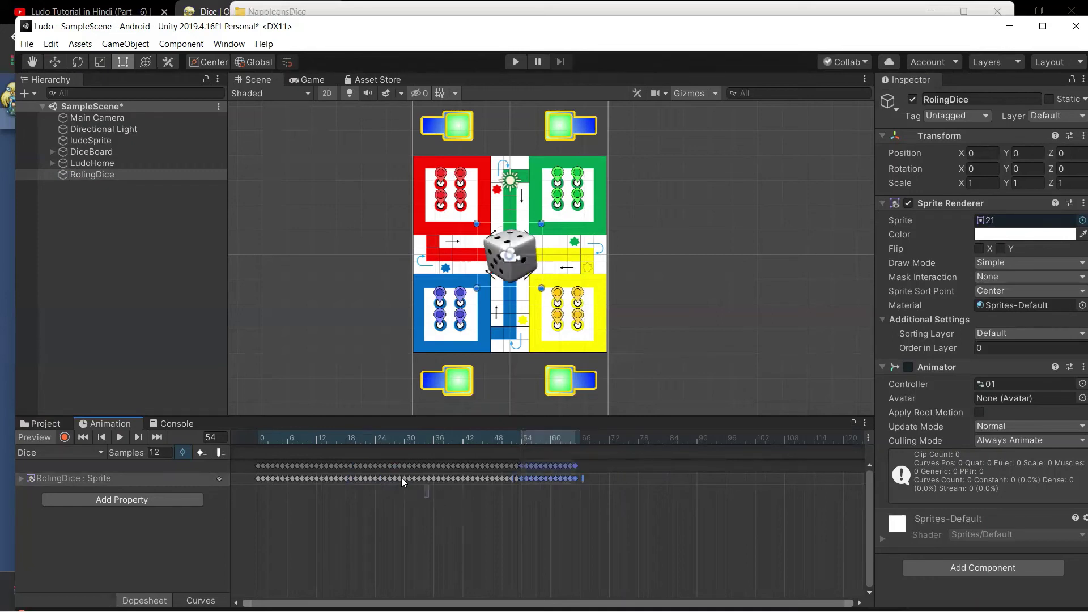
Step: Paste more key blocks at frame 65 and frames 17–31 at frame 77, then deselect
drag(431, 491, 372, 467)
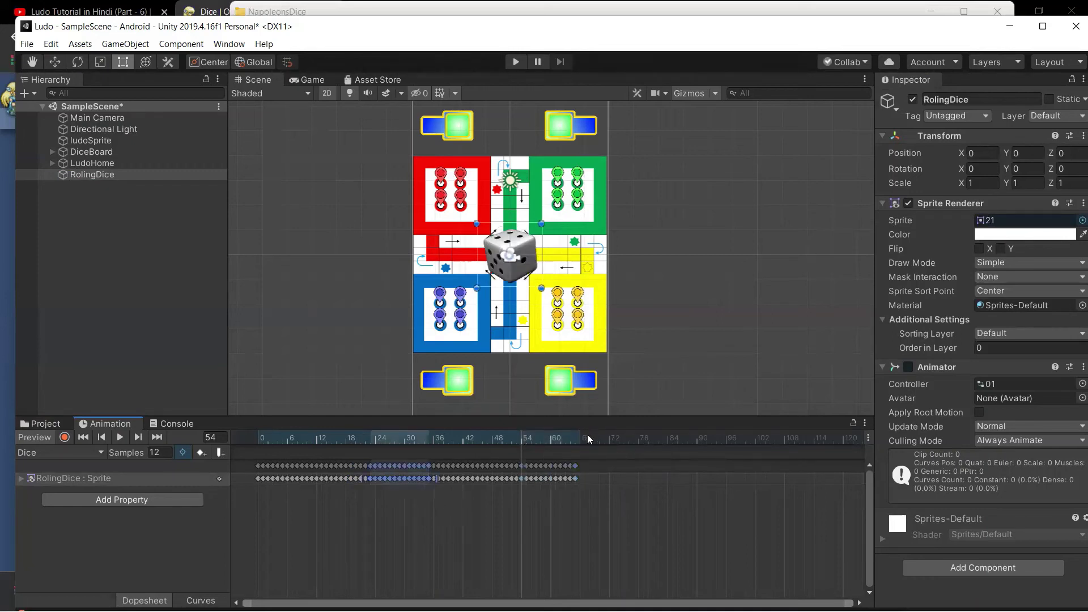
click(572, 436)
key(ctrl+v)
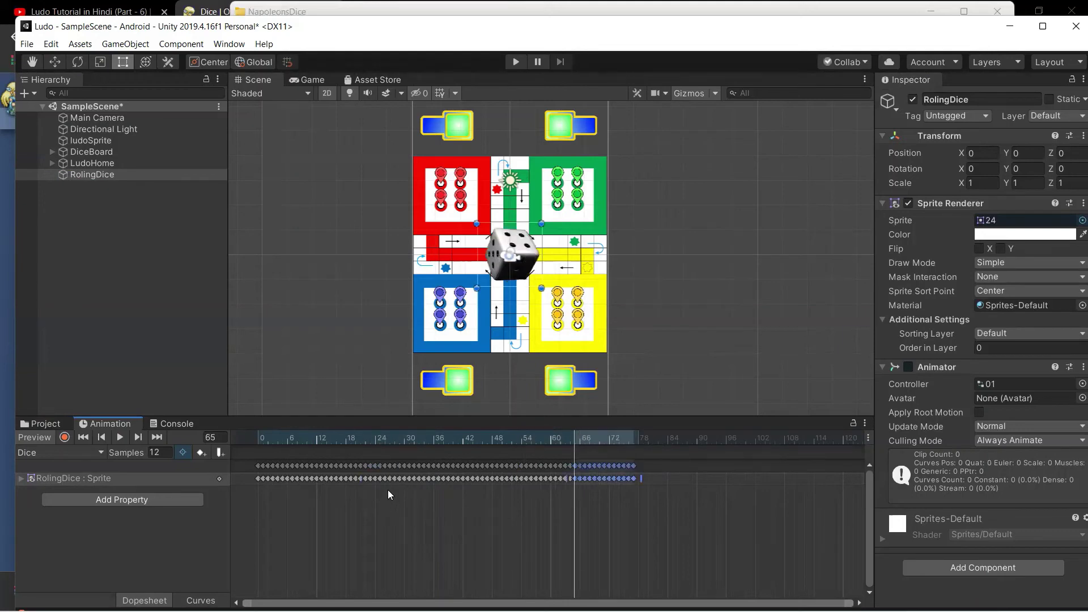
drag(348, 465, 343, 466)
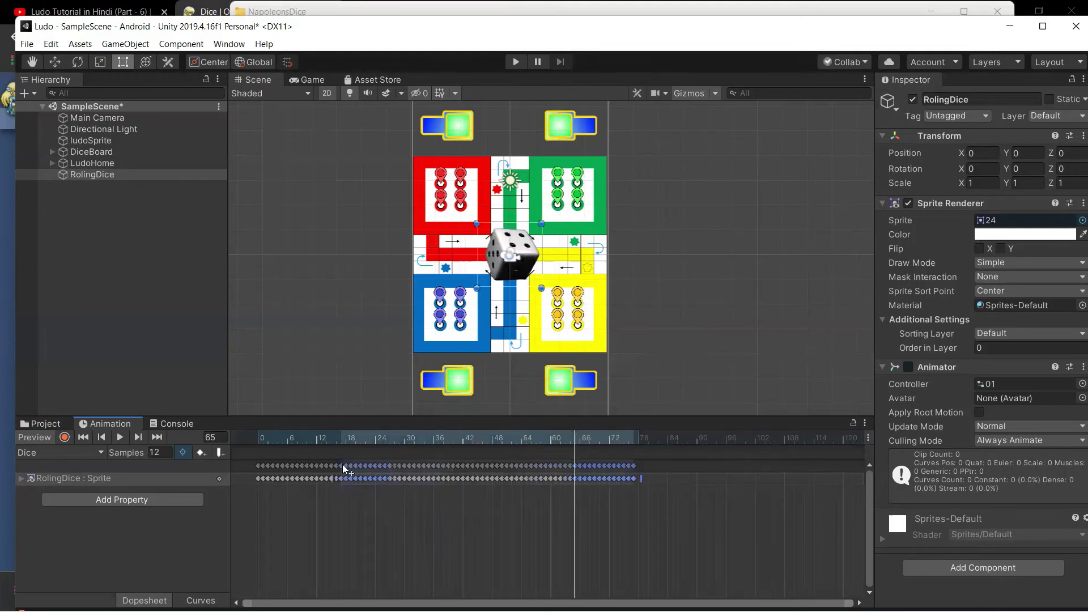
click(632, 438)
key(ctrl+v)
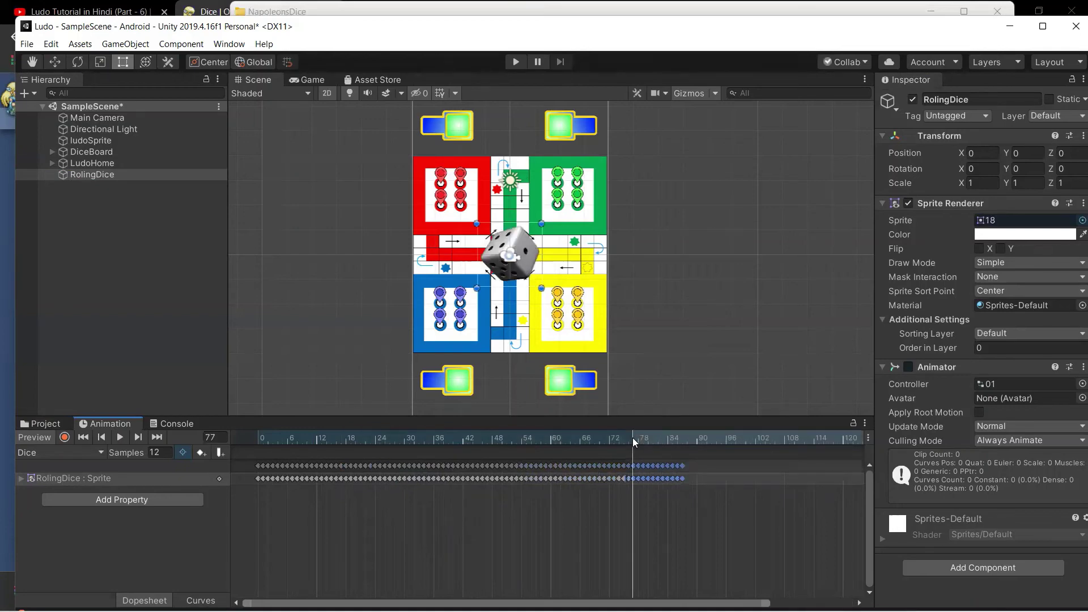
click(466, 502)
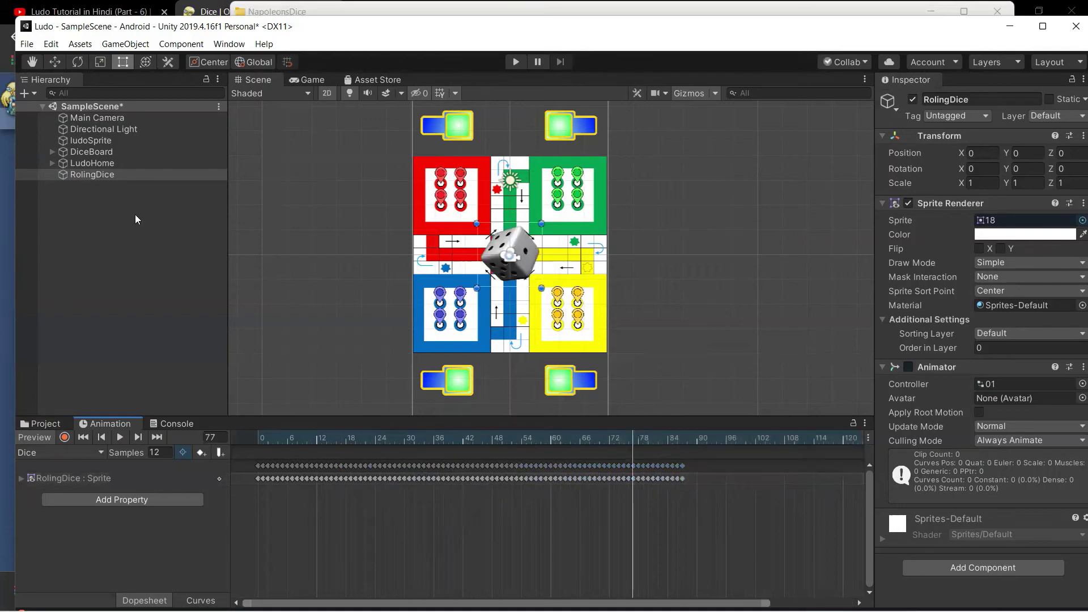
Step: Preview the dice animation and inspect the keyframes near the clip end
click(120, 438)
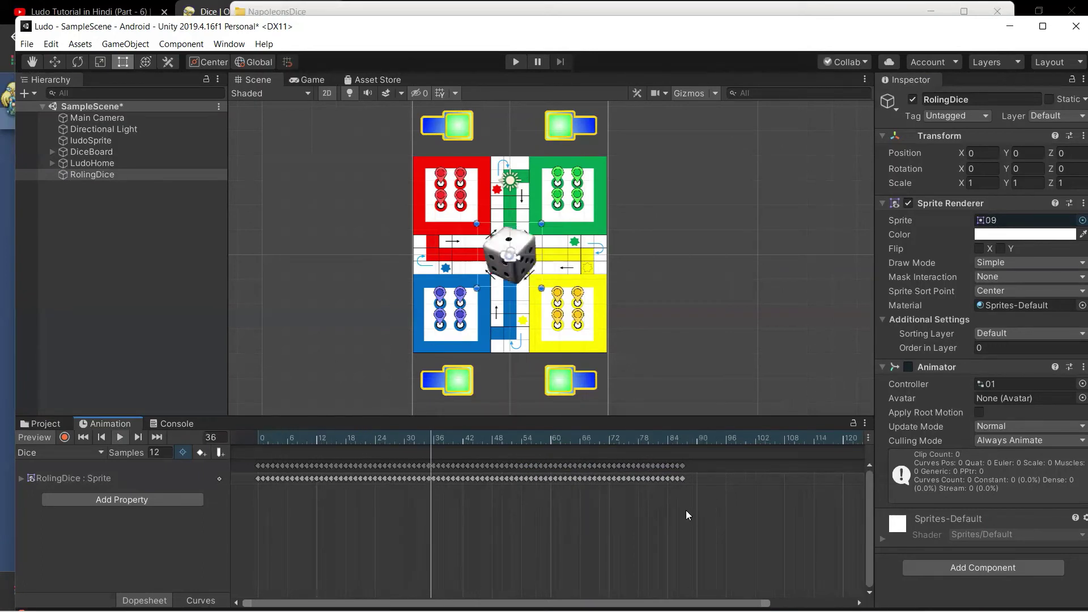
scroll(686, 510, right, 1)
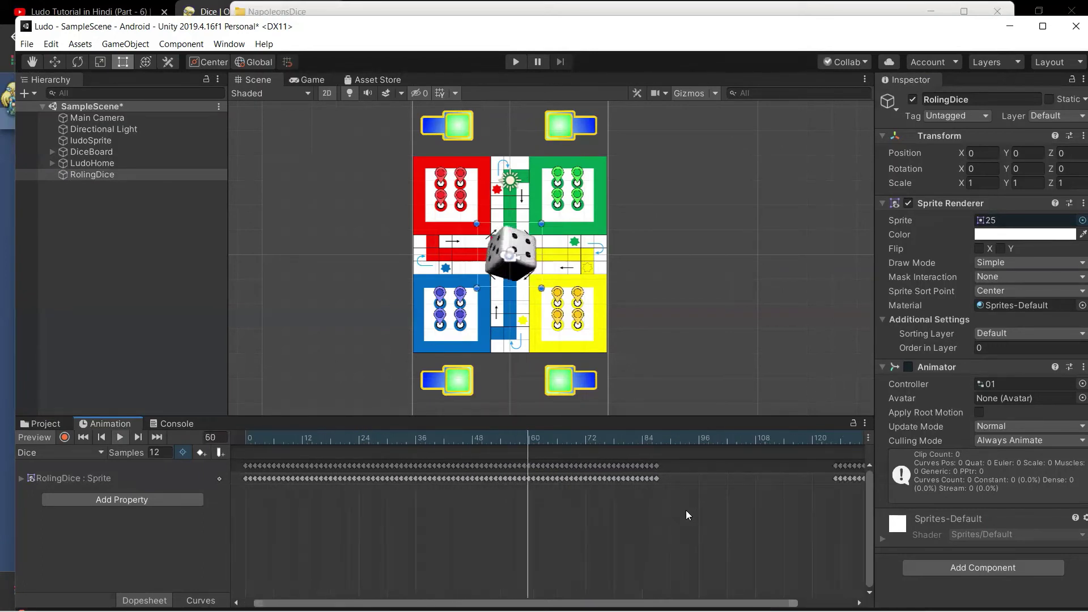
scroll(686, 510, down, 1)
scroll(685, 510, down, 2)
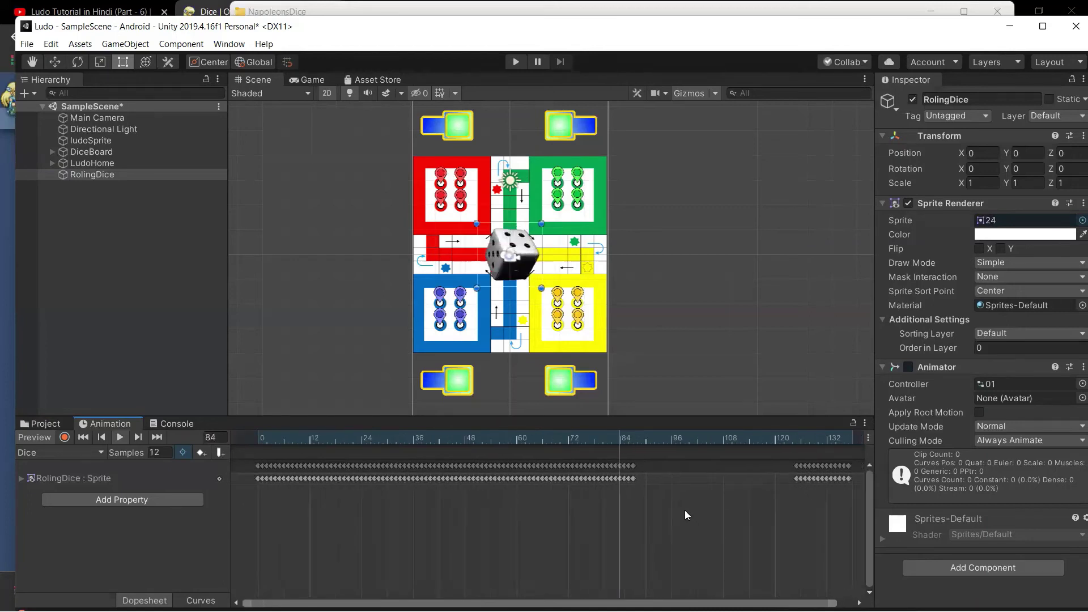
click(764, 478)
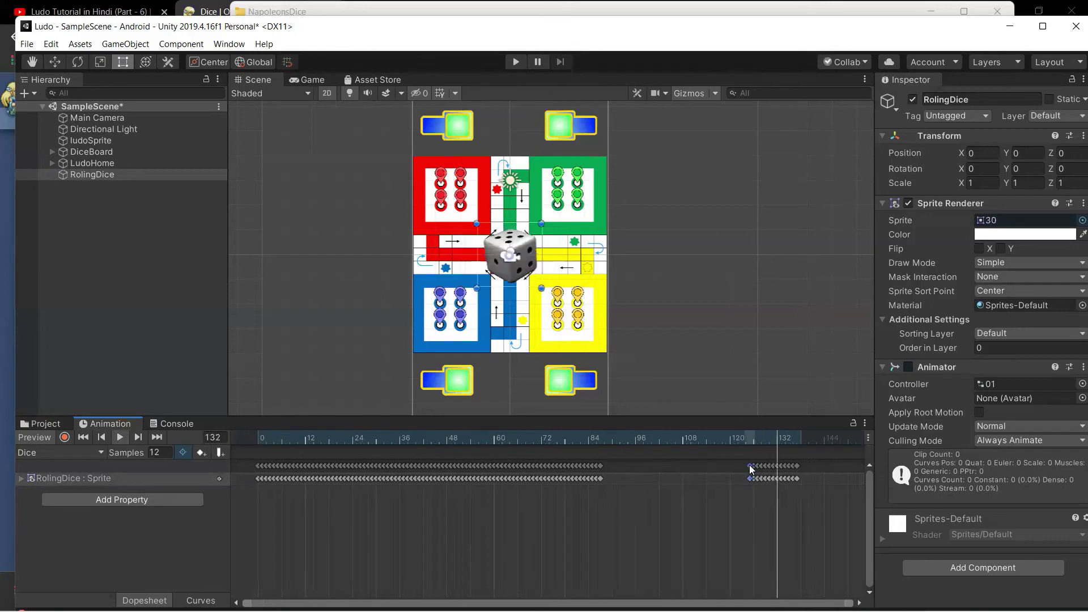
drag(750, 464, 802, 482)
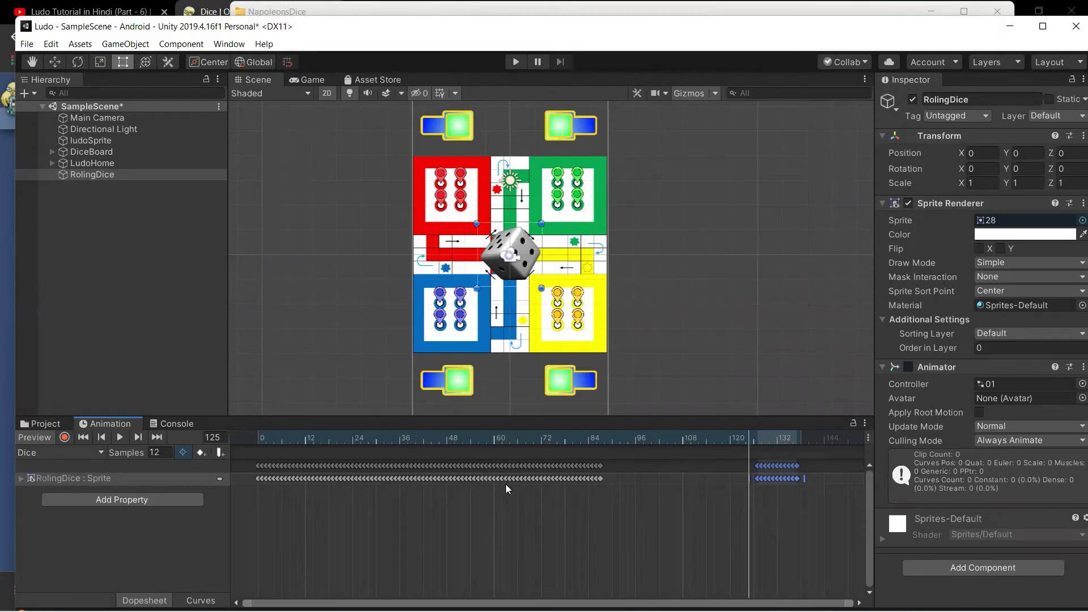
drag(506, 484, 498, 475)
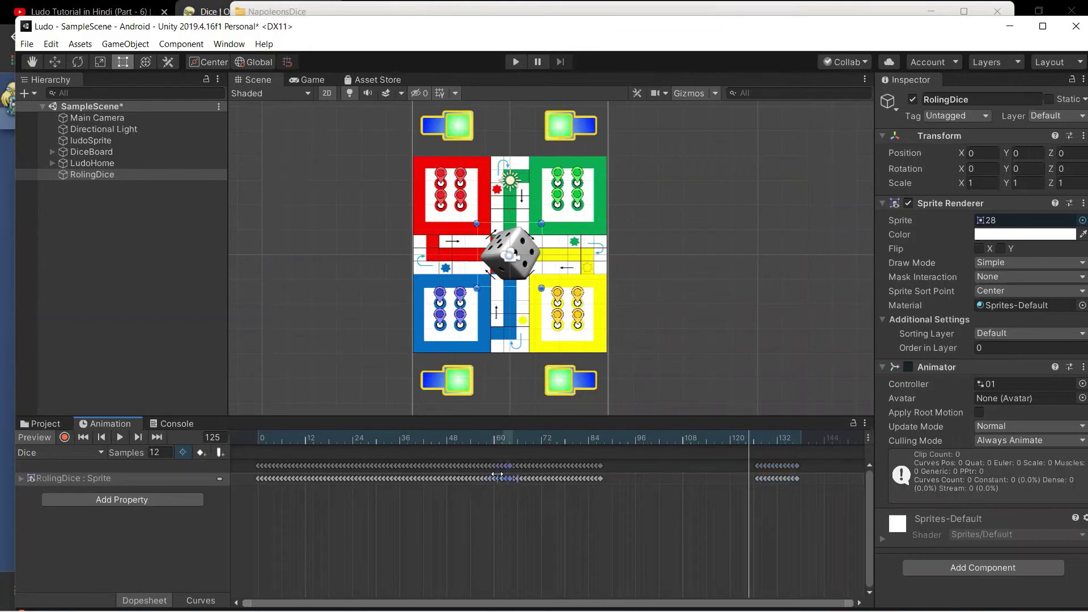
click(491, 492)
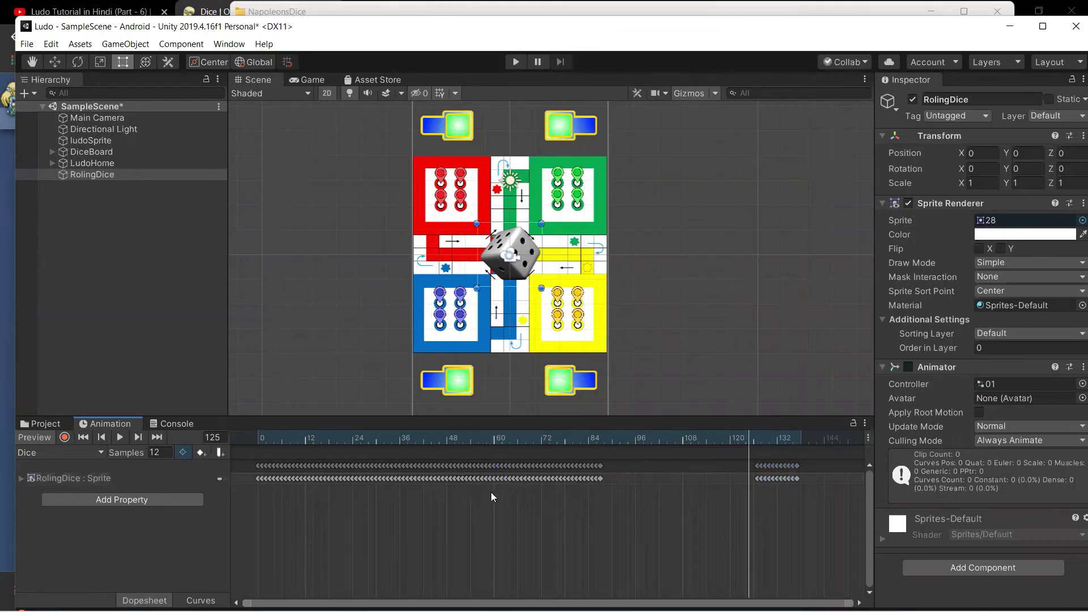
Step: Paste the frames 37–59 keyframe block at frames 87 and 107
drag(429, 477, 412, 467)
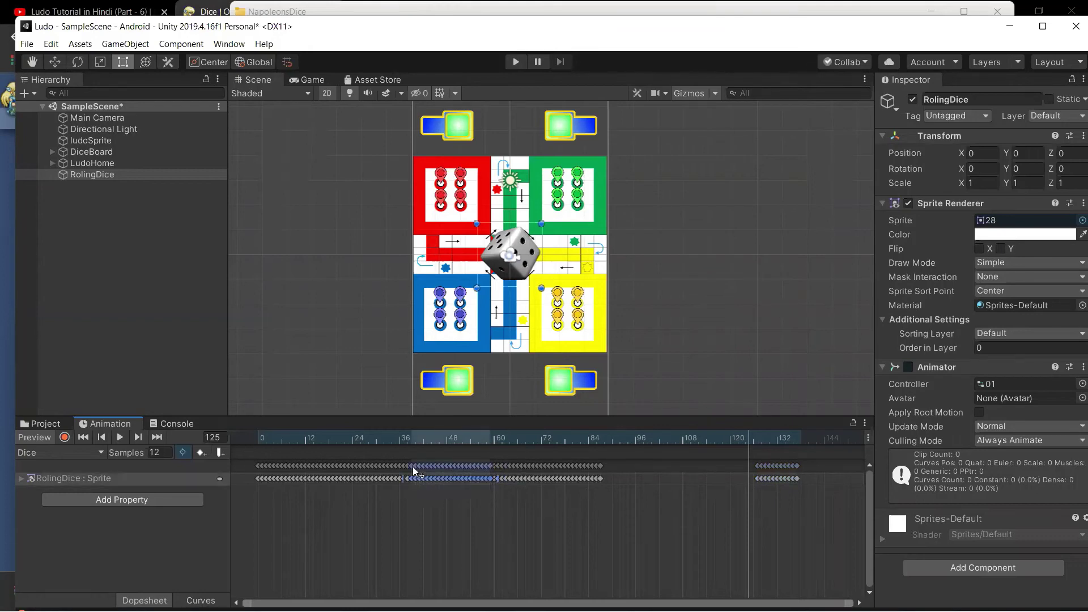
drag(598, 444, 600, 443)
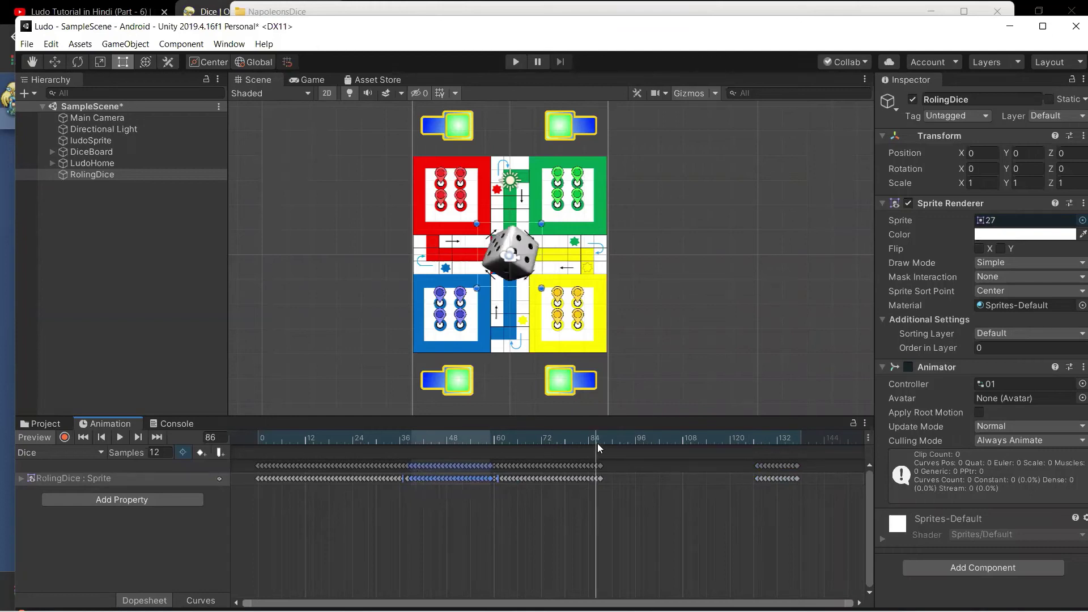
key(ctrl+v)
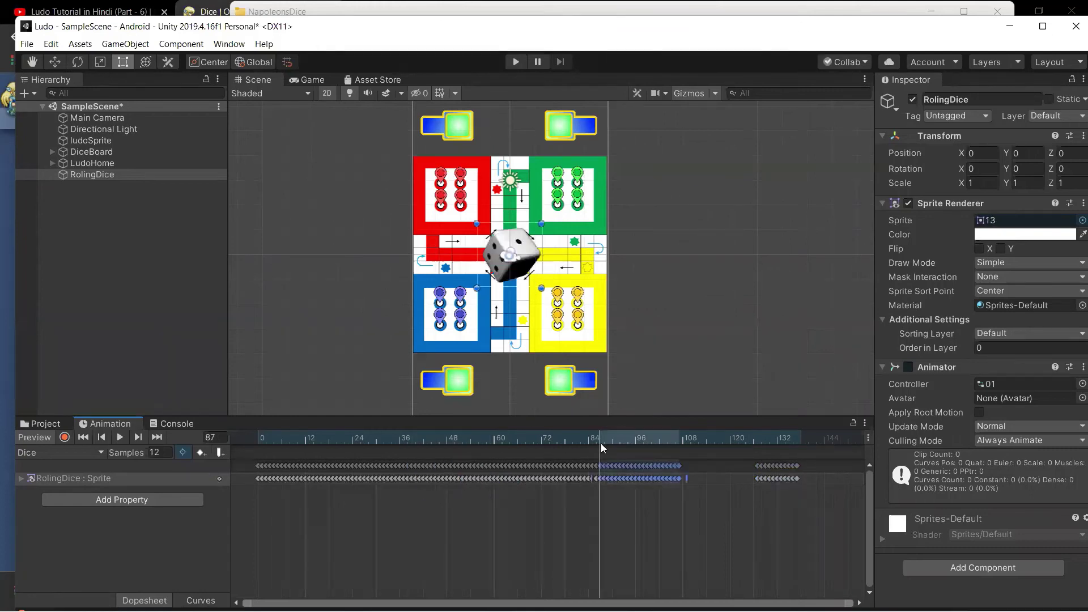
drag(491, 494, 419, 467)
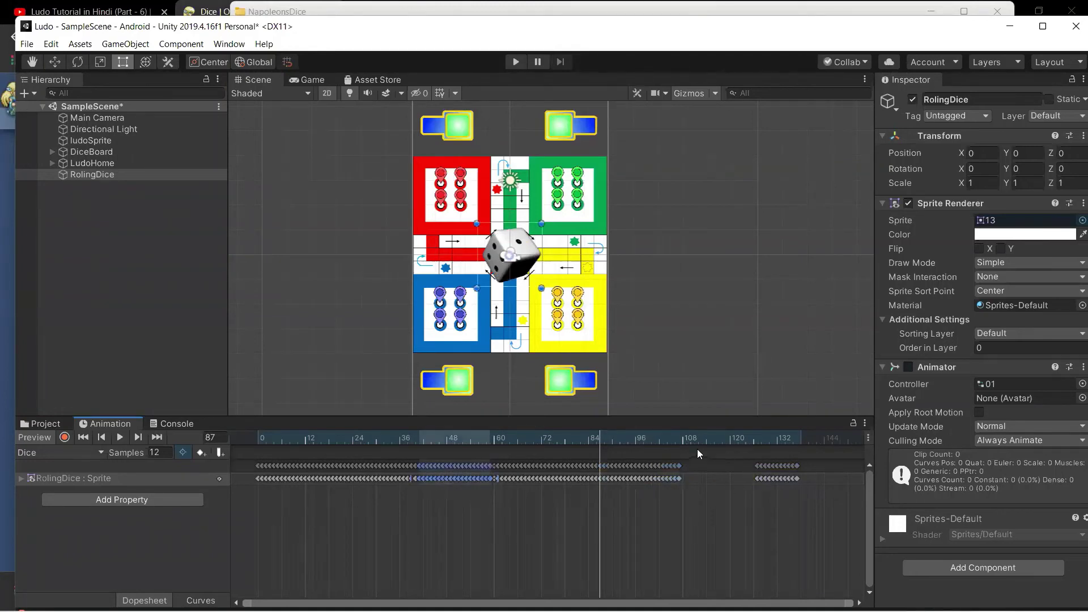
click(677, 446)
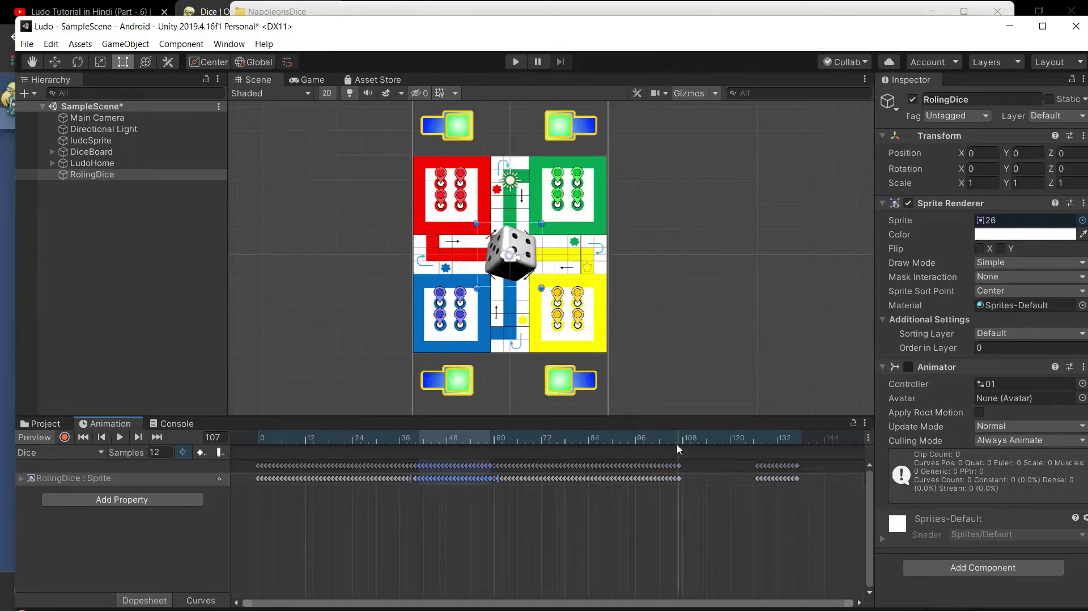
key(ctrl+v)
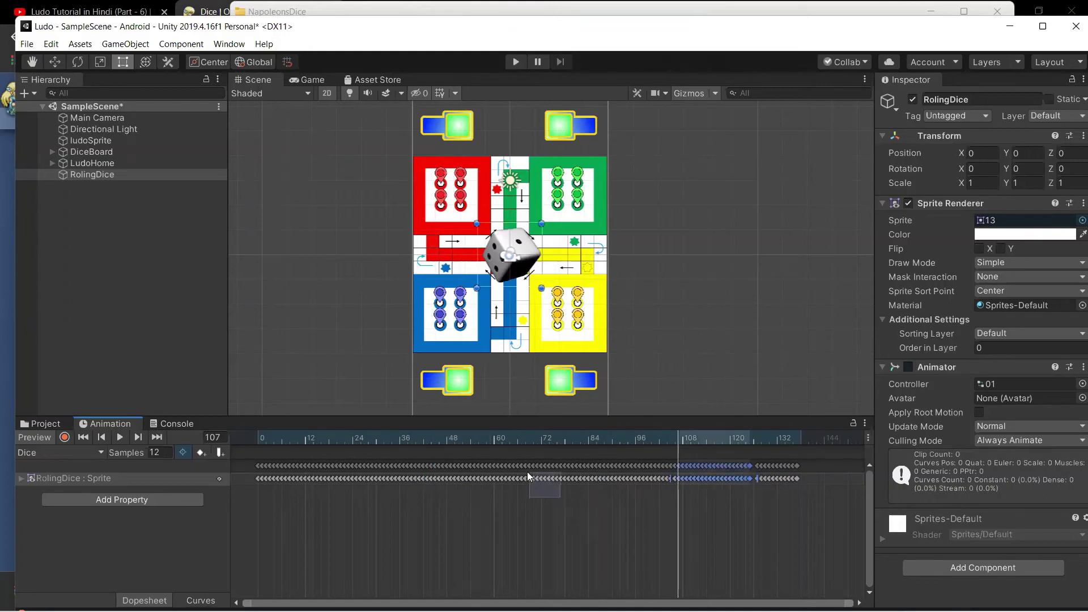
Step: Paste the frames 69–75 keys at frame 126 and select the clip's final keys
drag(527, 471, 523, 467)
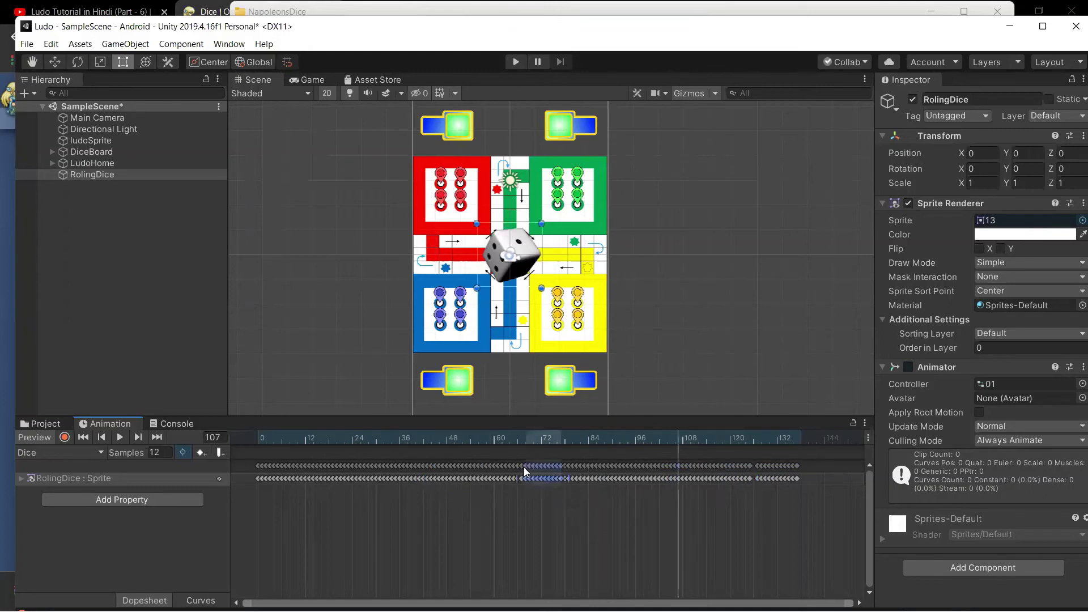
click(753, 444)
key(ctrl+v)
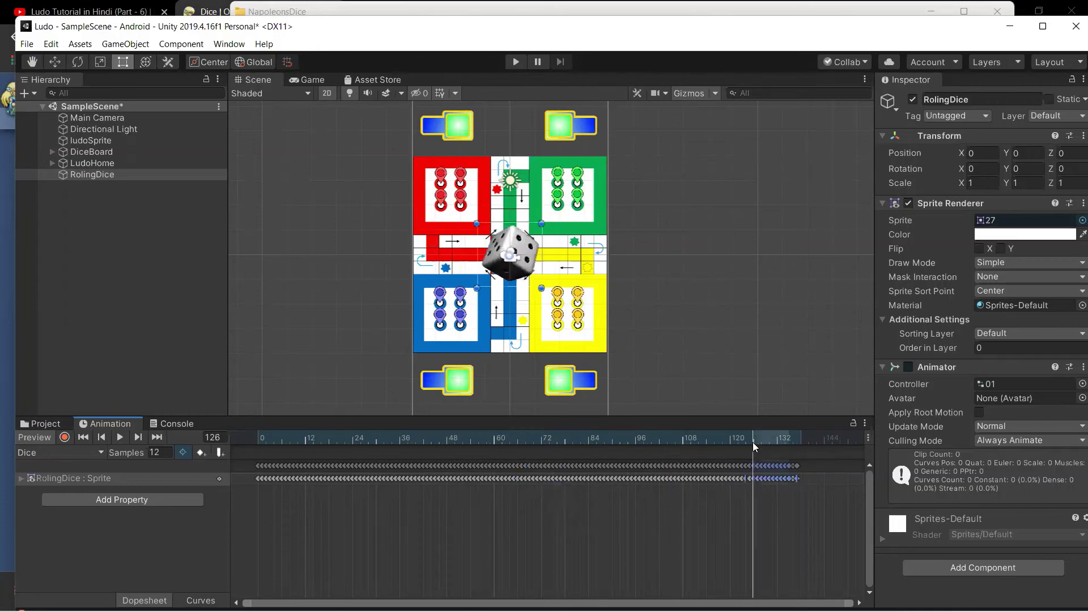
click(826, 514)
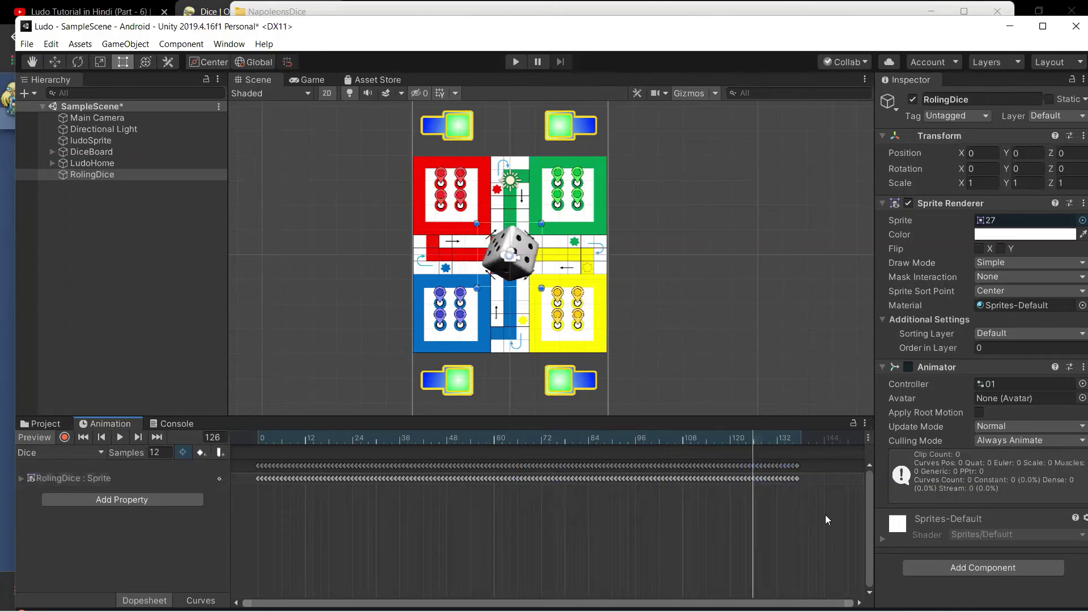
drag(804, 487, 795, 481)
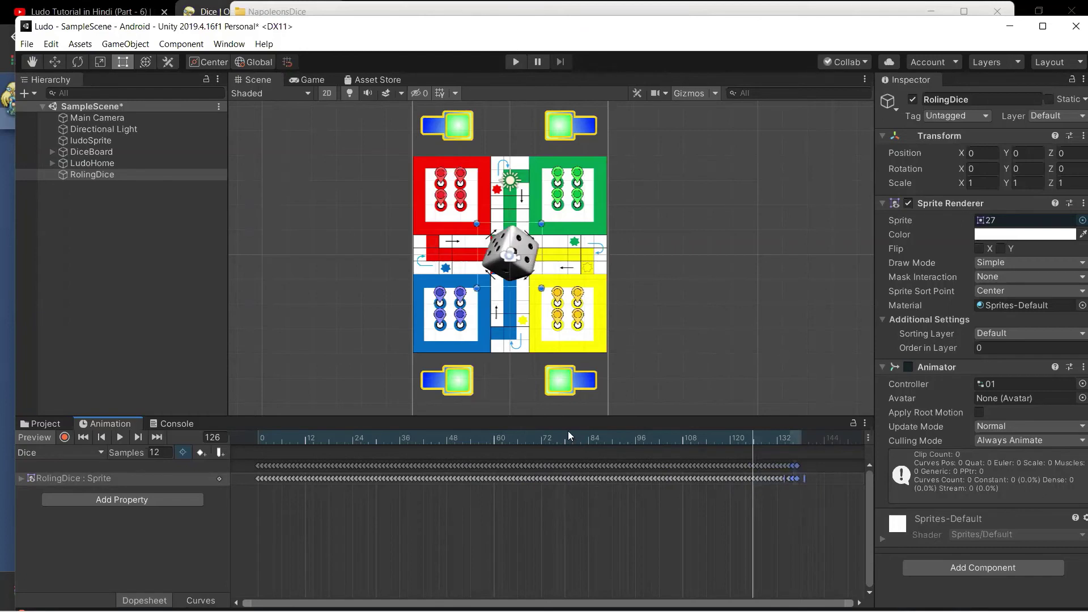
Step: Preview the clip, then paste the frames 36–46 keys at frame 138 and deselect
click(119, 437)
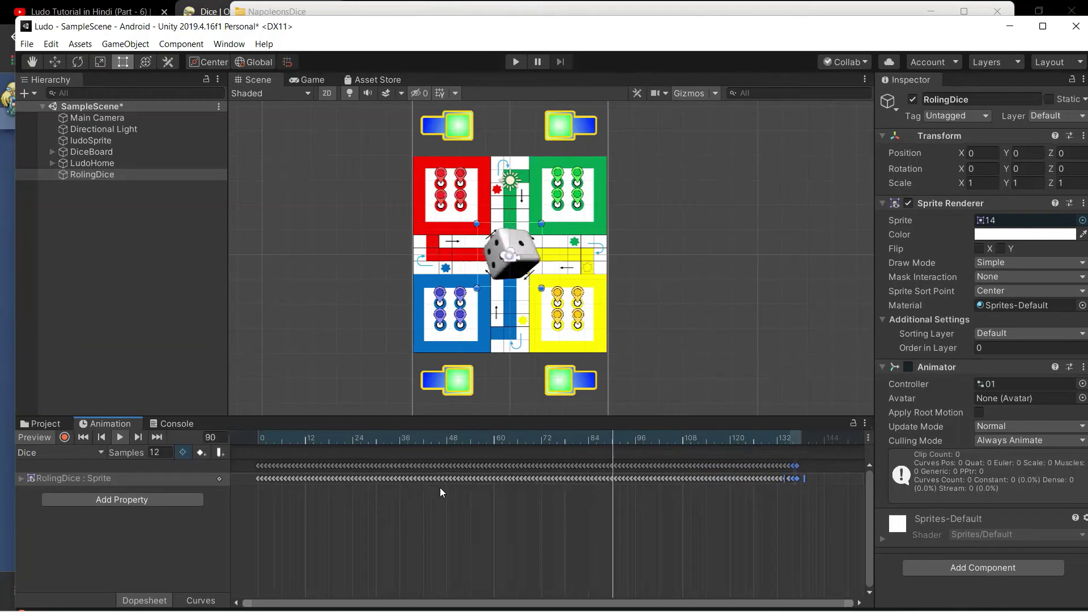
drag(440, 487, 400, 463)
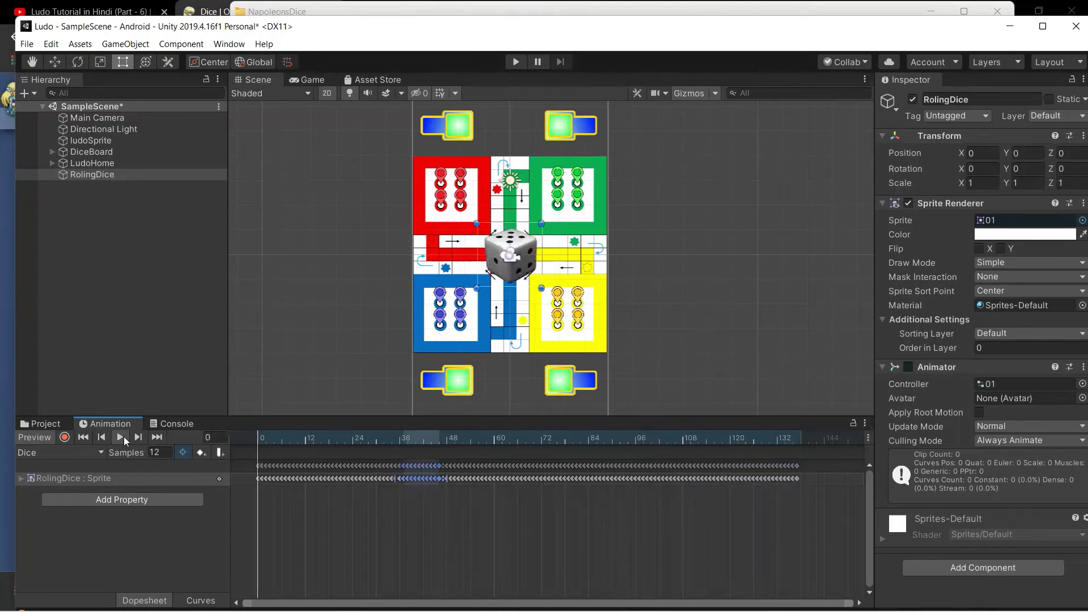
click(799, 441)
key(ctrl+v)
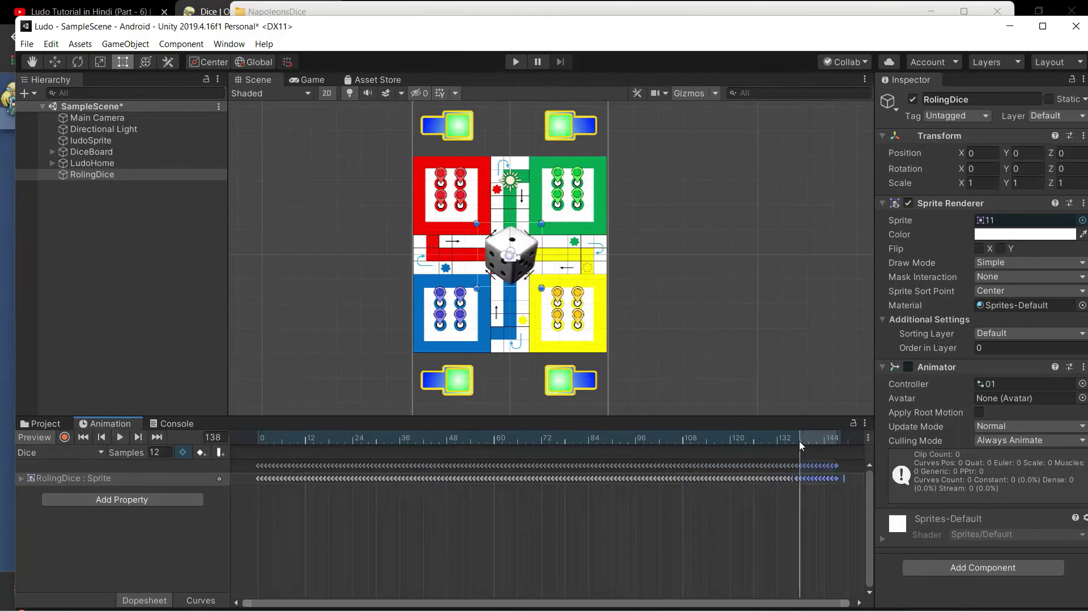
click(741, 550)
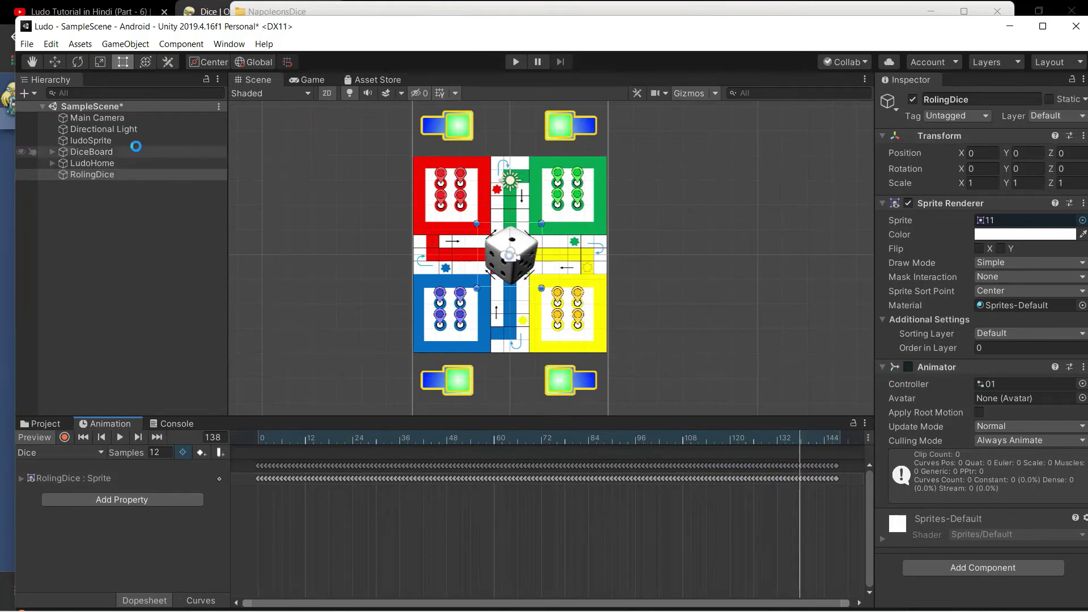
Step: Save the scene and move the rolling dice below the board beside the blue dice board
key(ctrl+s)
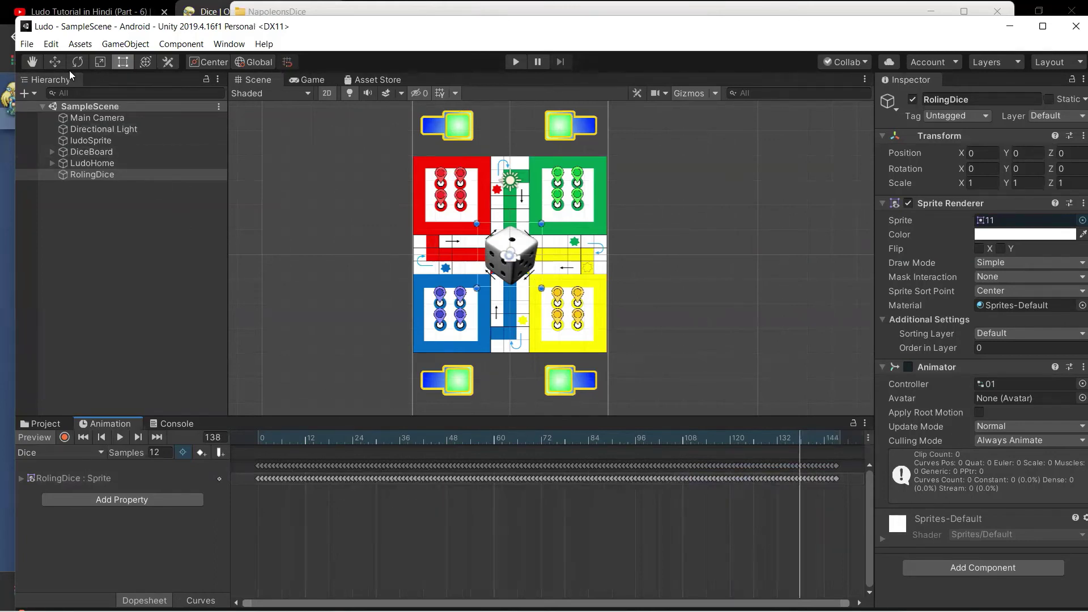
click(49, 65)
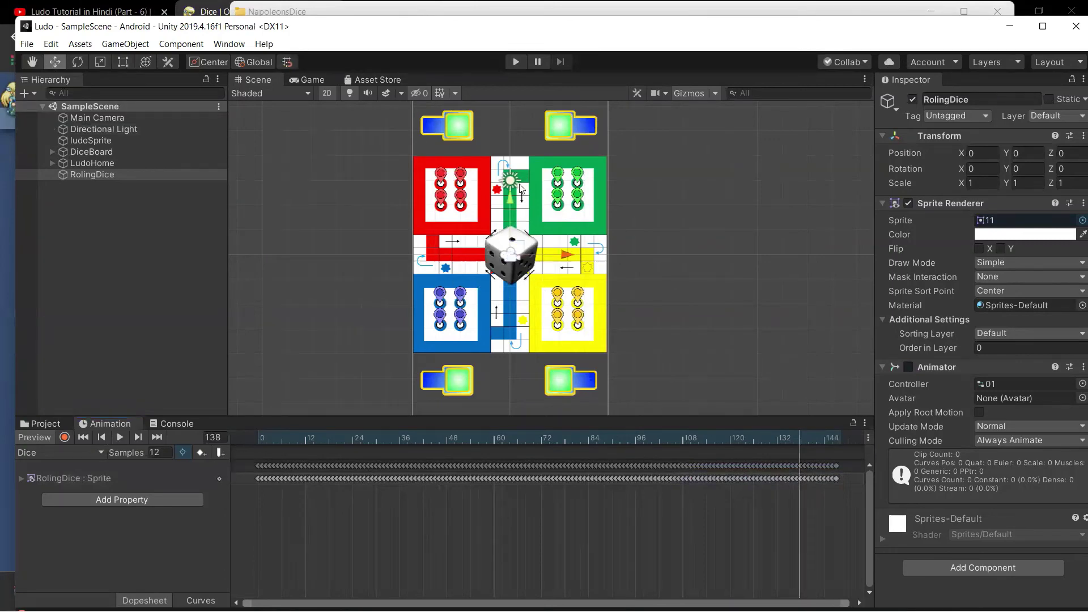
click(506, 197)
drag(512, 203, 507, 327)
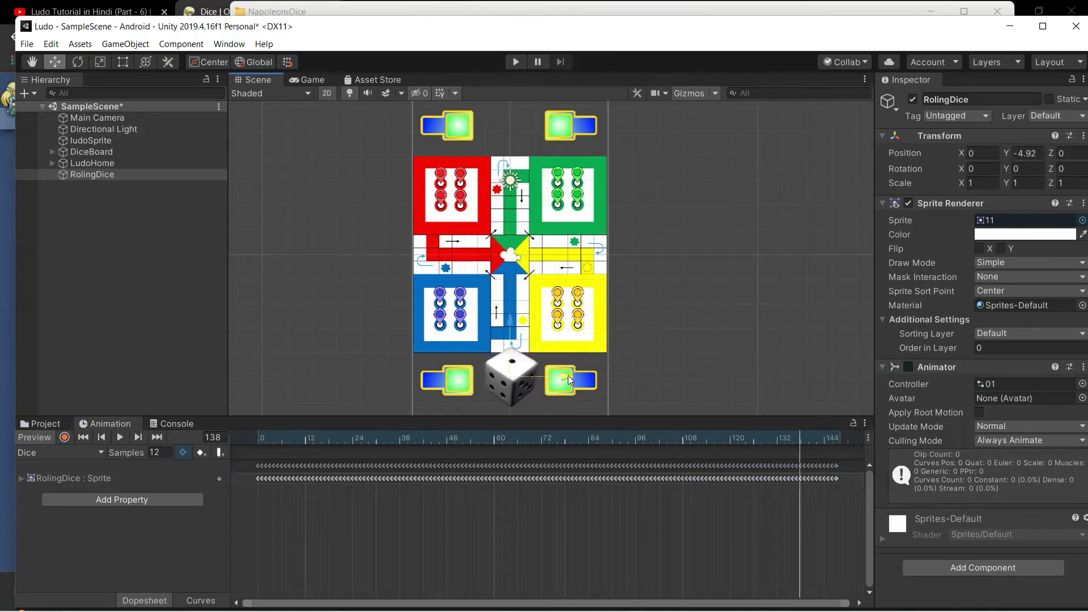
drag(567, 375, 518, 378)
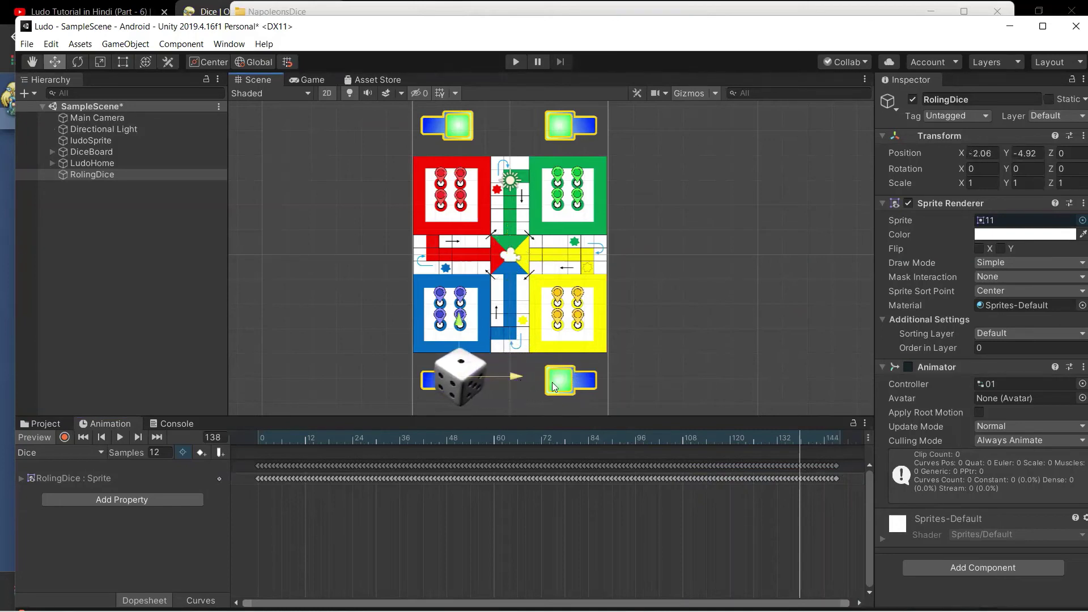
click(648, 384)
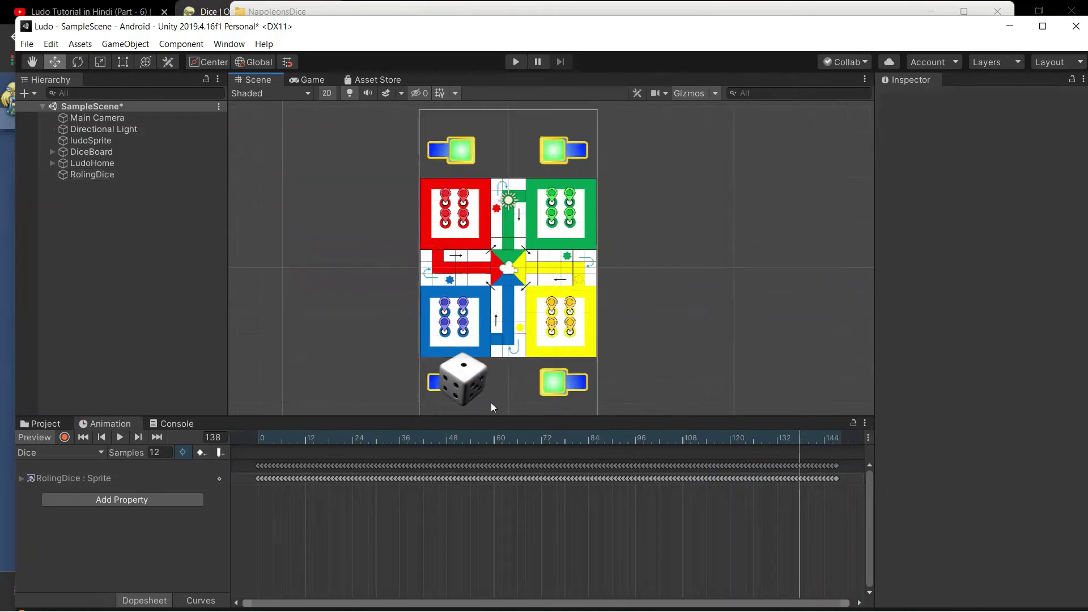
Step: Zoom and pan the Scene view onto the dice and select RollingDice
scroll(491, 403, up, 4)
scroll(491, 403, up, 2)
scroll(491, 402, up, 1)
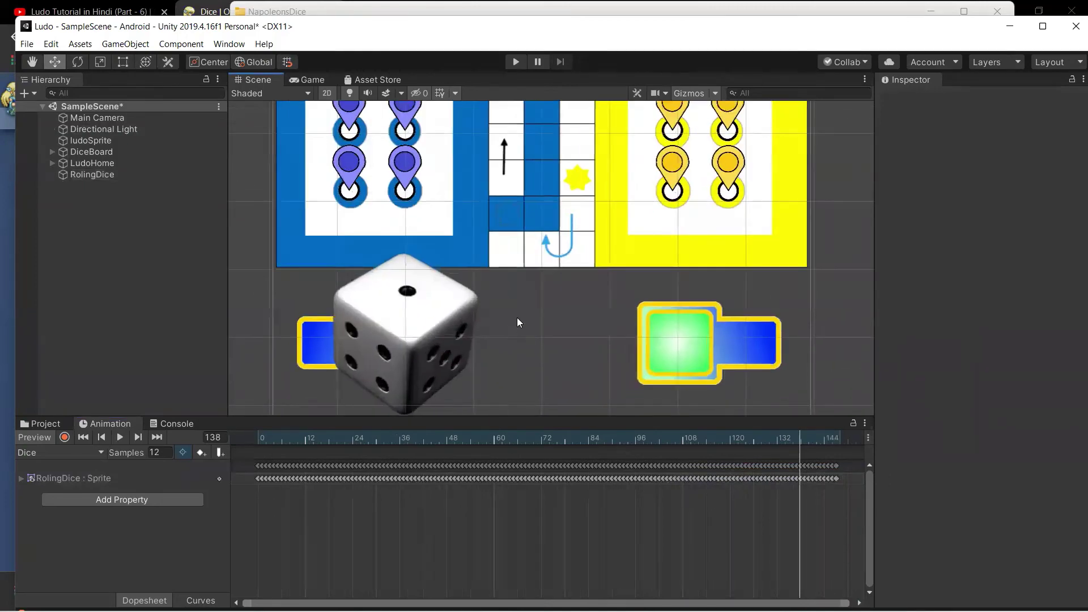
key(Down)
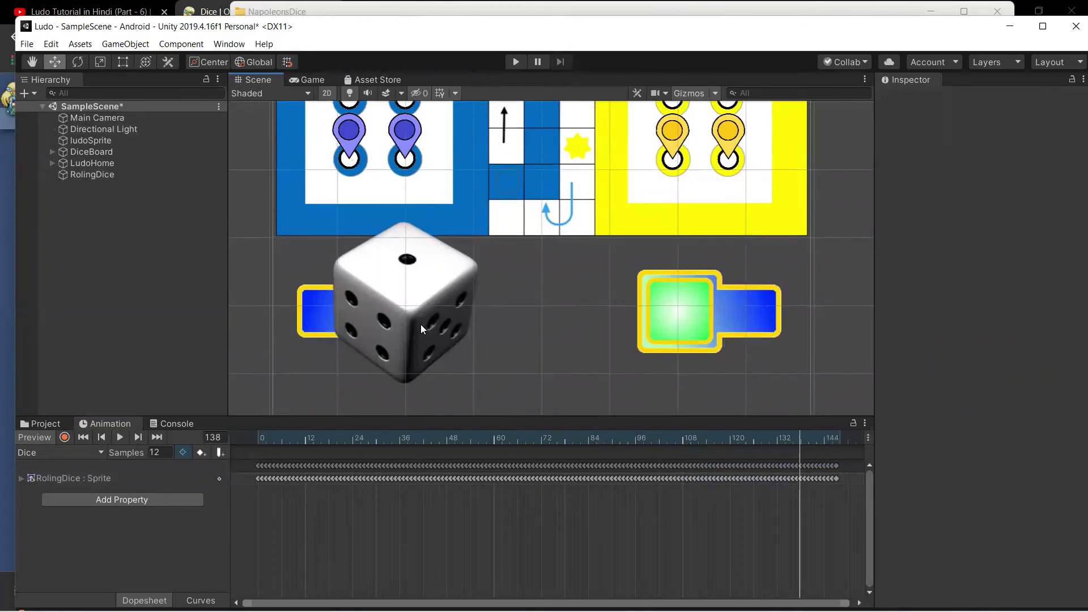
key(Left)
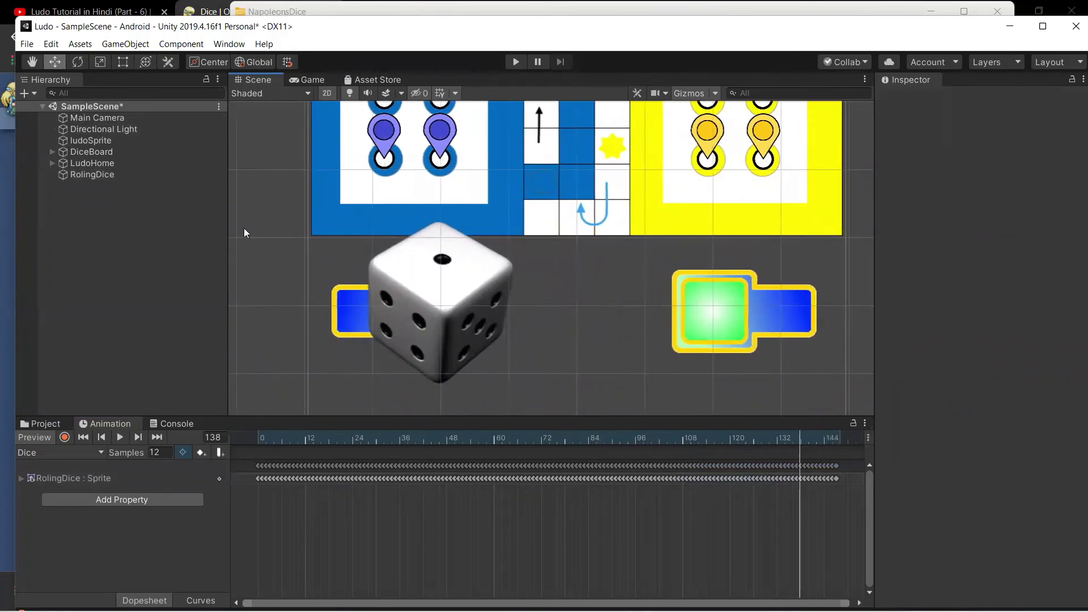
click(79, 177)
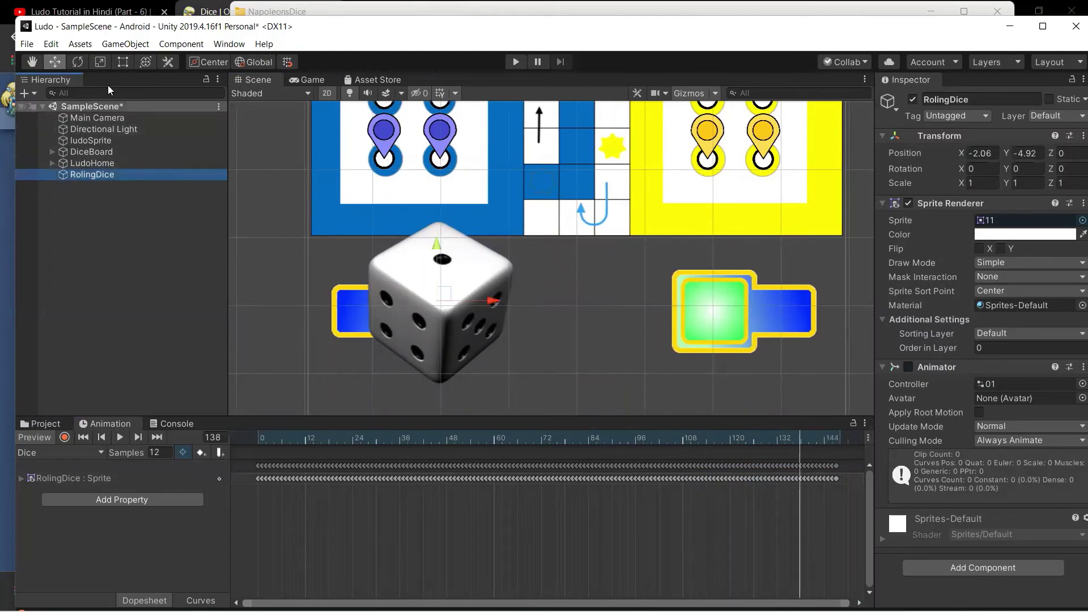
Step: Shrink the dice with the Rect Tool and move it onto the left board's green tile
click(116, 63)
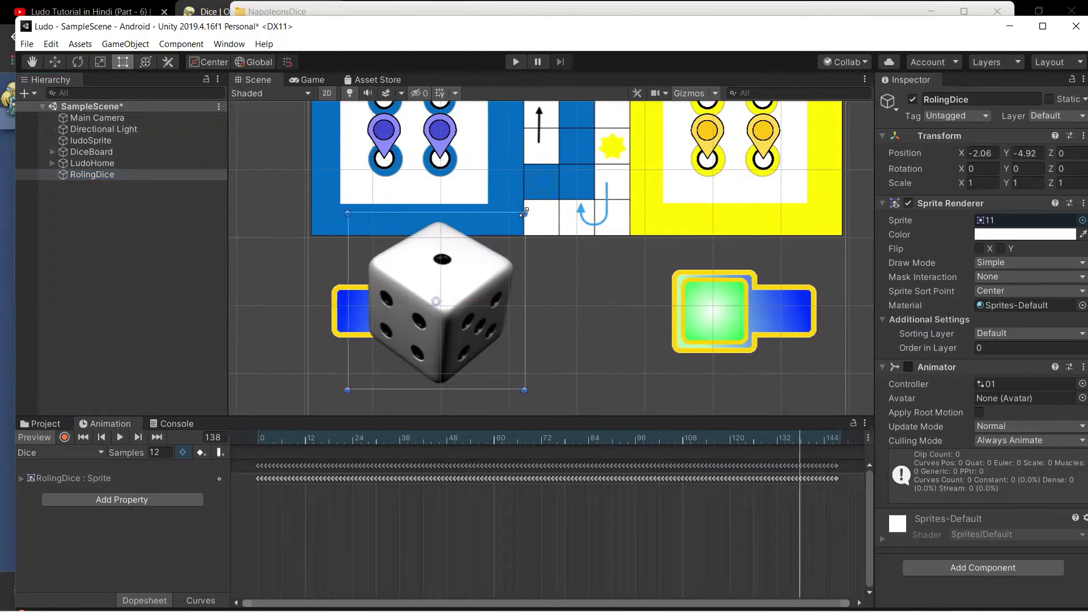
drag(524, 212, 429, 309)
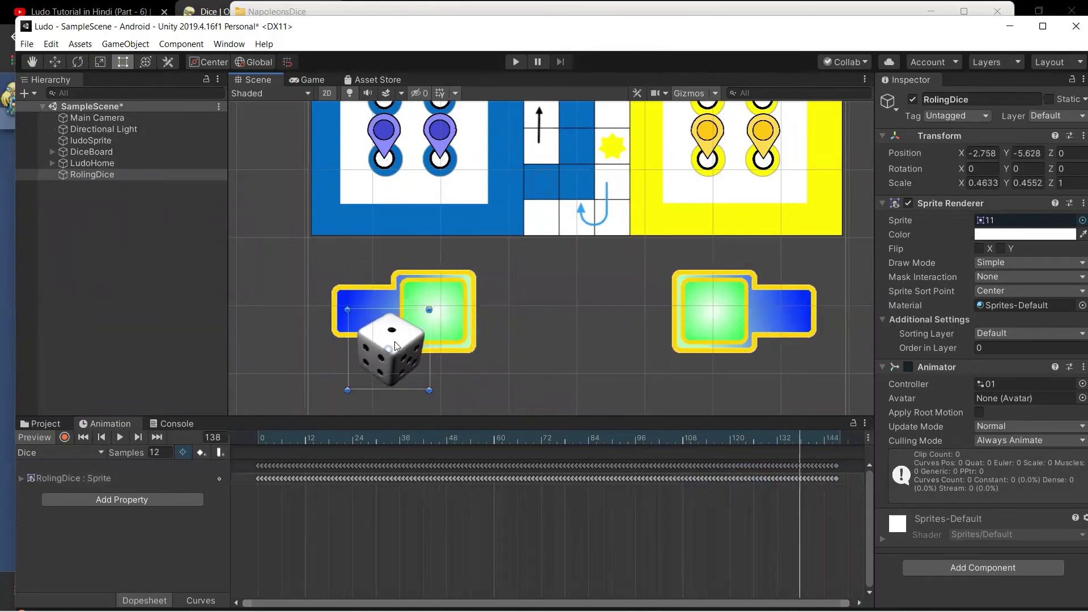
drag(395, 346, 447, 298)
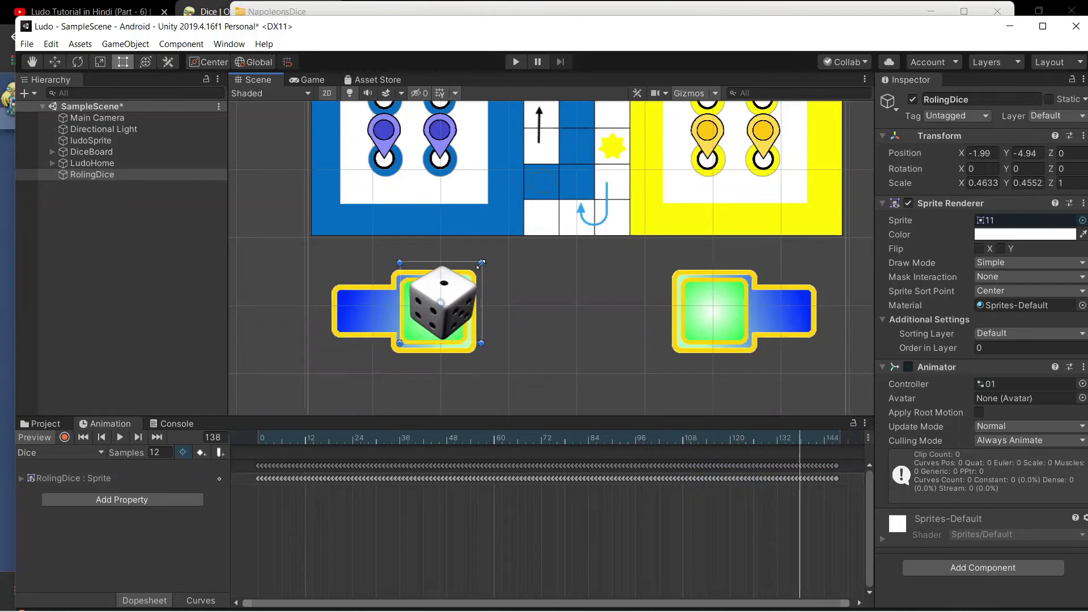
drag(481, 263, 463, 284)
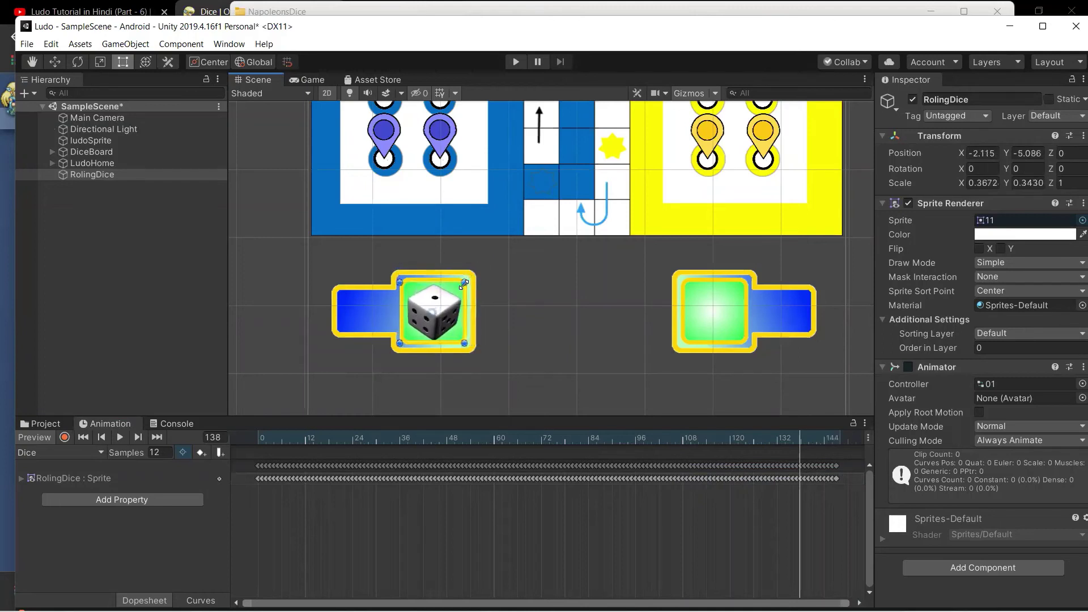
click(548, 334)
click(442, 320)
Step: Set the dice's Scale X and Y to 0.36 in the Inspector
click(984, 181)
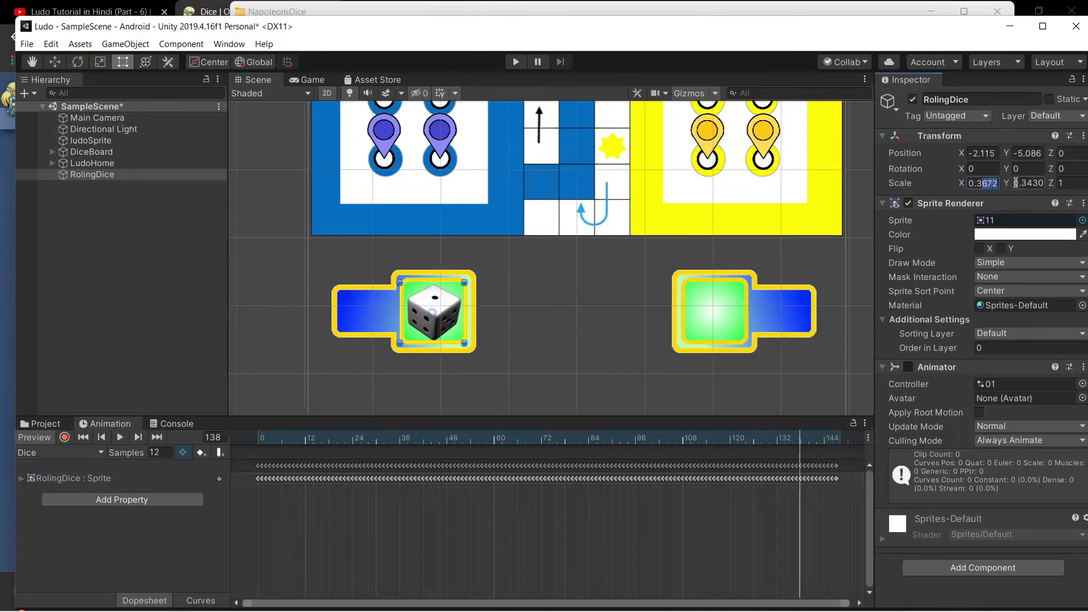
text(5)
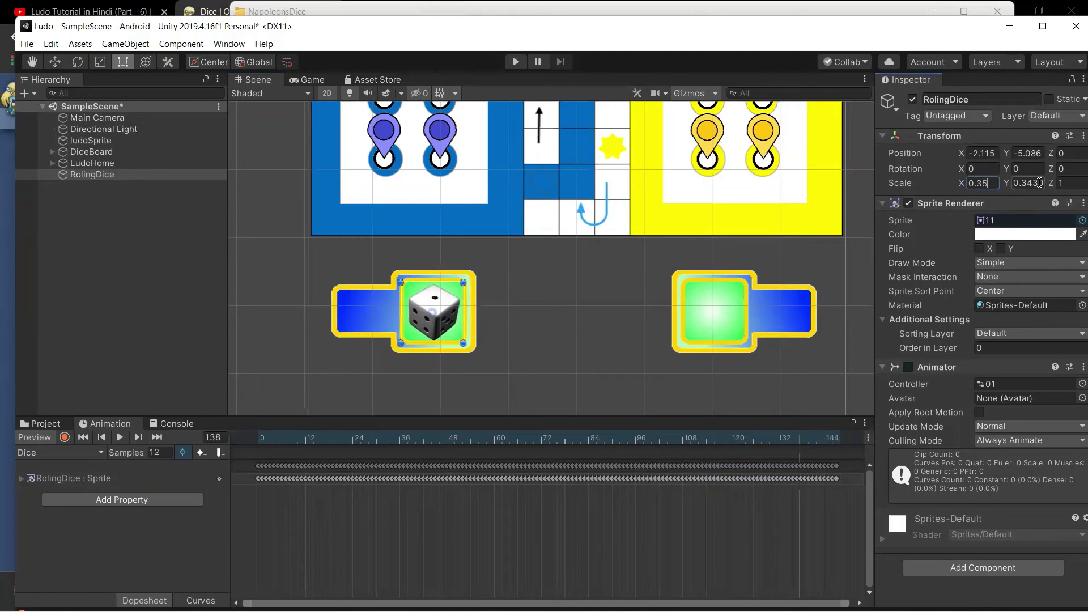
click(1030, 182)
double_click(1018, 183)
key(shift+End)
text(5)
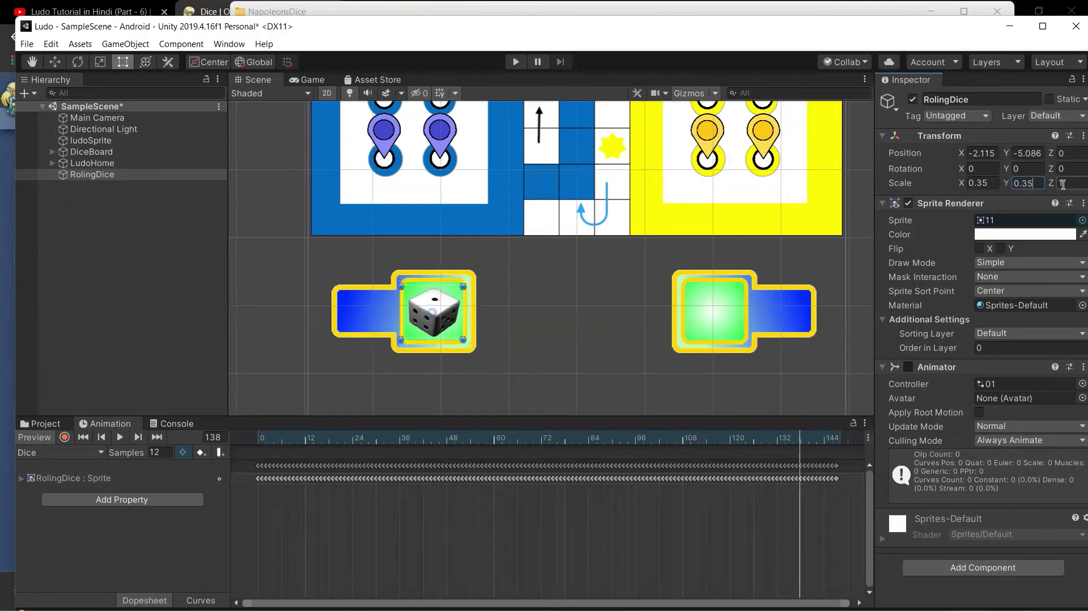
key(BackSpace)
text(6)
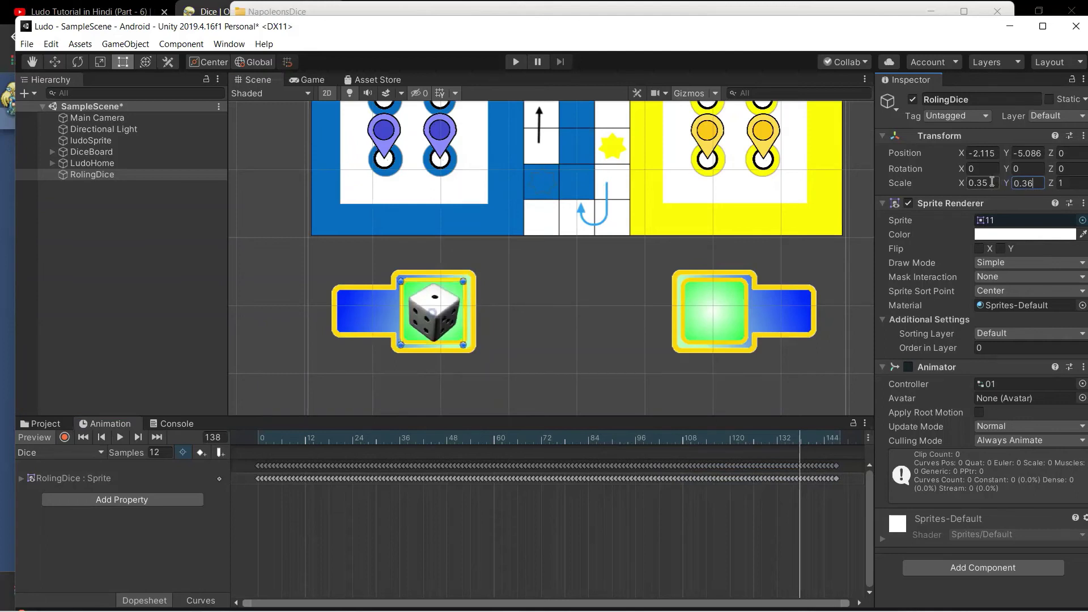
click(991, 182)
key(BackSpace)
Step: Finish the 0.36 horizontal scale, deselect, and preview the dice rolling animation
text(6)
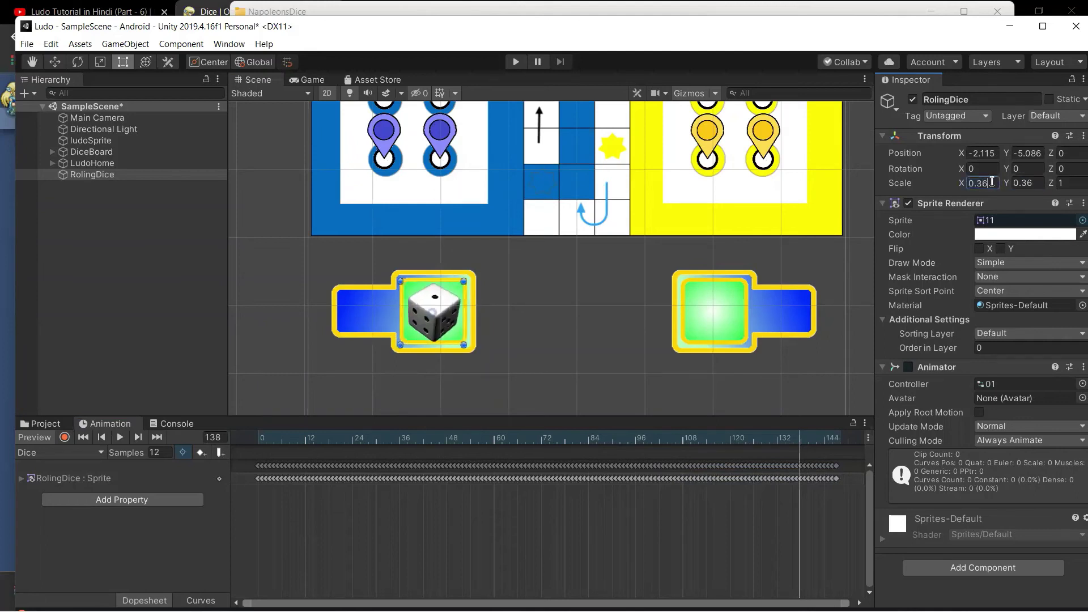
click(574, 325)
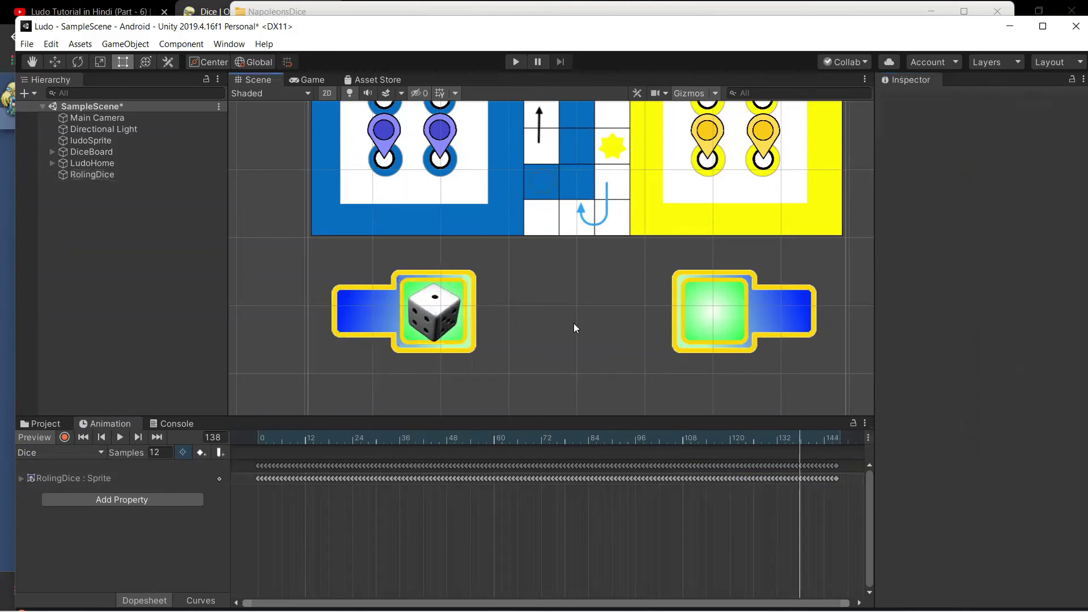
click(118, 439)
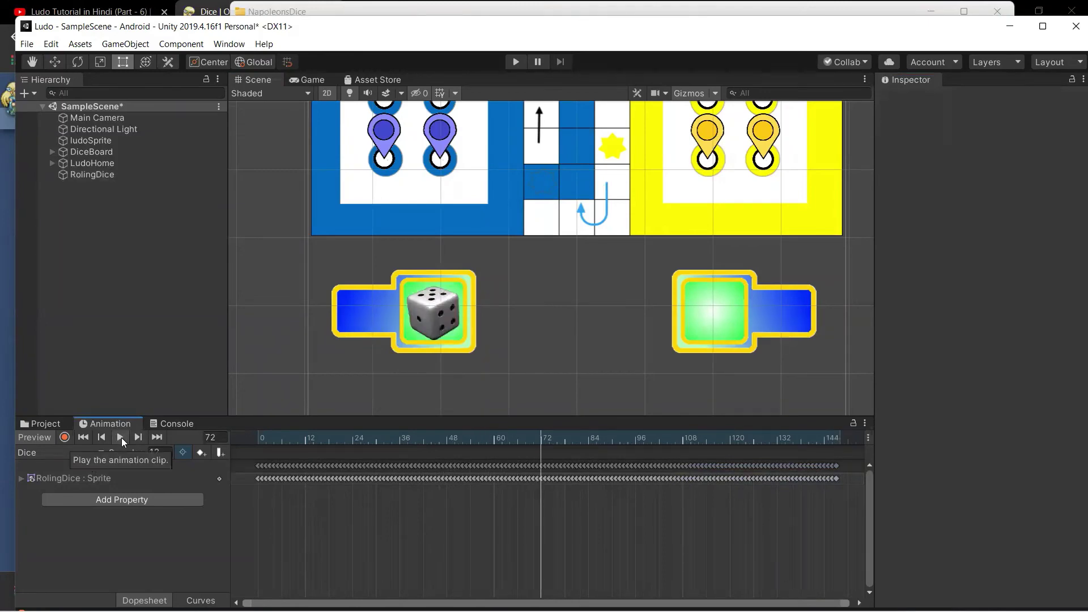
Step: Open the texture/players folder, save the scene, and expand and select DiceBoard
click(44, 428)
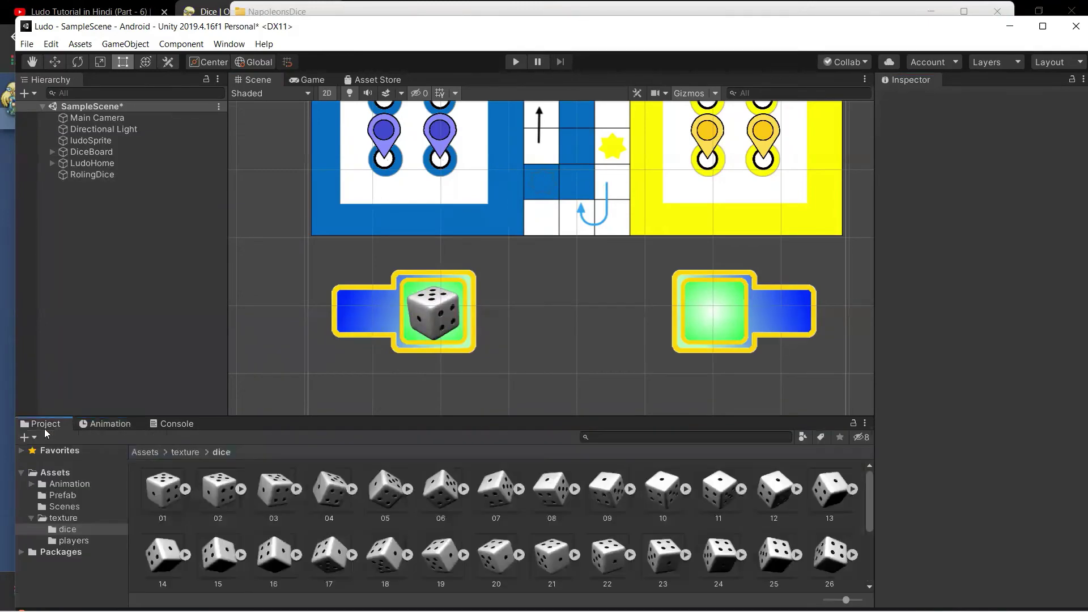
click(63, 541)
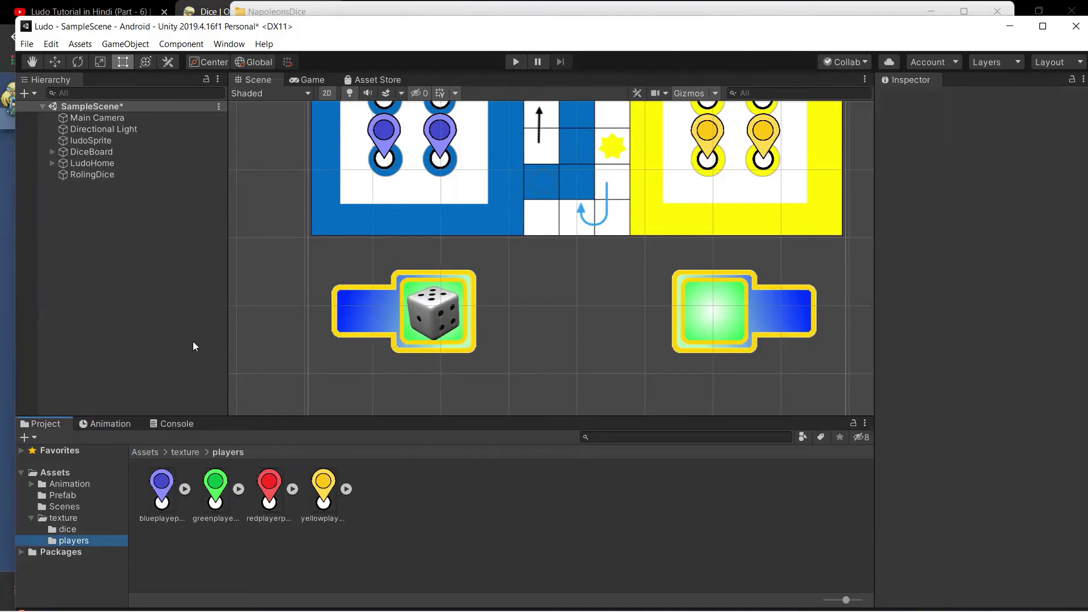
key(ctrl+s)
click(52, 152)
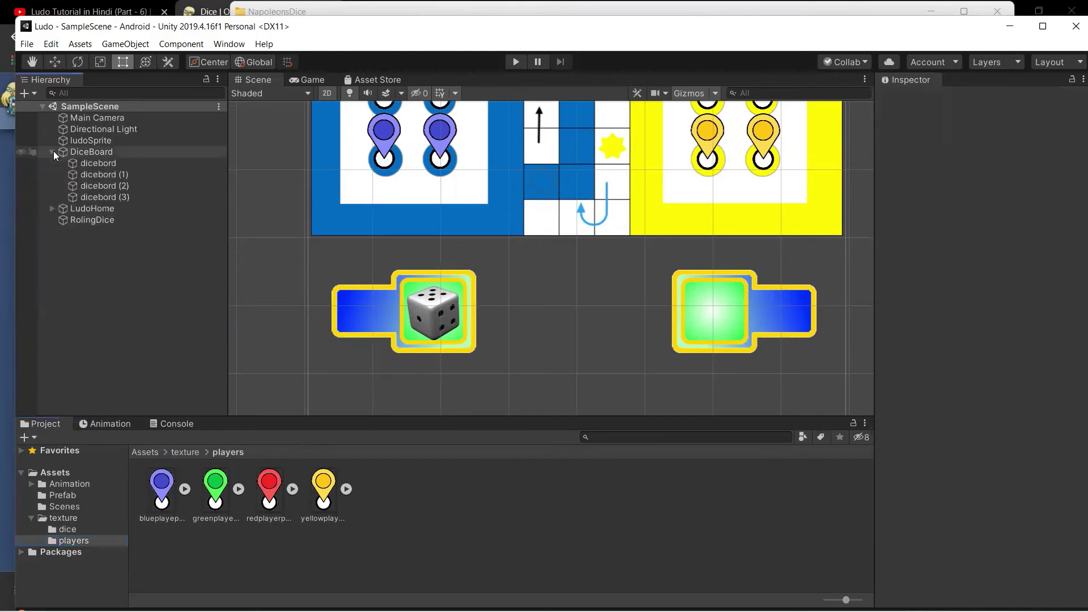
click(93, 155)
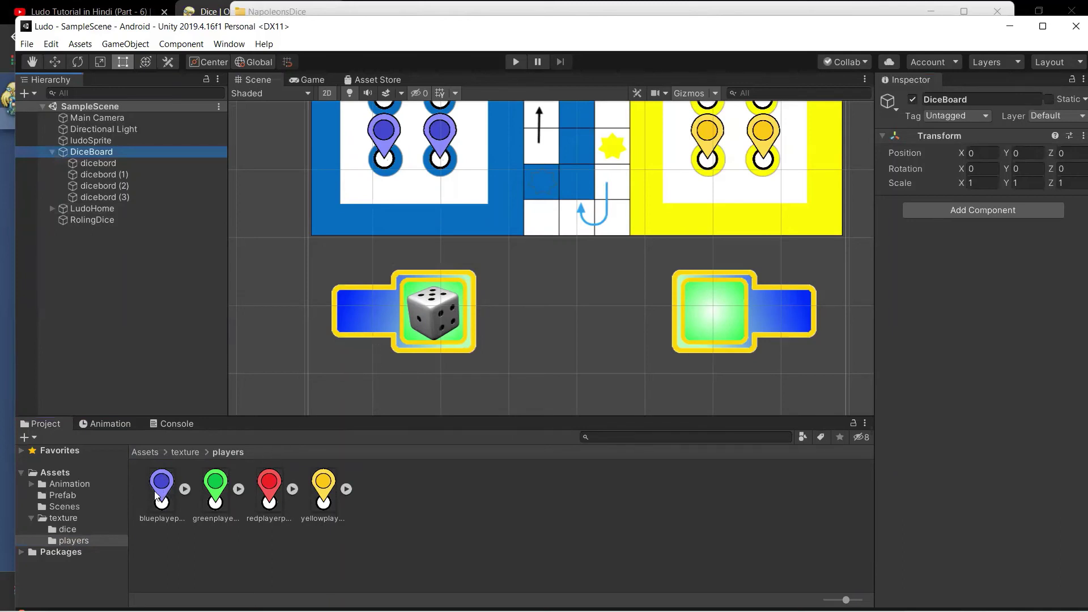
Step: Add the blue player piece sprite as a child of DiceBoard
drag(156, 495, 90, 150)
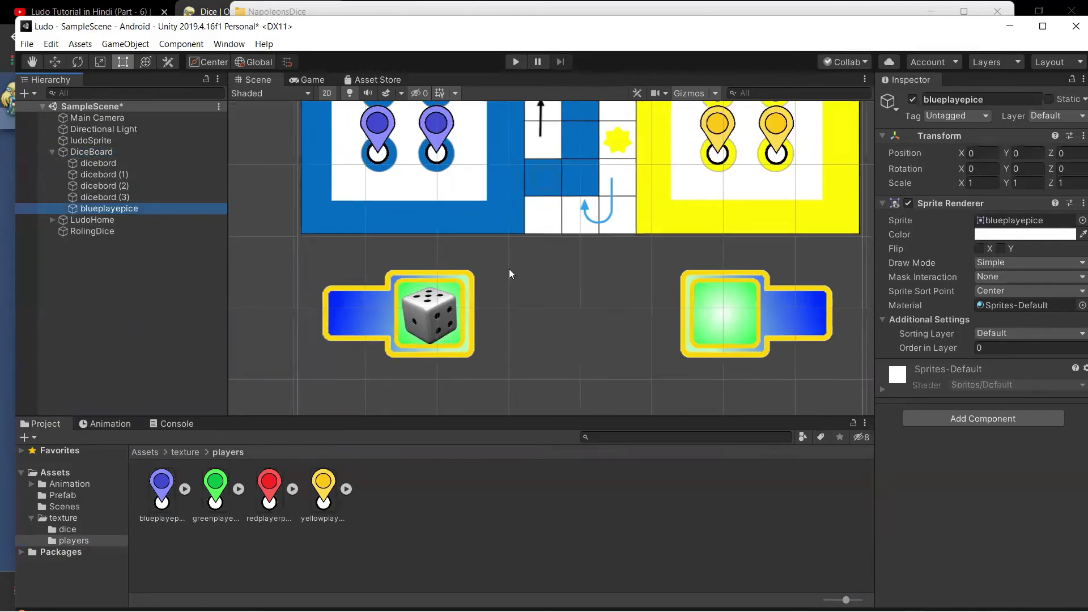
scroll(509, 268, up, 2)
scroll(509, 269, down, 5)
scroll(509, 268, down, 1)
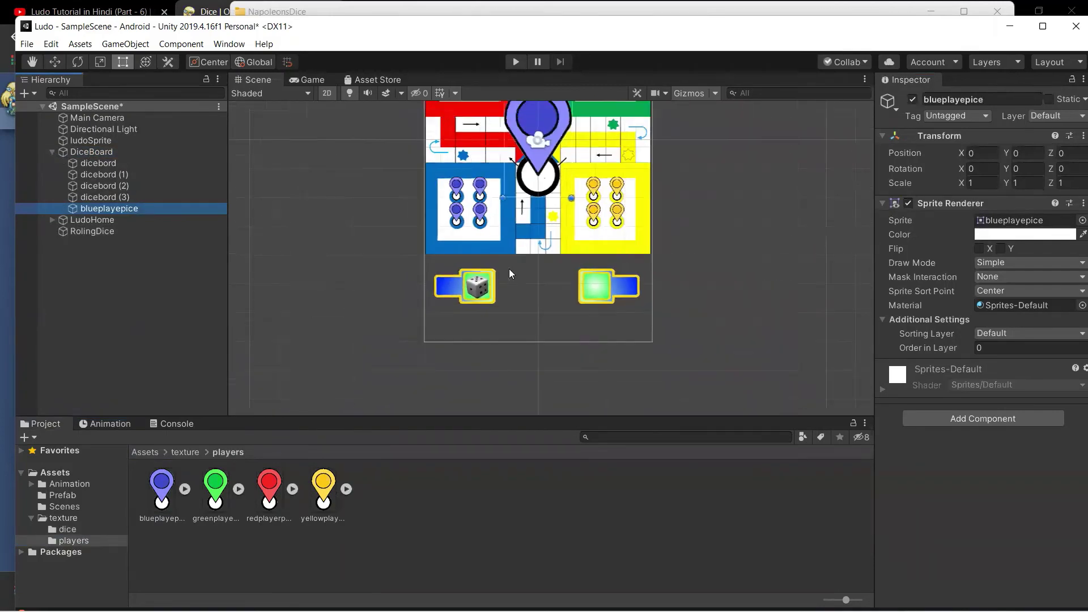
scroll(509, 269, down, 1)
scroll(509, 269, down, 1)
scroll(509, 268, down, 1)
scroll(509, 268, up, 1)
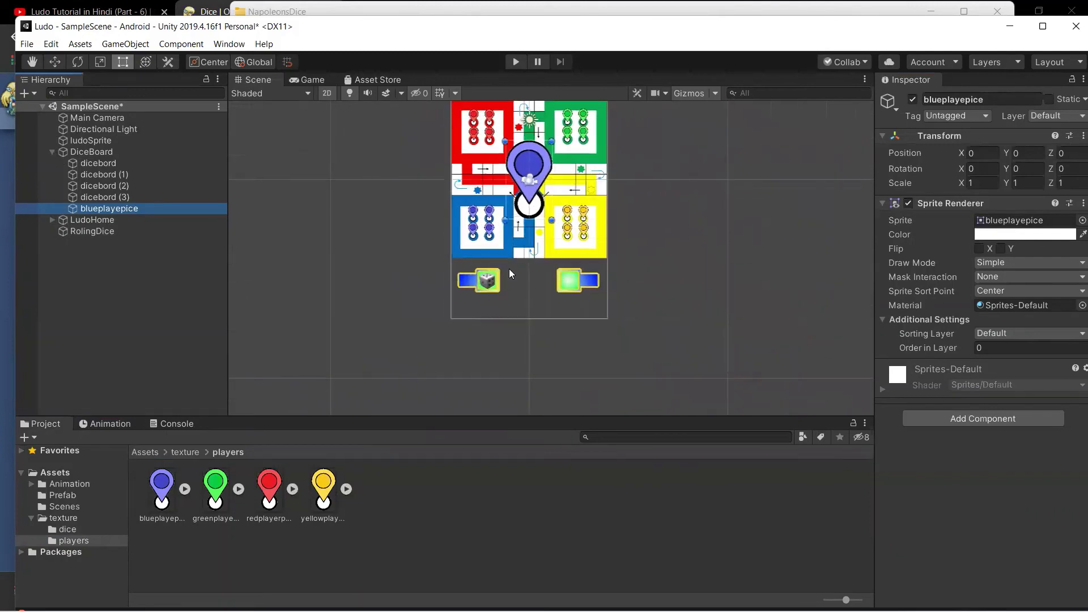
scroll(531, 254, down, 2)
scroll(532, 254, up, 3)
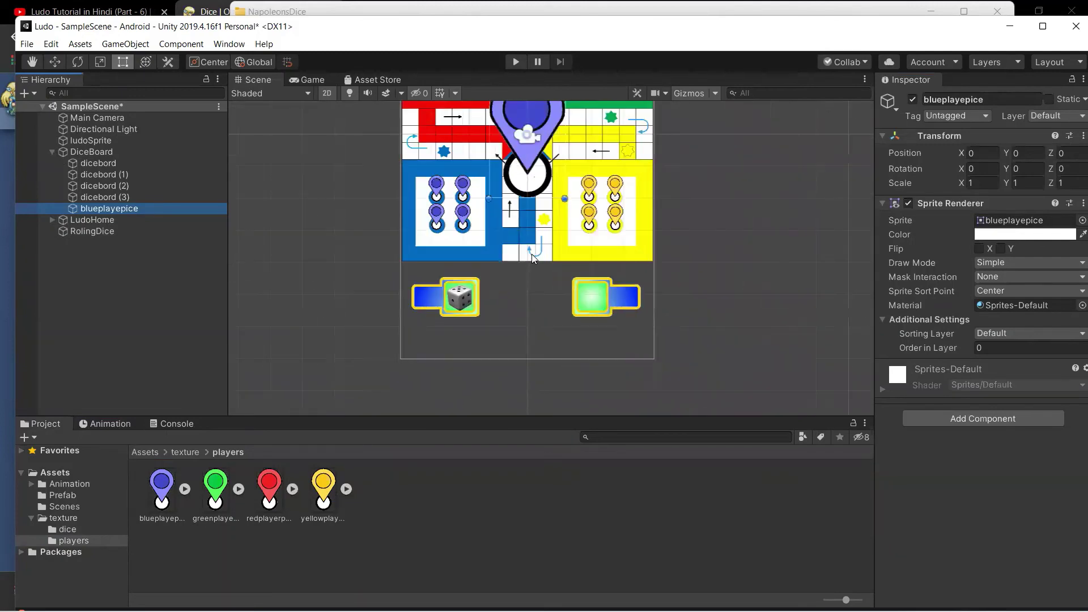
click(681, 233)
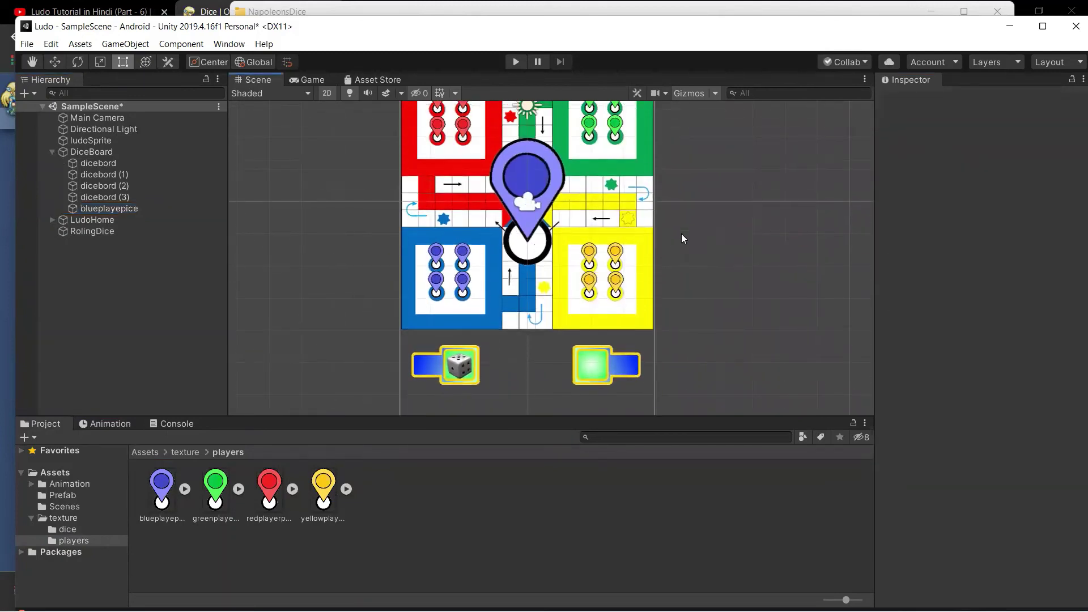
Step: Move the blue piece below the board beside the left dice board
click(55, 62)
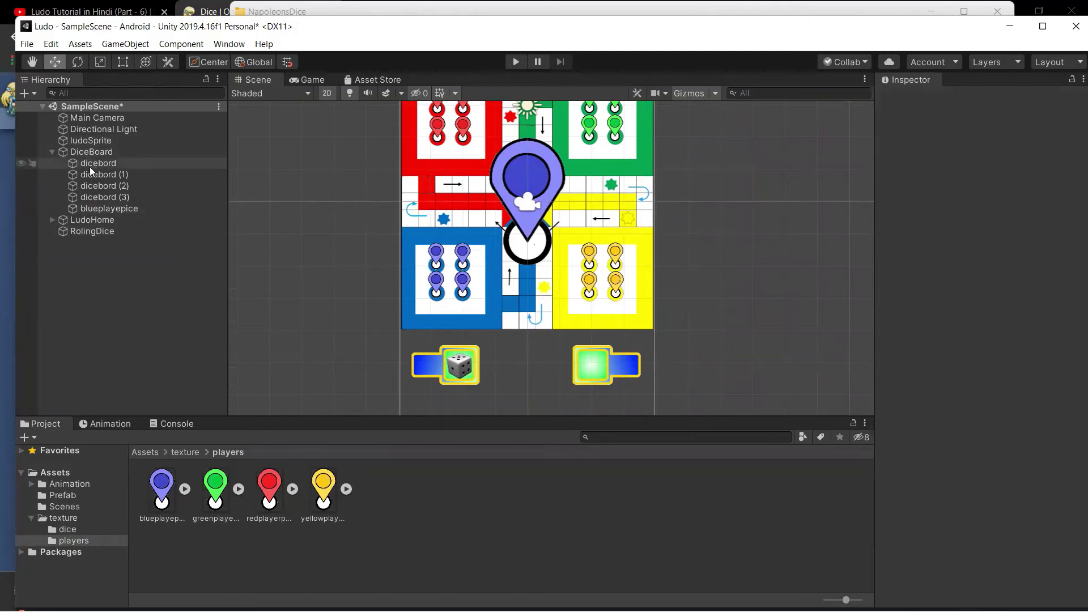
click(97, 209)
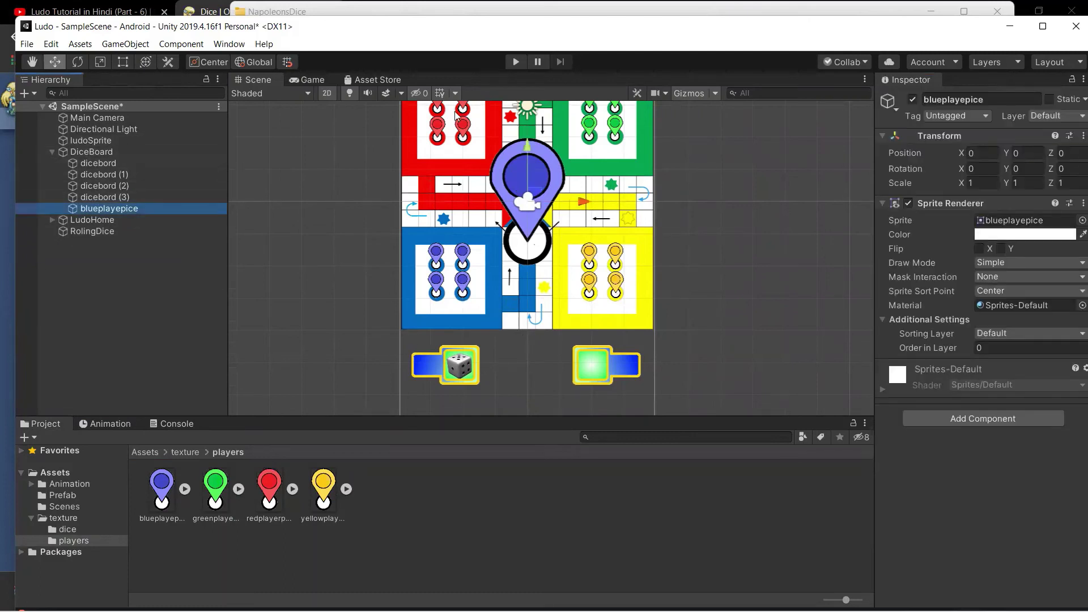
drag(527, 146, 500, 261)
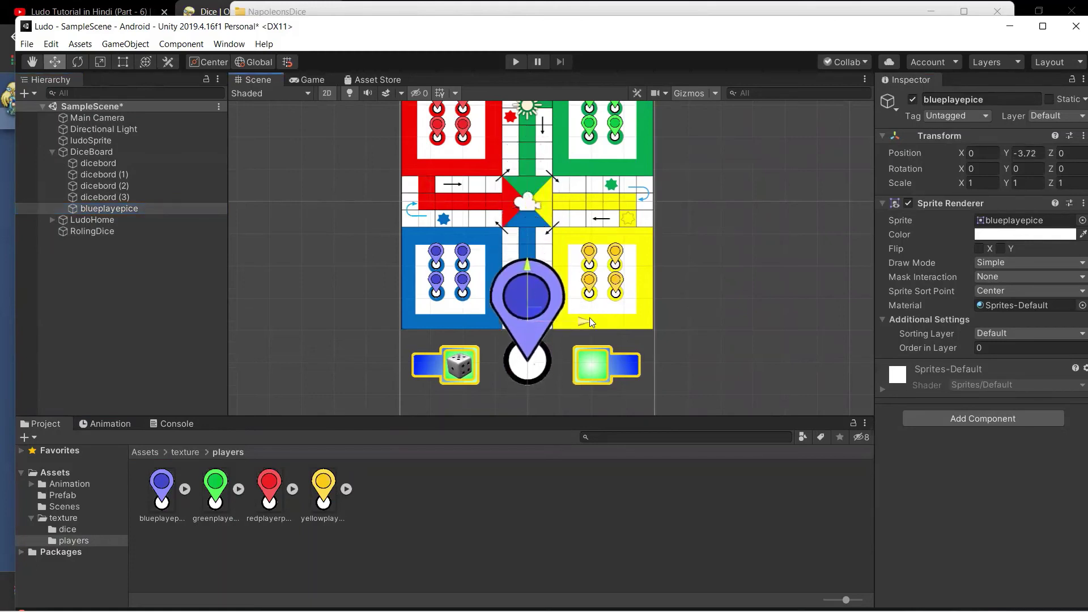
drag(590, 317, 481, 316)
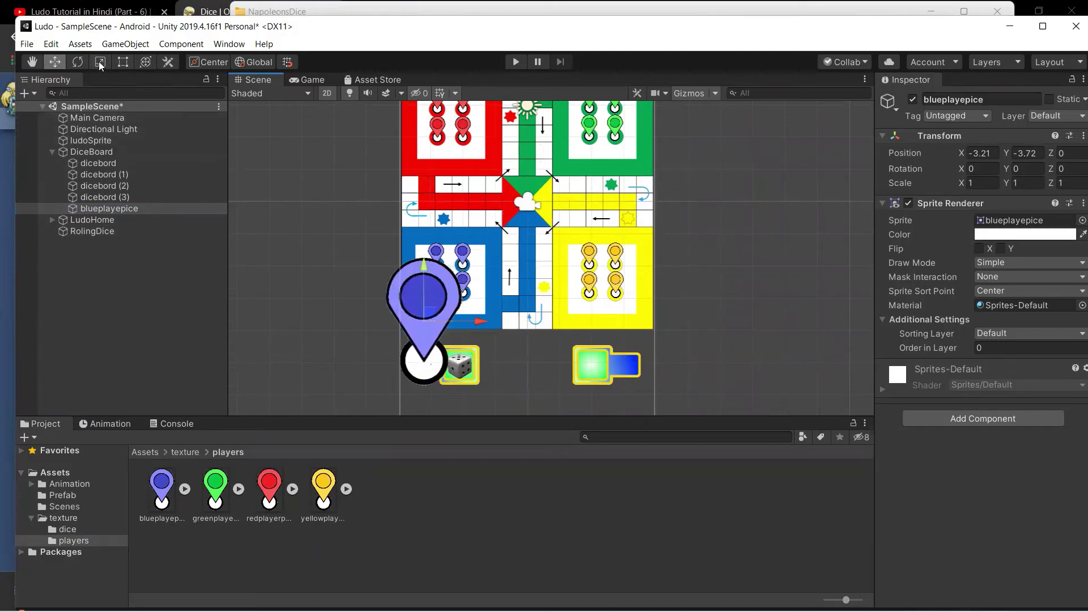
Step: Shrink the blue piece with the Rect Tool to about 0.37 by 0.32 scale
click(122, 62)
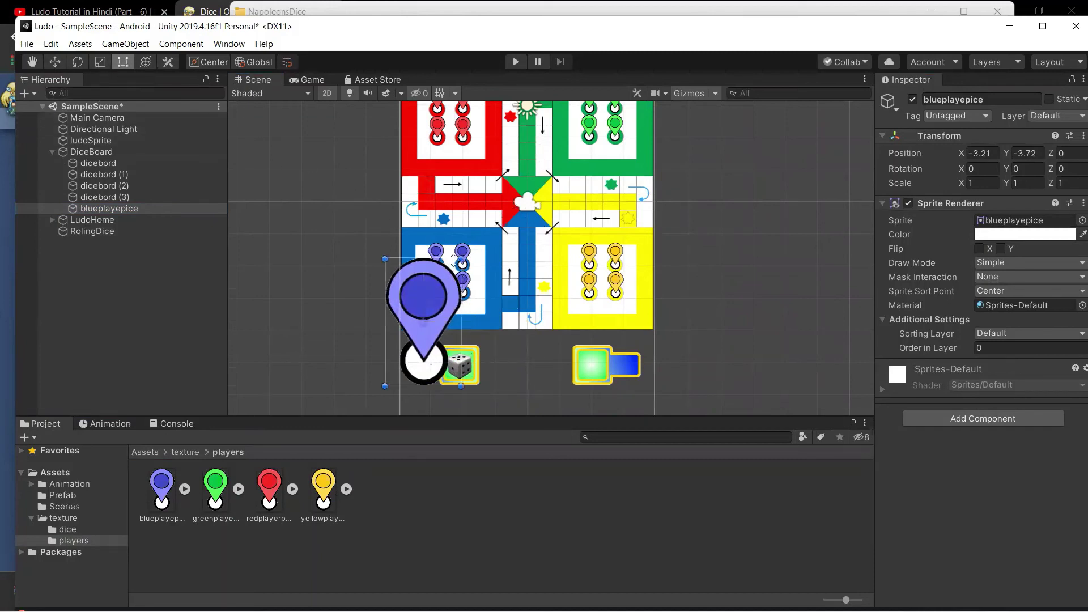
mouse_move(462, 259)
mouse_down()
mouse_move(421, 339)
mouse_move(441, 336)
mouse_up()
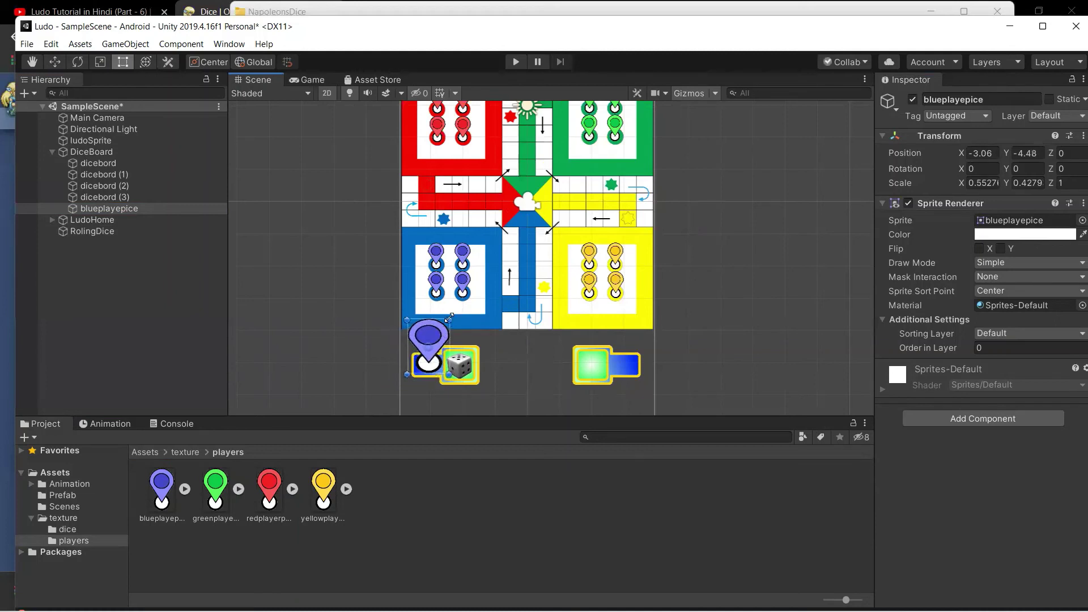
drag(449, 320, 443, 327)
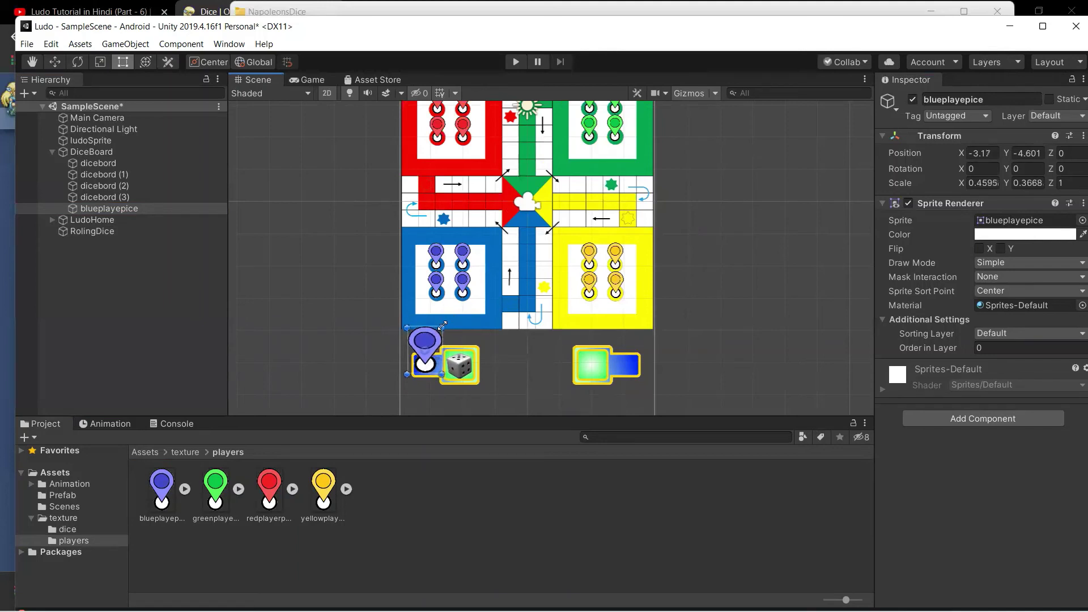
drag(443, 327, 437, 329)
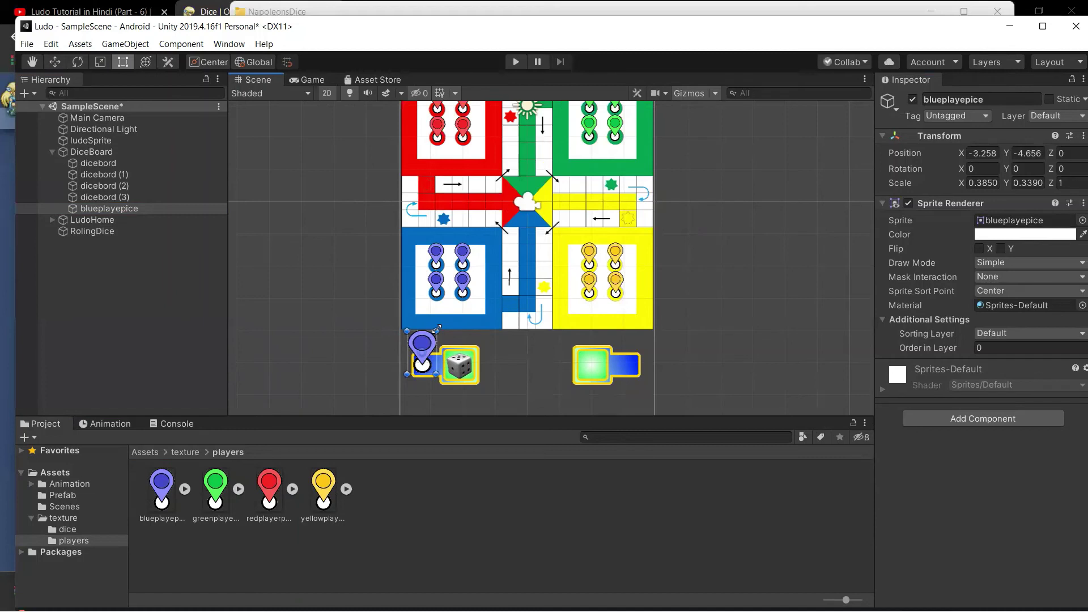
drag(437, 329, 435, 331)
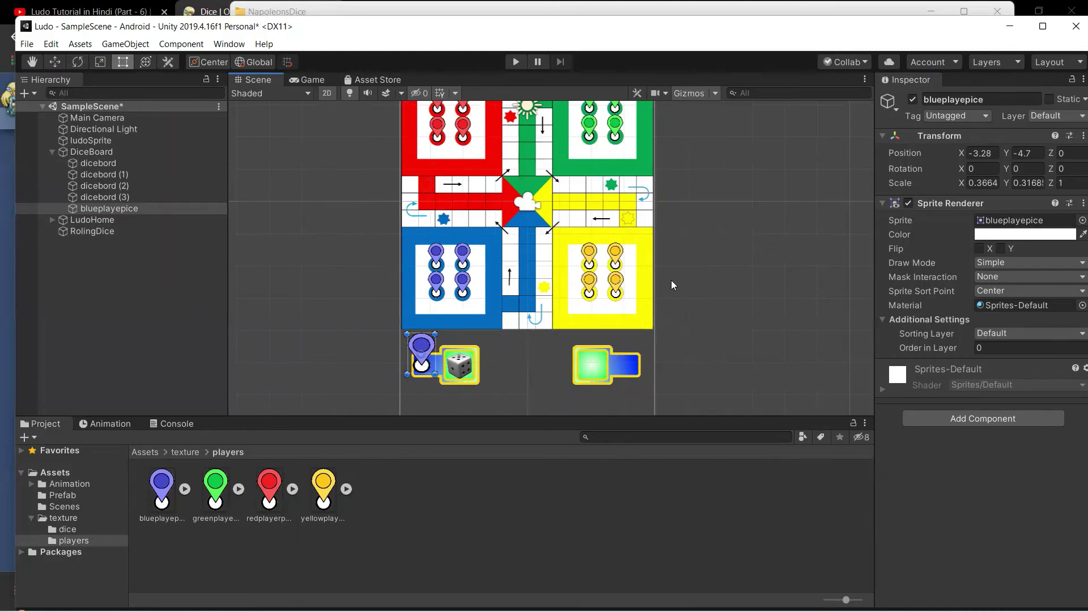
Step: Enter smaller horizontal and vertical scale values for the blue player piece
click(982, 184)
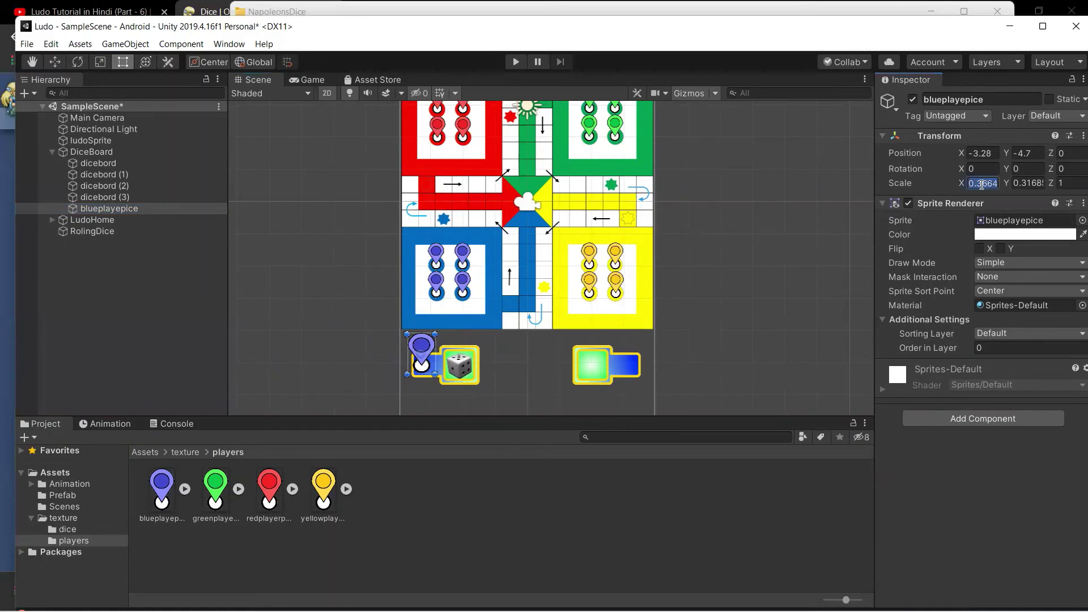
double_click(982, 184)
text(34)
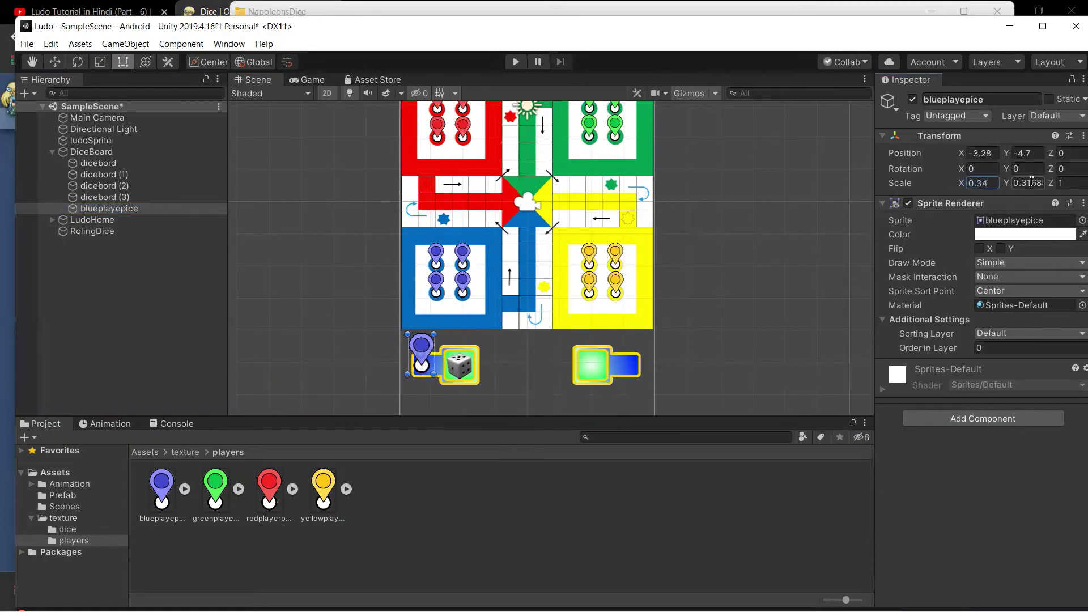
click(1028, 184)
drag(1027, 184, 1044, 183)
text(4)
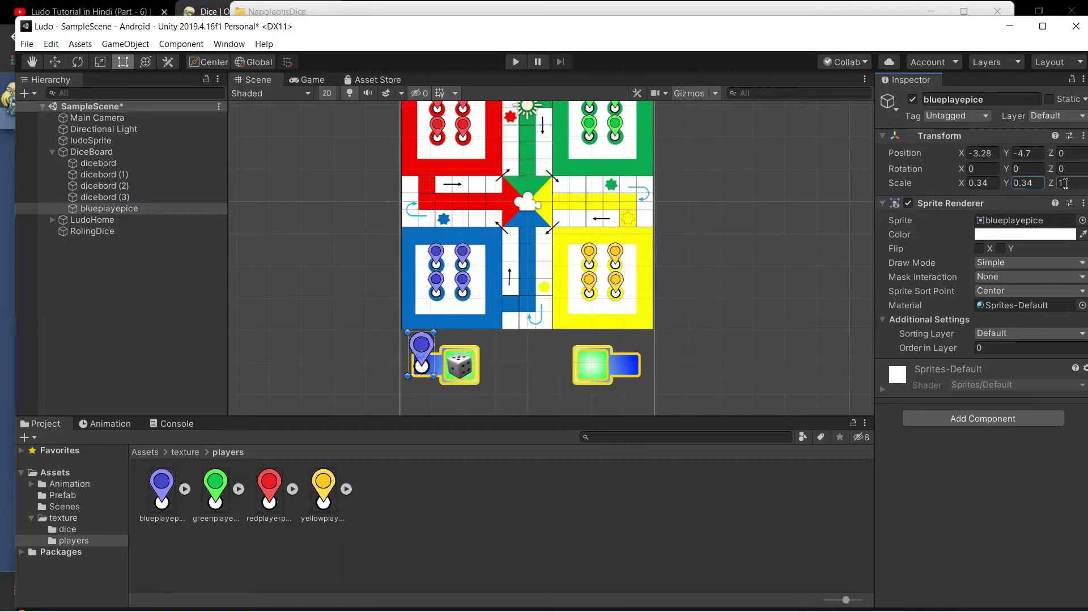
Step: Nudge the blue piece up and to the right on the blue dice board
click(761, 386)
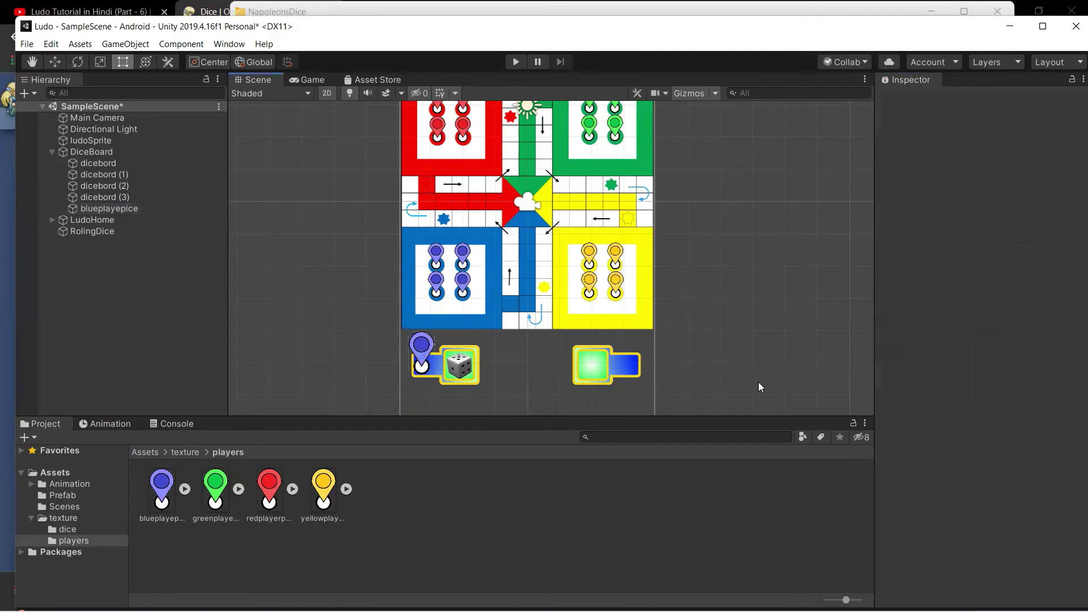
click(417, 340)
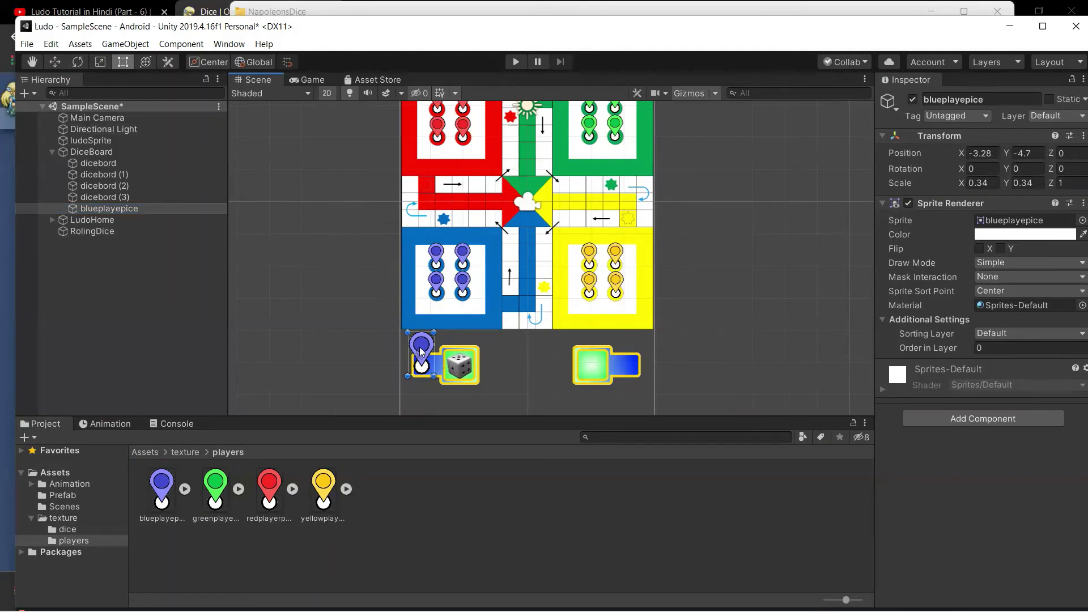
drag(423, 348, 429, 347)
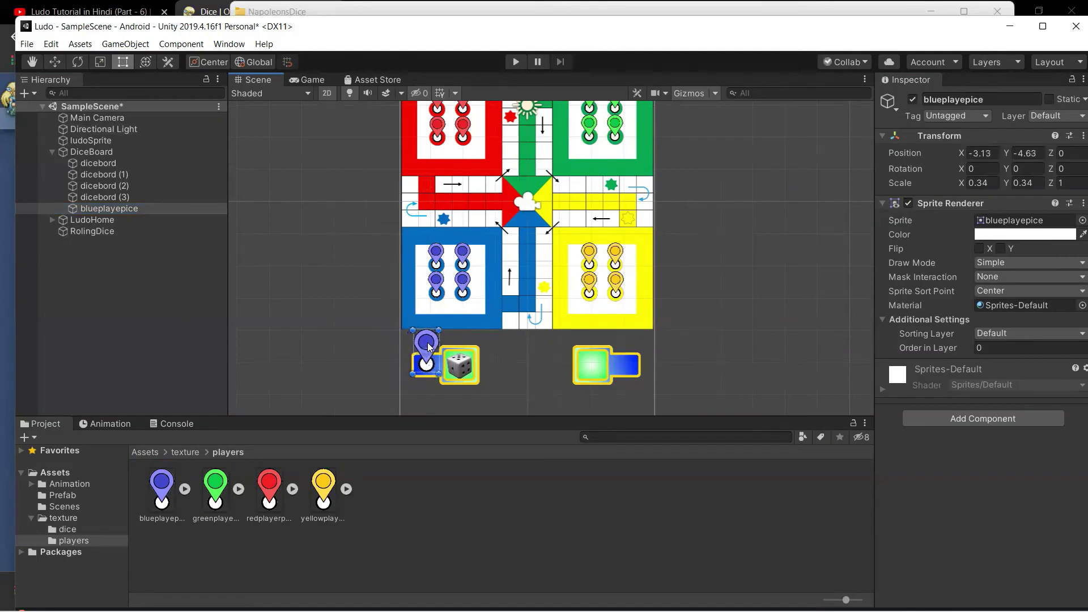
scroll(474, 354, up, 1)
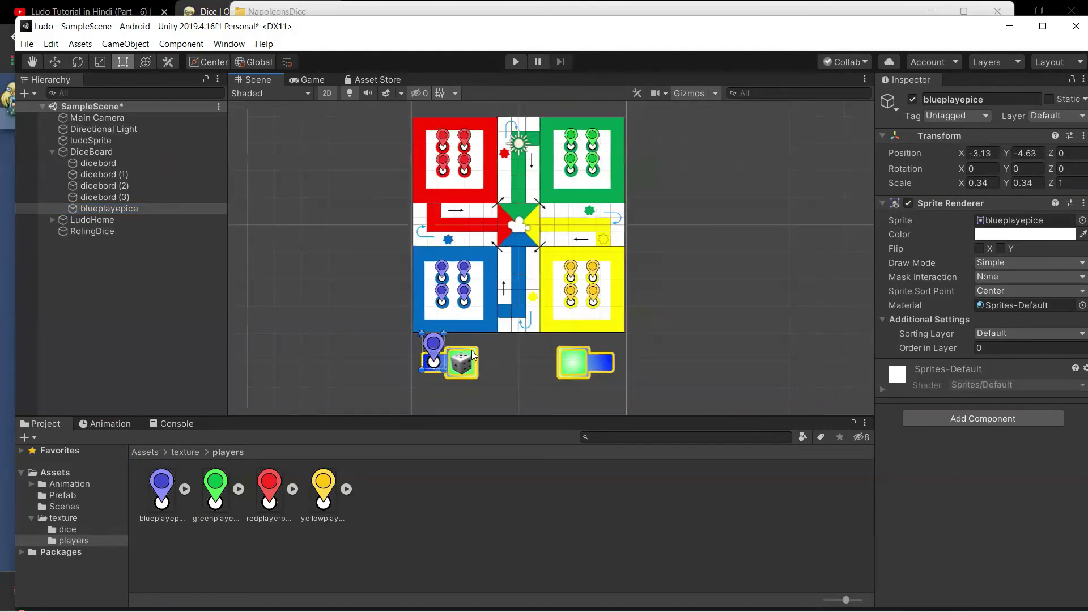
scroll(473, 353, up, 2)
scroll(474, 353, up, 2)
scroll(474, 353, up, 2)
scroll(471, 350, up, 1)
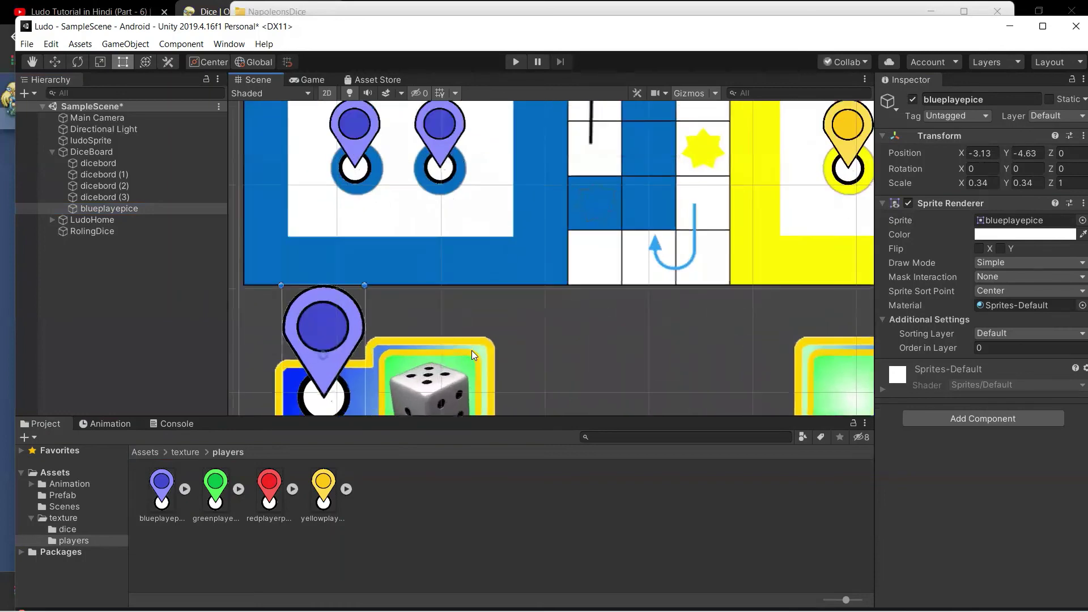
Step: Center the view on the blue dice board, nudge the piece down, and save the scene
click(524, 360)
scroll(525, 360, up, 2)
key(Down)
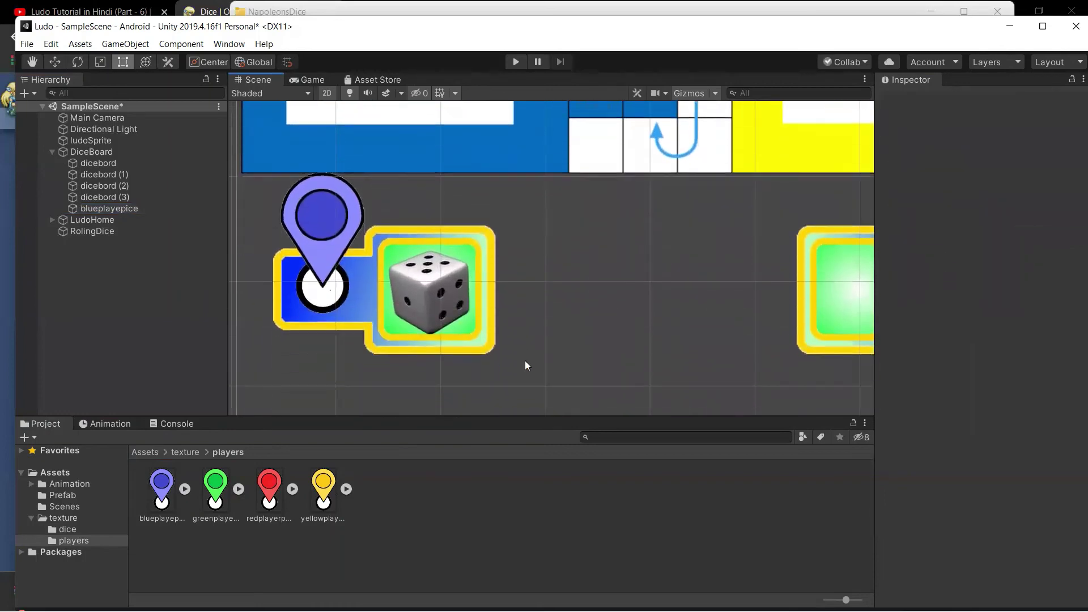
click(313, 214)
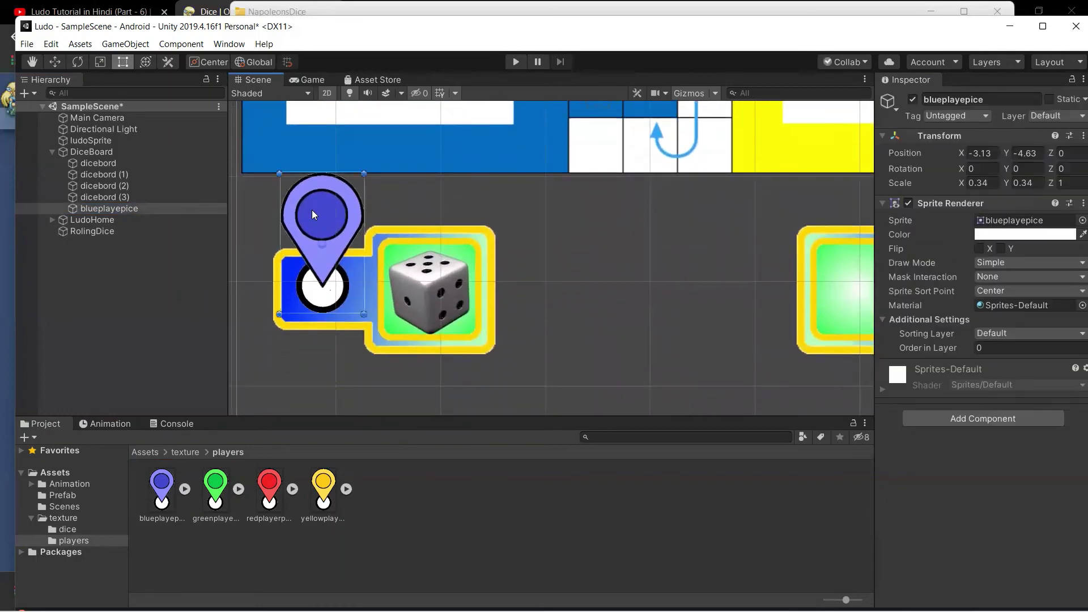
drag(313, 214, 312, 221)
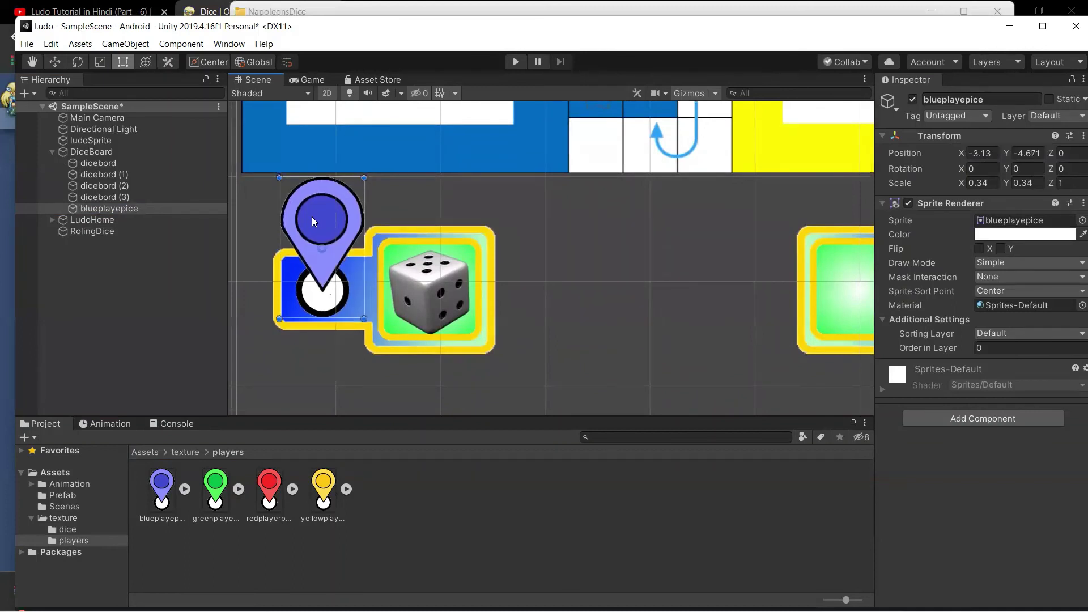
click(639, 273)
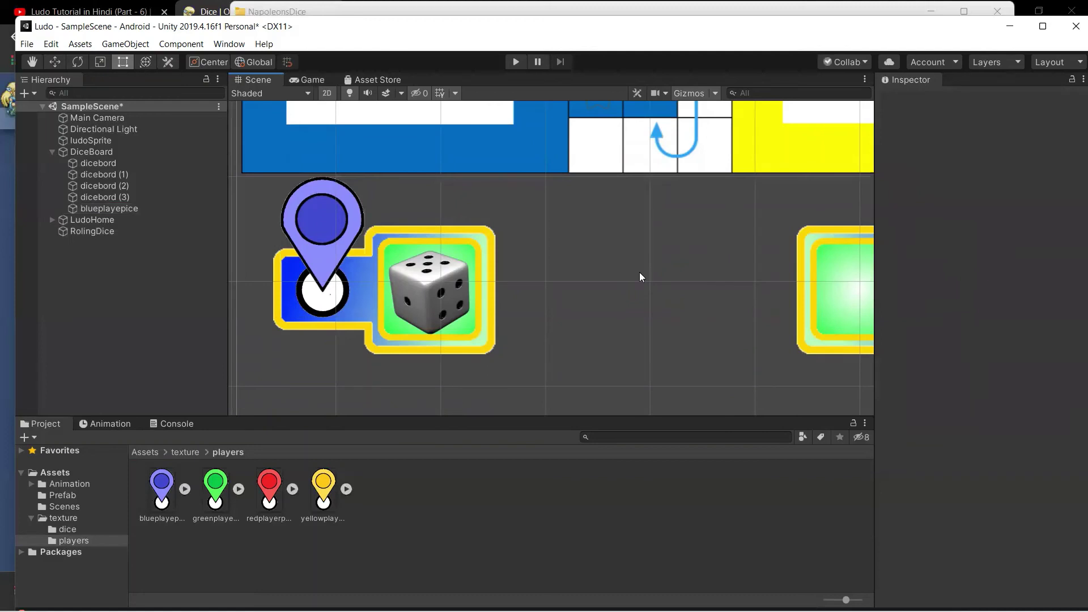
key(ctrl+s)
Step: Set the blue piece's Scale X and Y to an even 0.32
click(309, 219)
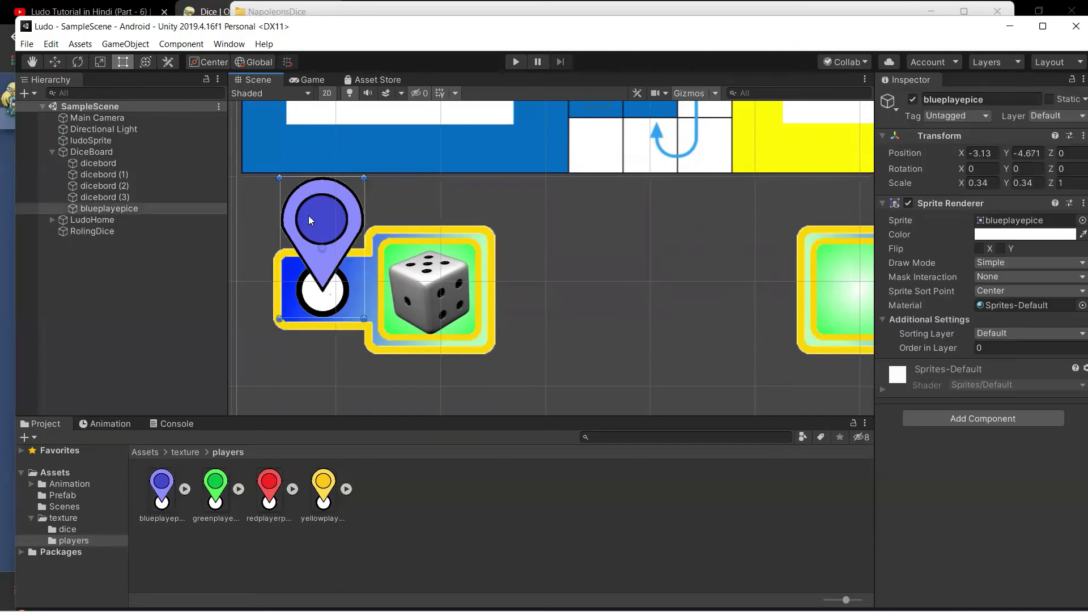
click(1037, 183)
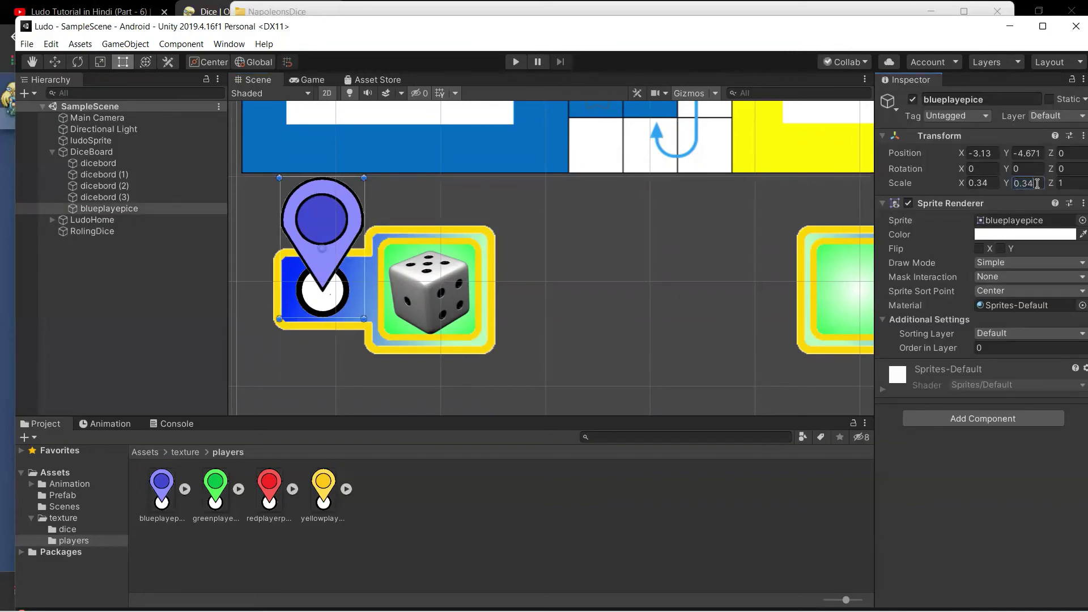
key(BackSpace)
text(3)
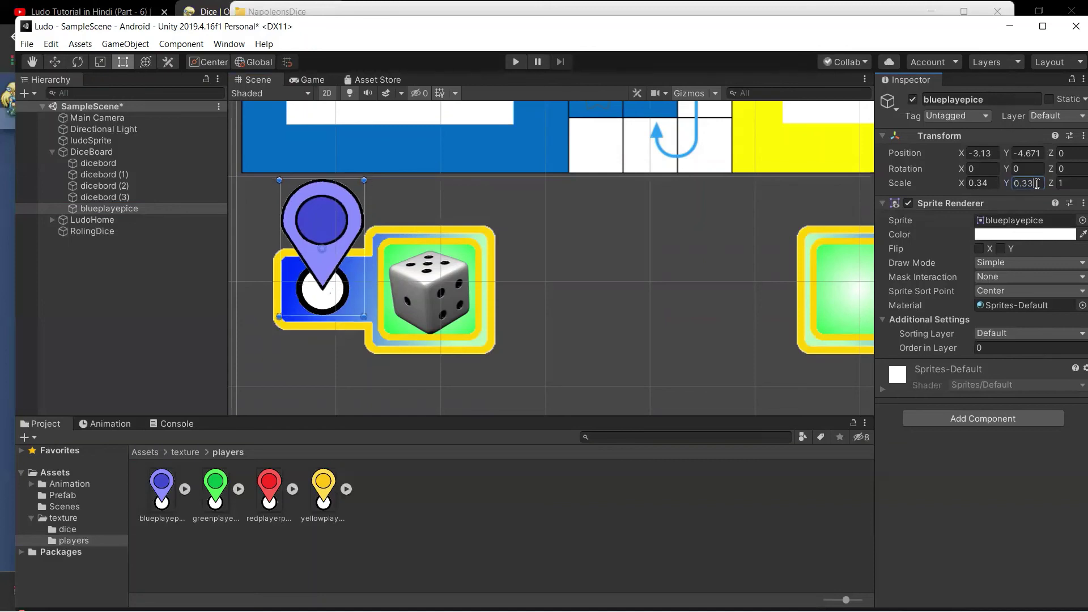
click(993, 185)
key(BackSpace)
text(3)
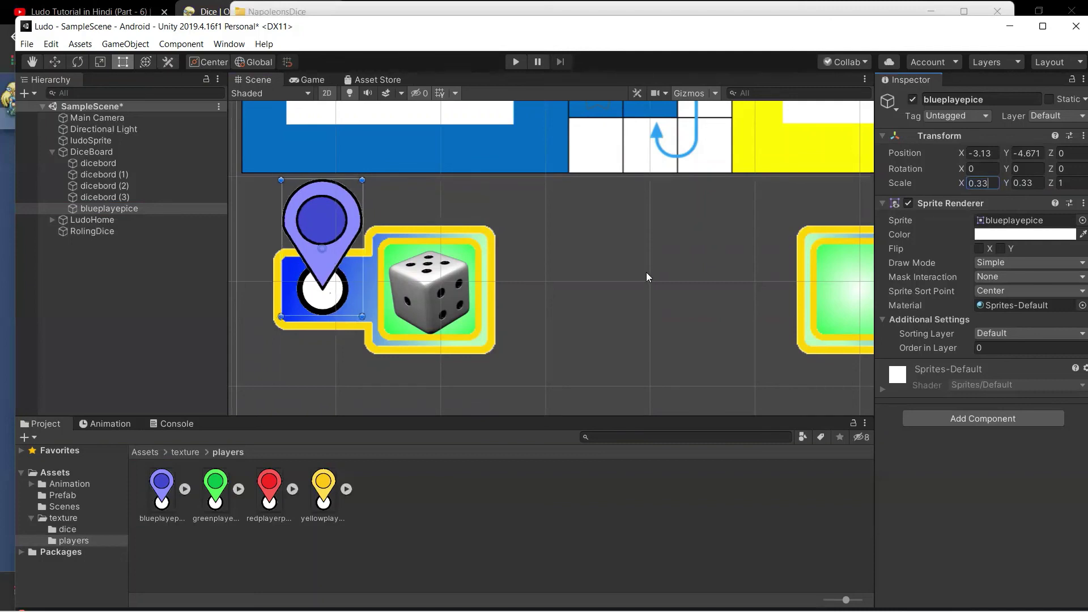
key(BackSpace)
text(2)
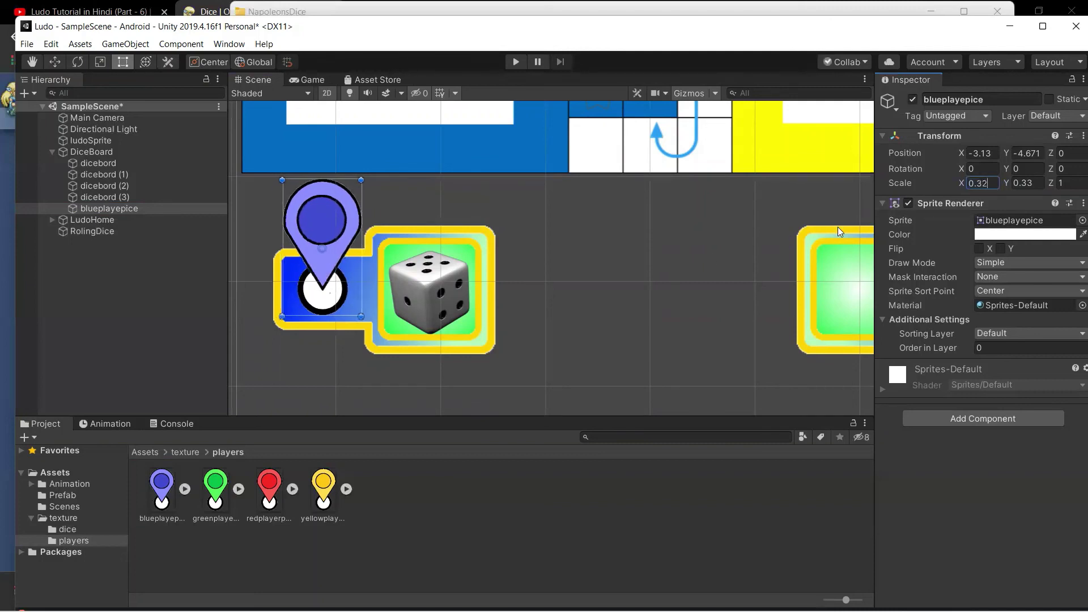
click(1029, 183)
key(BackSpace)
text(2)
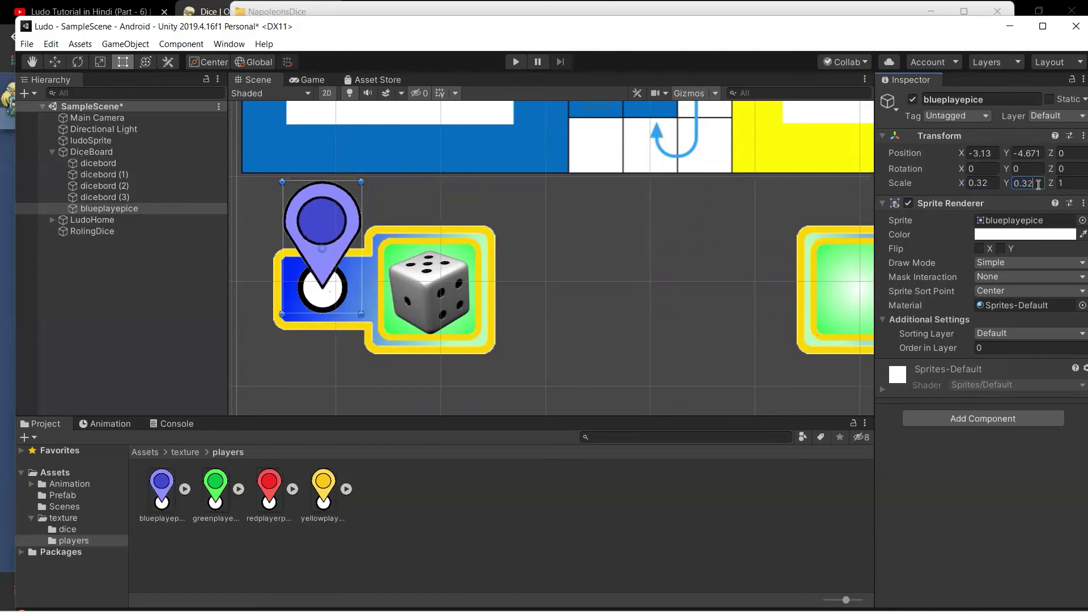
Step: Nudge the blue piece slightly left to X -3.144, Y -4.671 beside the die
click(326, 222)
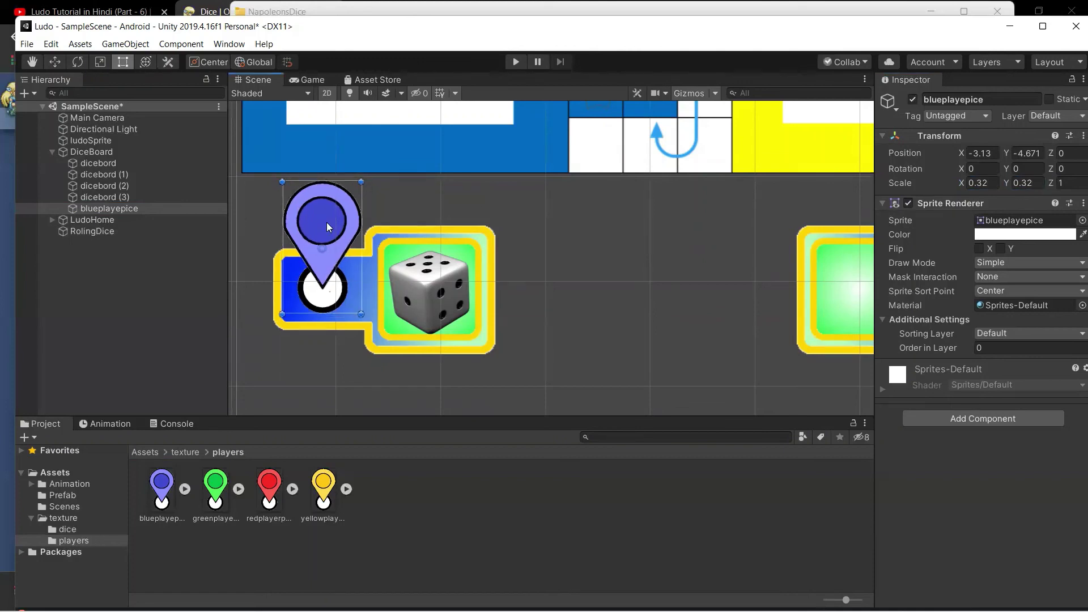
drag(323, 224, 322, 224)
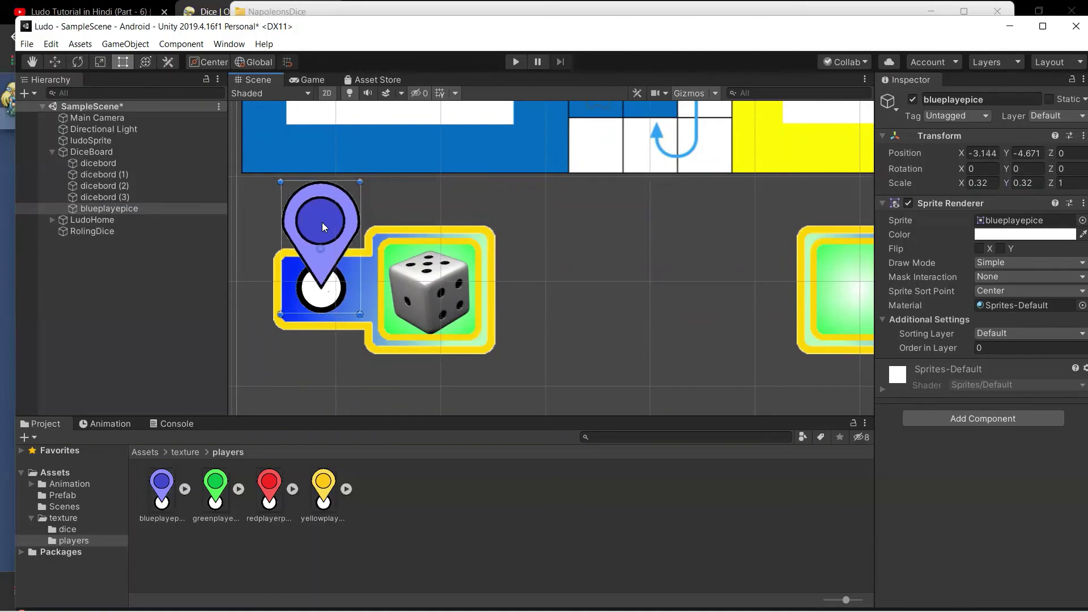
click(576, 269)
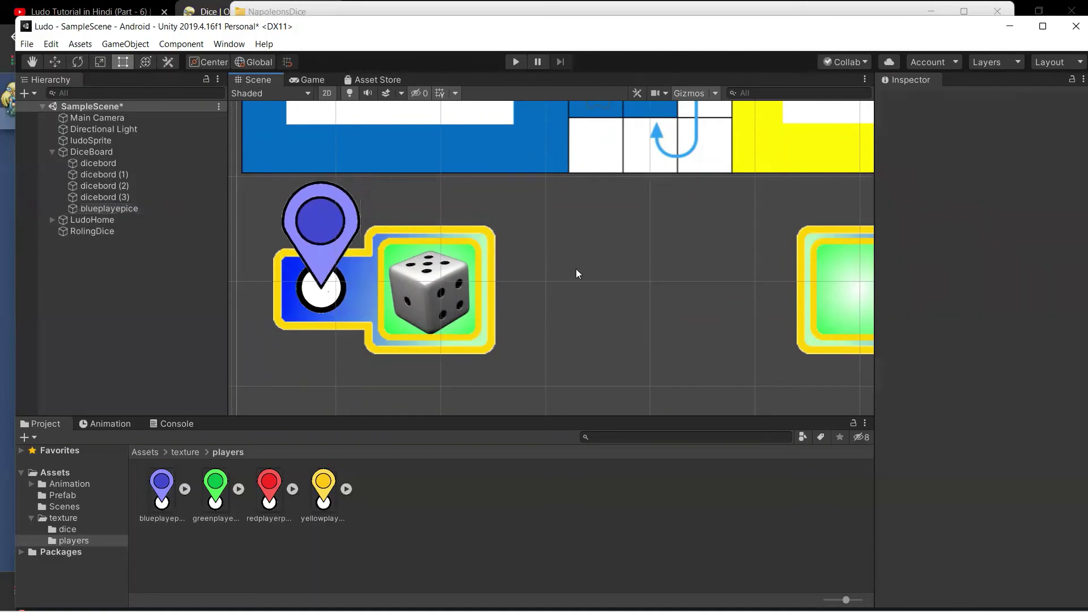
Step: Save the scene and shift the view up to the upper dice boards
key(ctrl+s)
scroll(576, 269, down, 1)
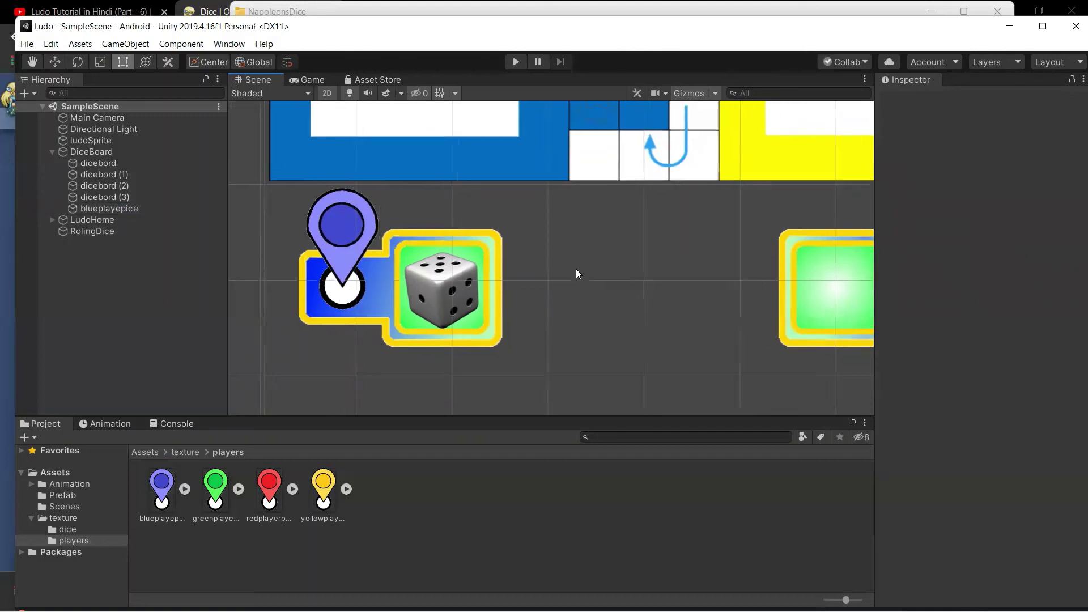
scroll(576, 269, down, 1)
scroll(576, 268, down, 2)
scroll(576, 269, down, 2)
scroll(576, 269, down, 2)
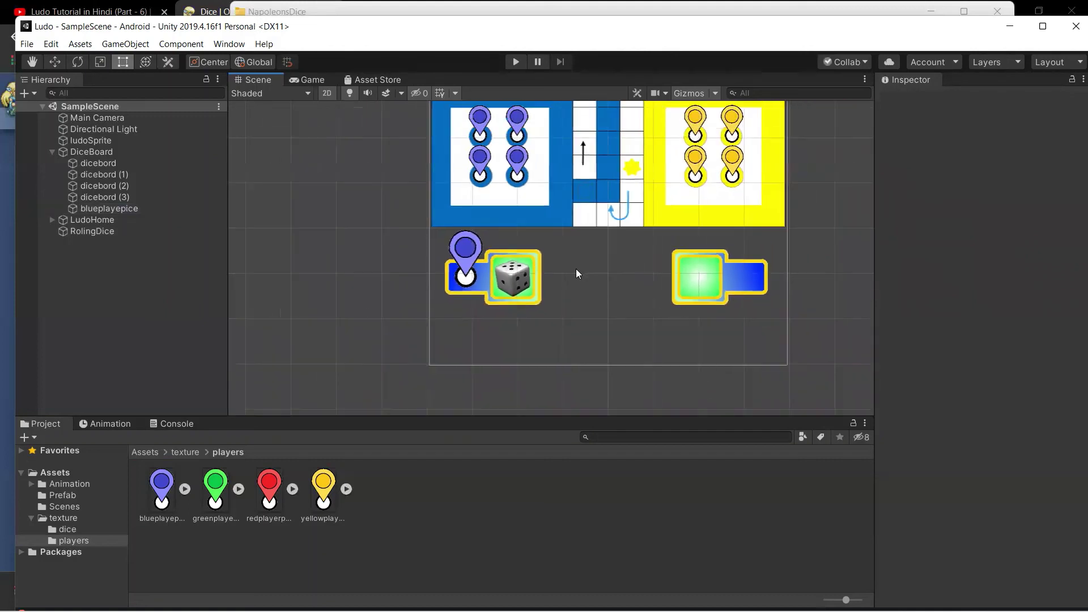
scroll(575, 269, down, 2)
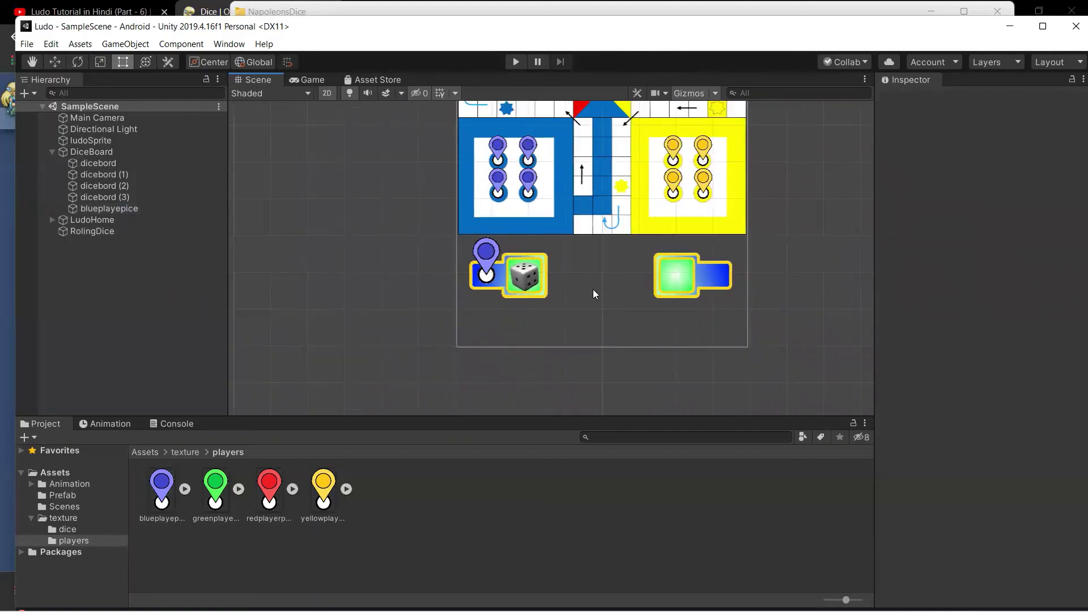
key(Right)
key(Up)
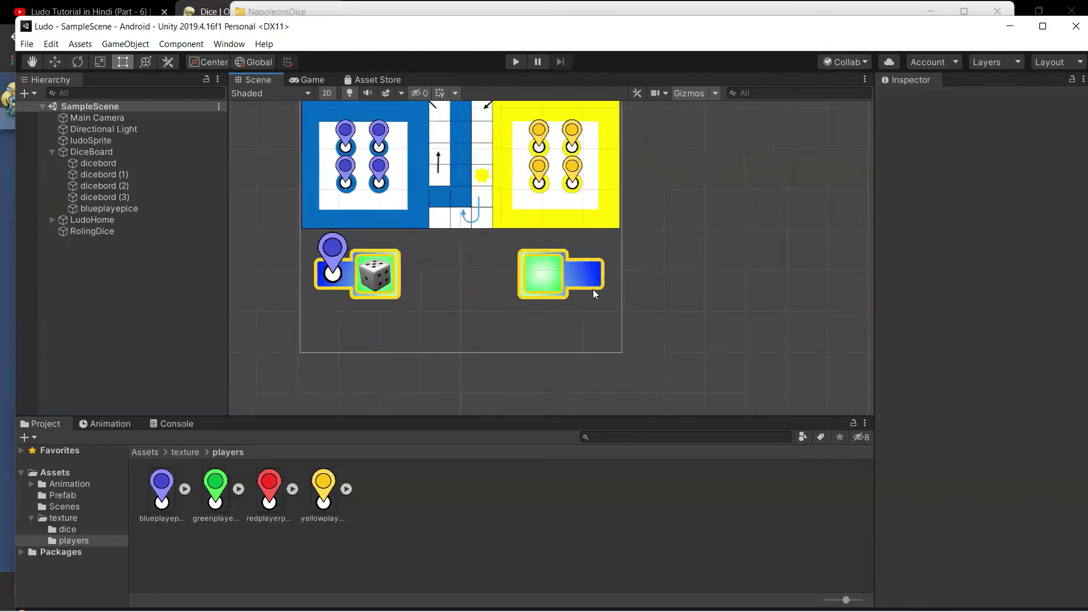
scroll(593, 289, up, 1)
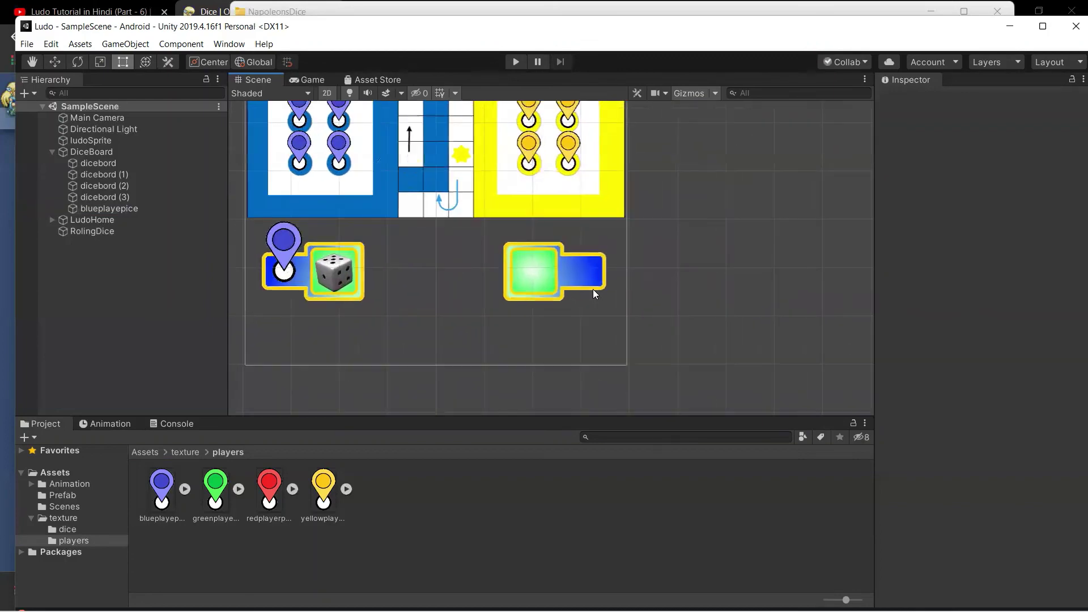
scroll(593, 289, down, 2)
scroll(592, 289, down, 1)
key(Up)
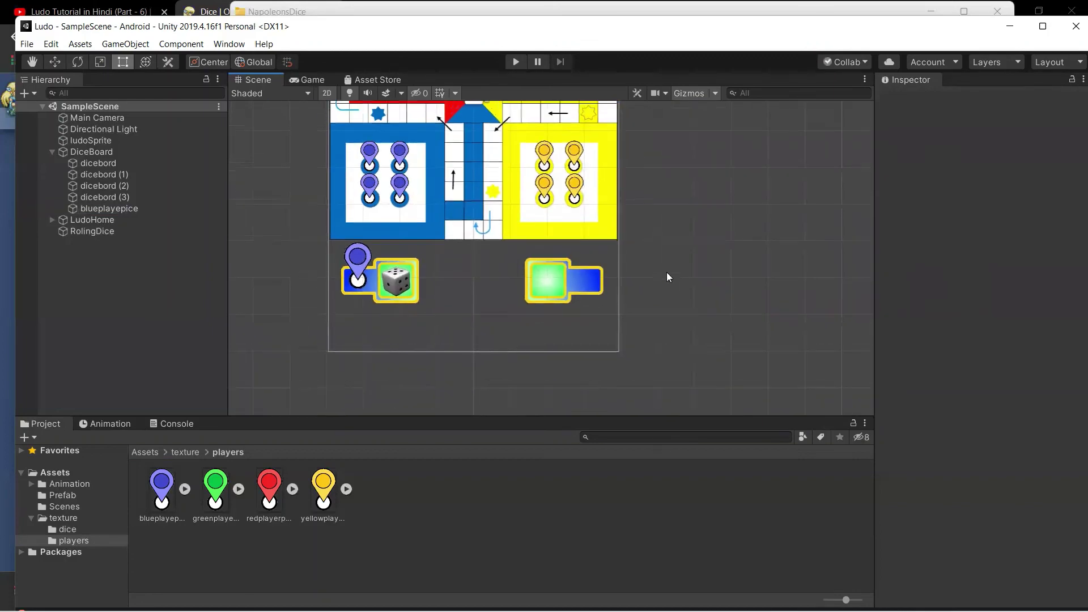
key(Up)
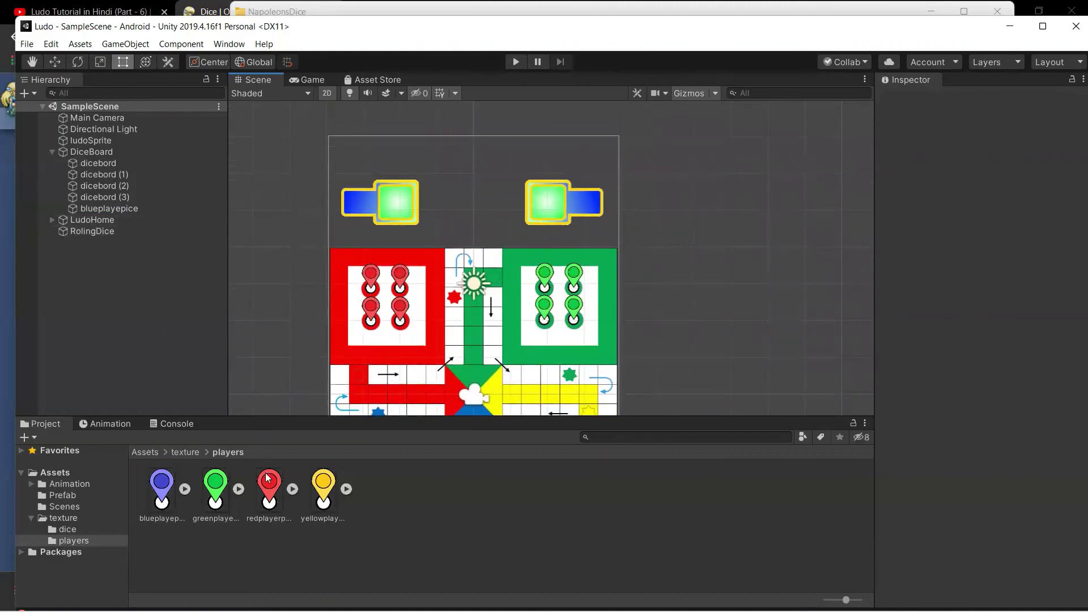
Step: Add the red piece under DiceBoard, scale it to 0.32 by 0.32, and place it on the top-left board
drag(269, 488, 100, 152)
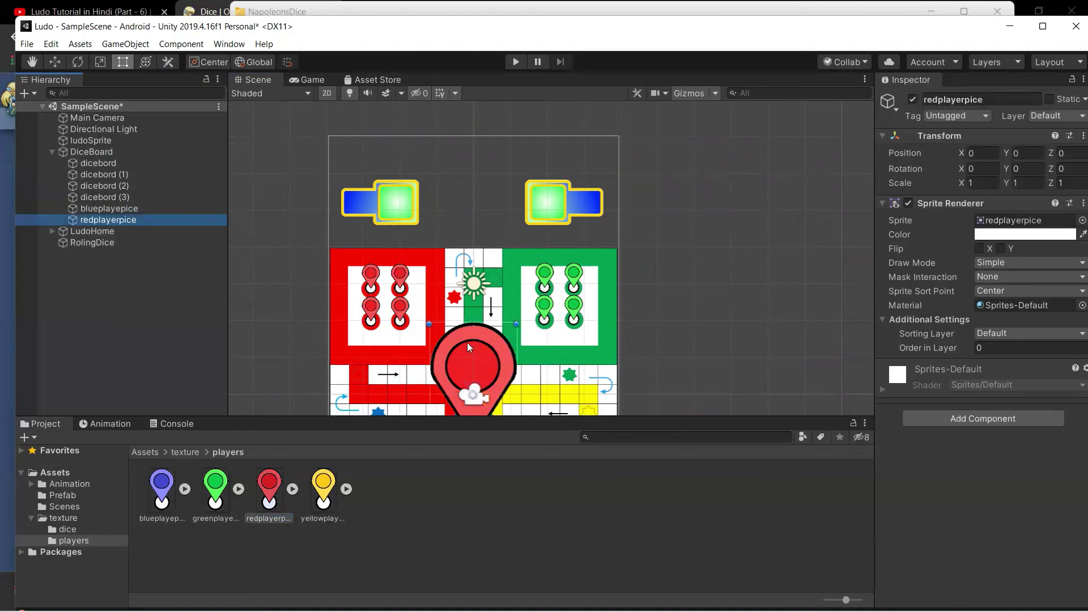
drag(465, 352, 349, 99)
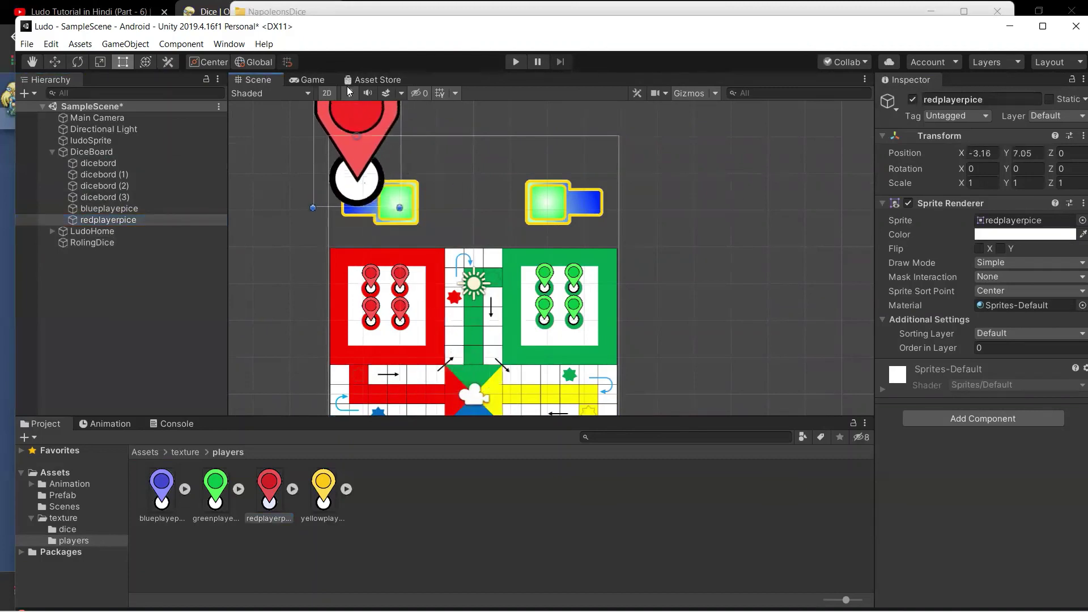
click(978, 179)
text(0.32)
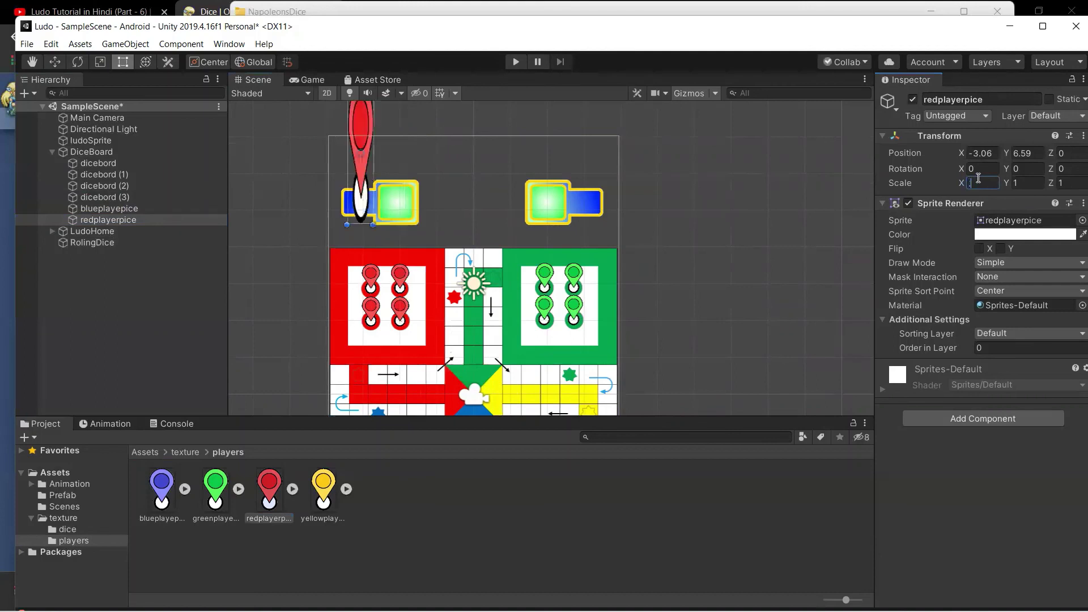
click(1026, 187)
double_click(1025, 185)
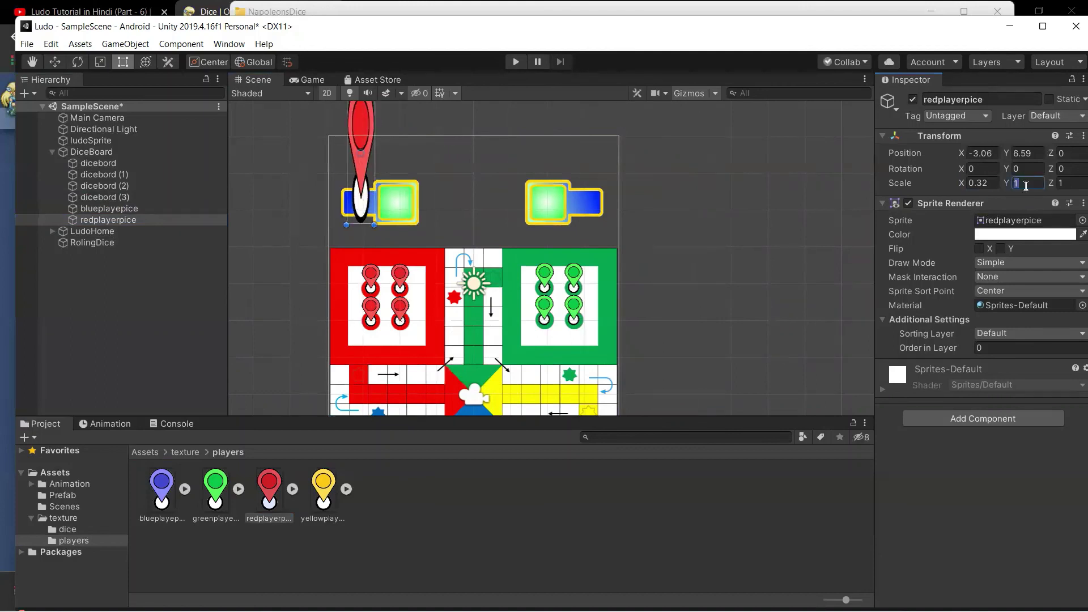
text(.32)
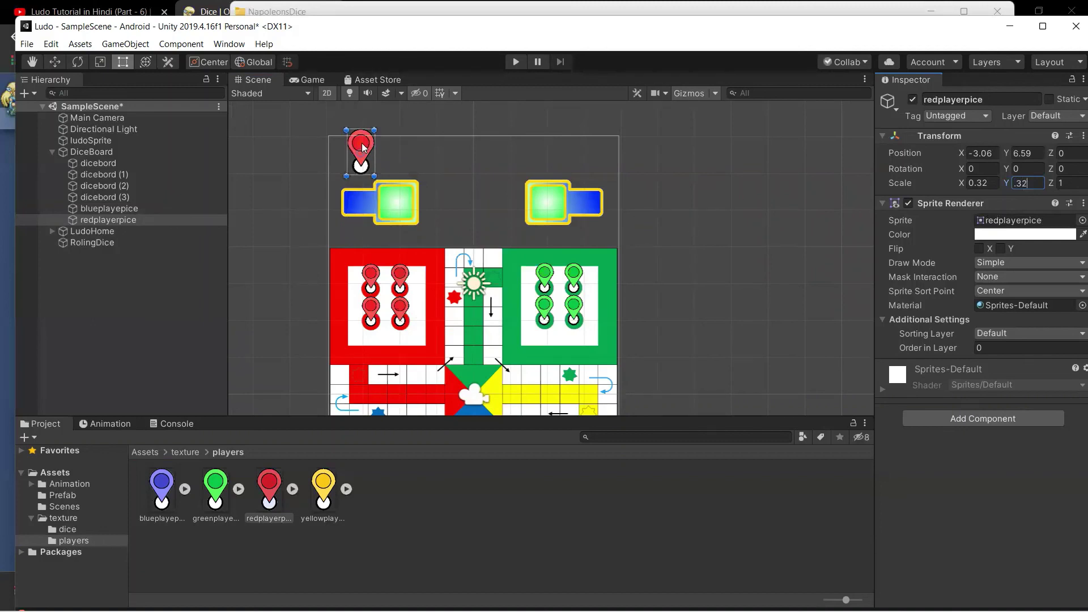
drag(366, 148, 360, 189)
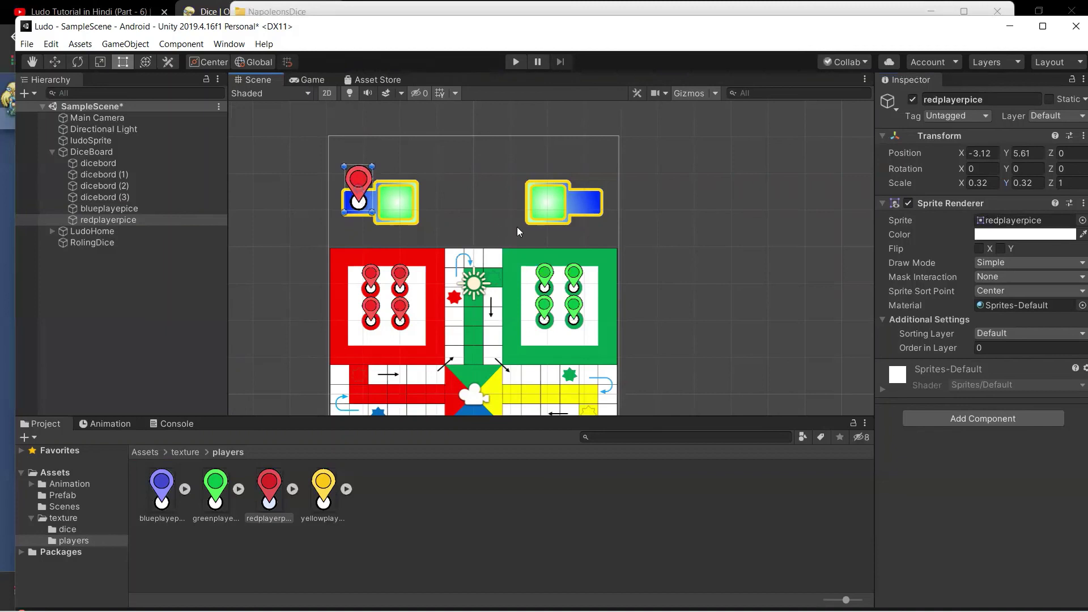
click(701, 238)
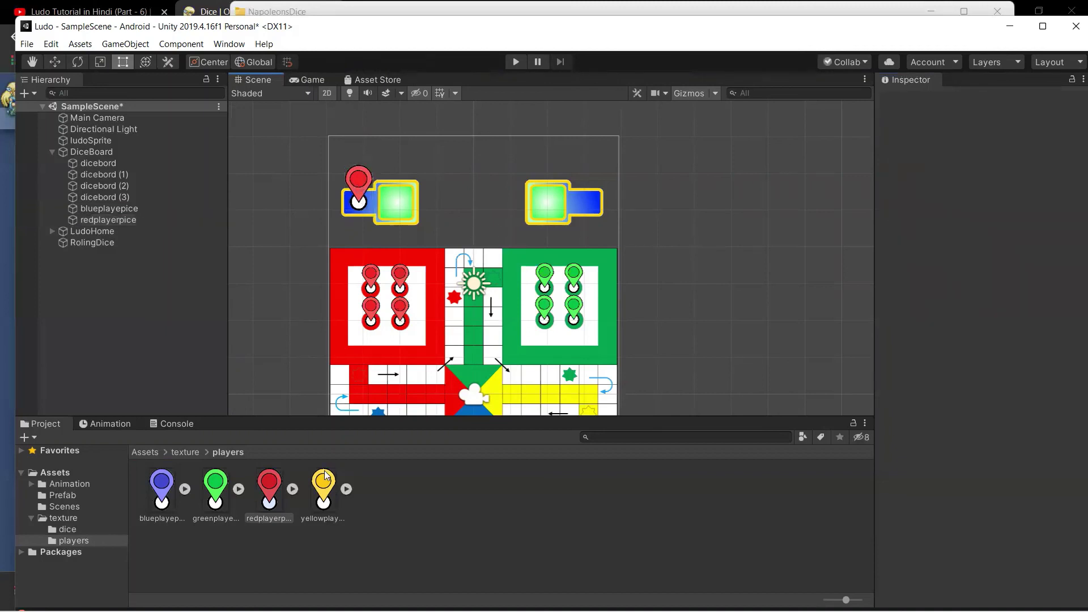
Step: Add the green player piece under DiceBoard and scale it to 0.32 by 0.32
drag(258, 482, 113, 142)
drag(112, 142, 97, 152)
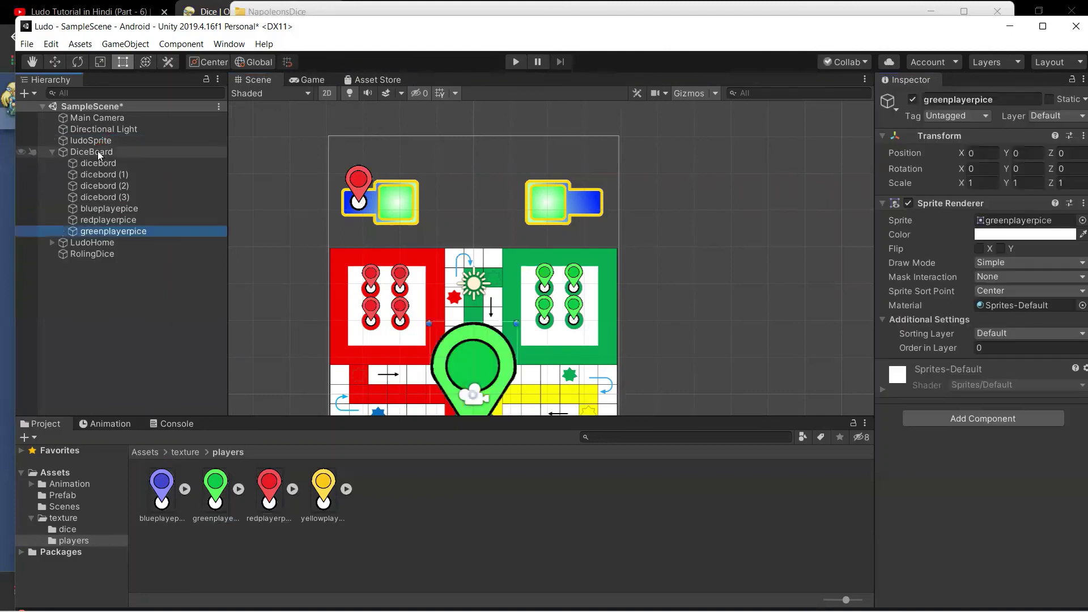
drag(463, 350, 541, 136)
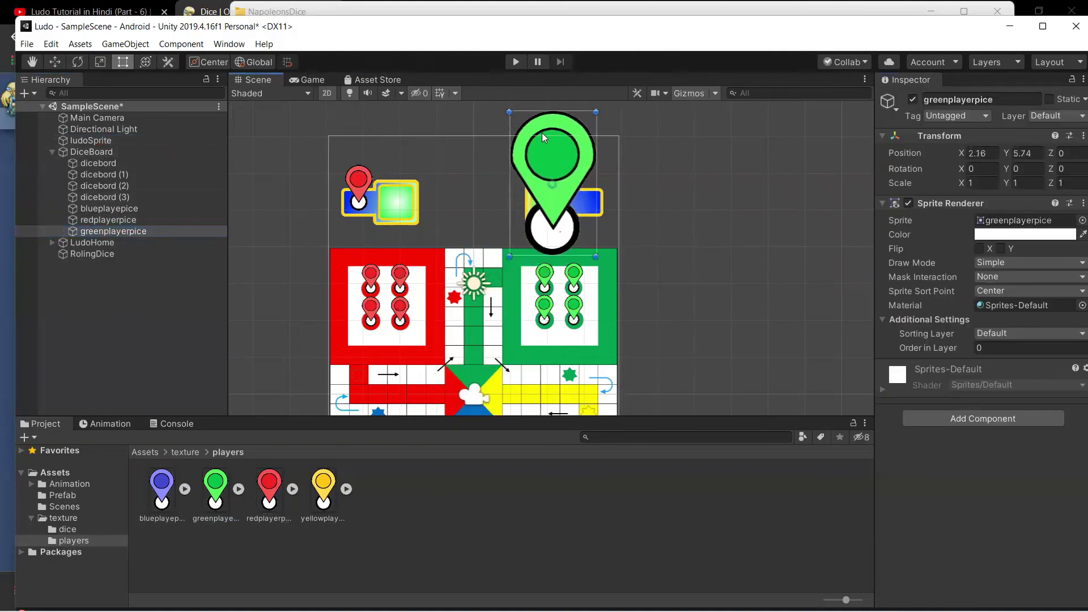
click(978, 183)
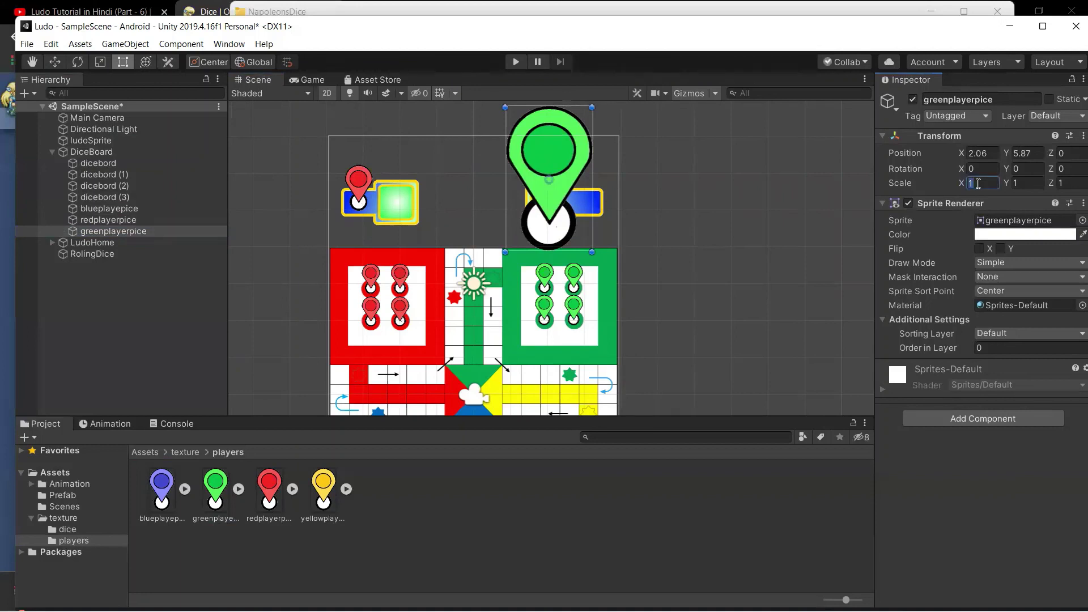
text(.32)
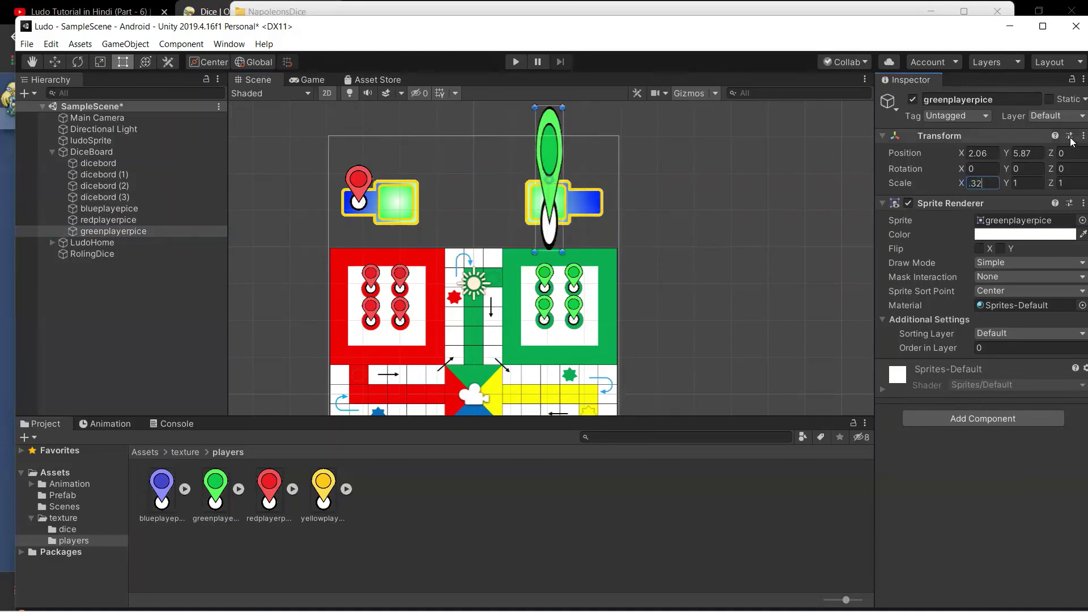
click(1021, 184)
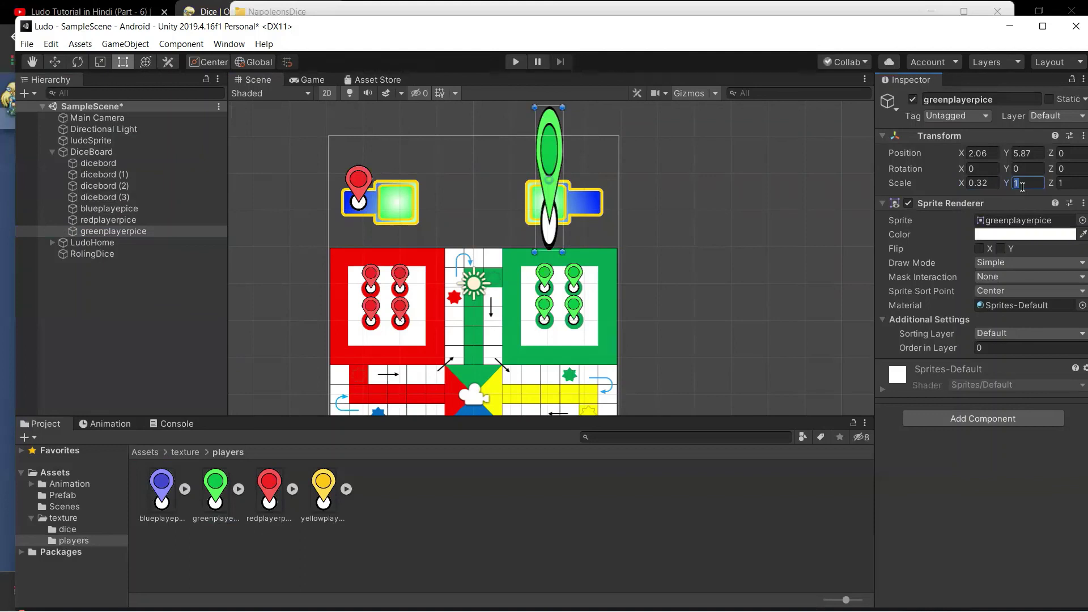
text(.32)
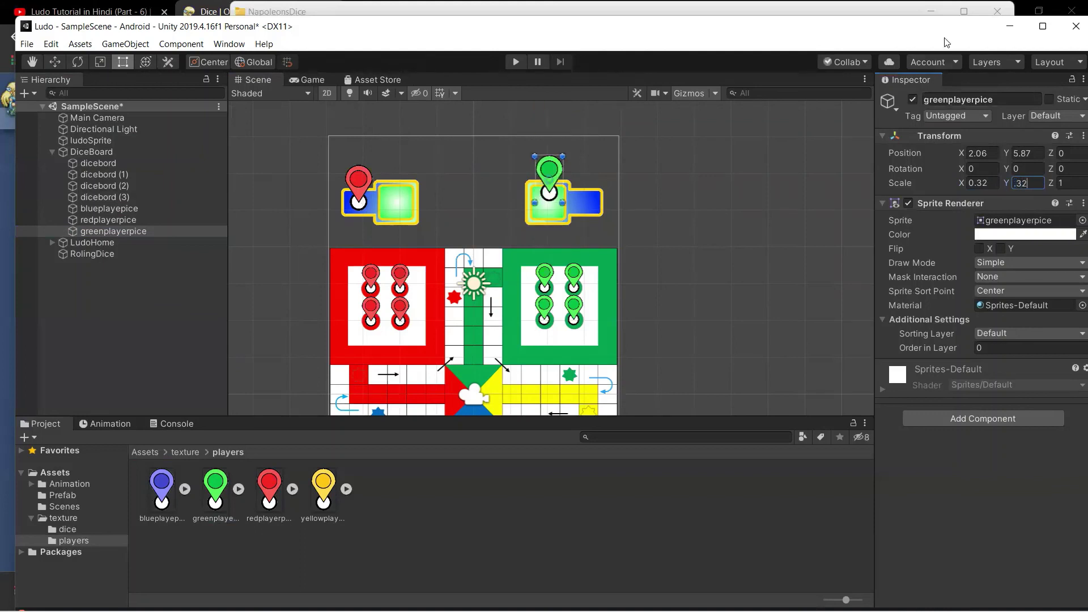
Step: Set the green piece on the top-right dice board and add the yellow piece under DiceBoard
drag(549, 176, 591, 187)
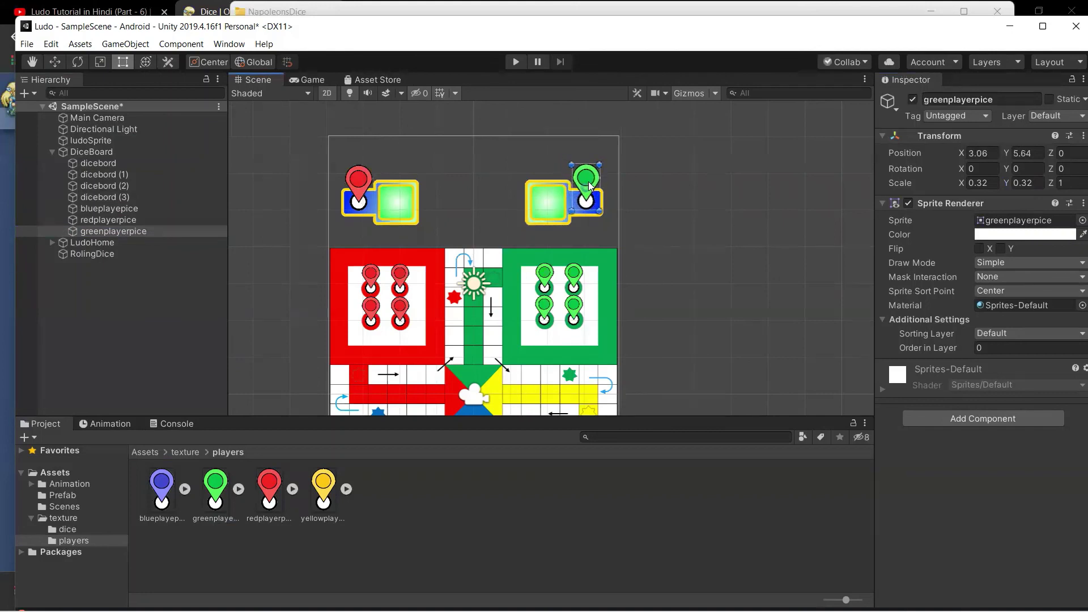
click(717, 244)
drag(323, 488, 98, 152)
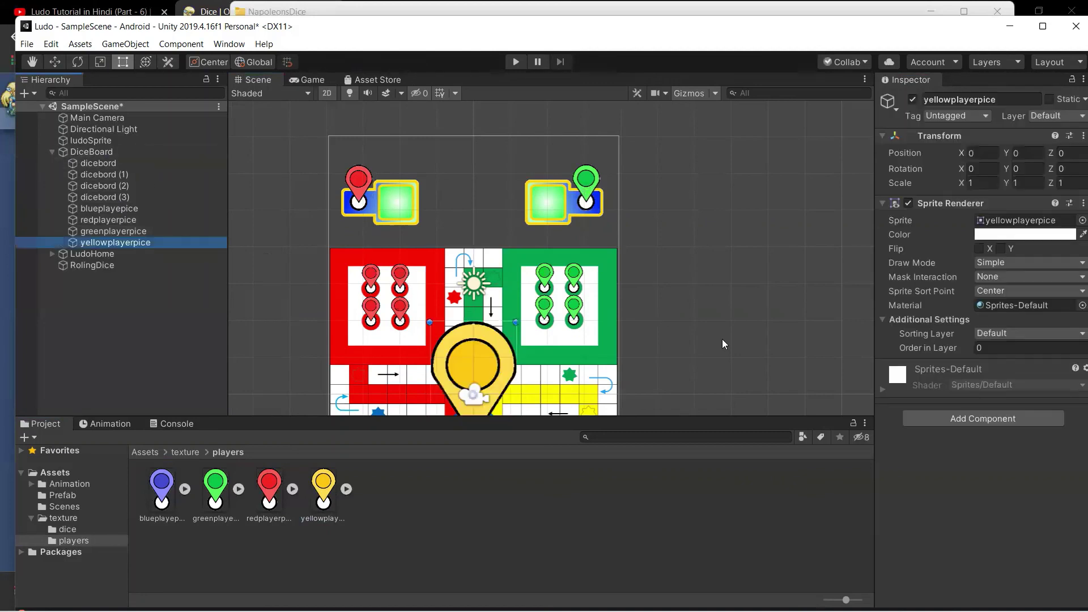
Step: Scale the yellow piece to 0.32 by 0.32 and place it at X 3.02, Y -4.64 on the bottom-right board
key(Down)
key(Down)
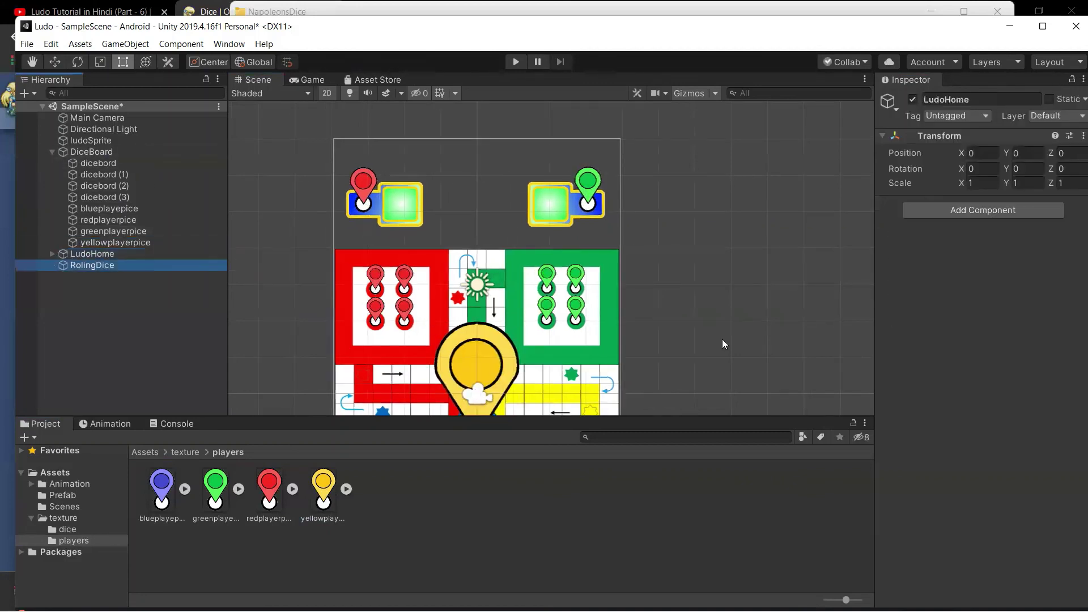
click(722, 338)
key(Down)
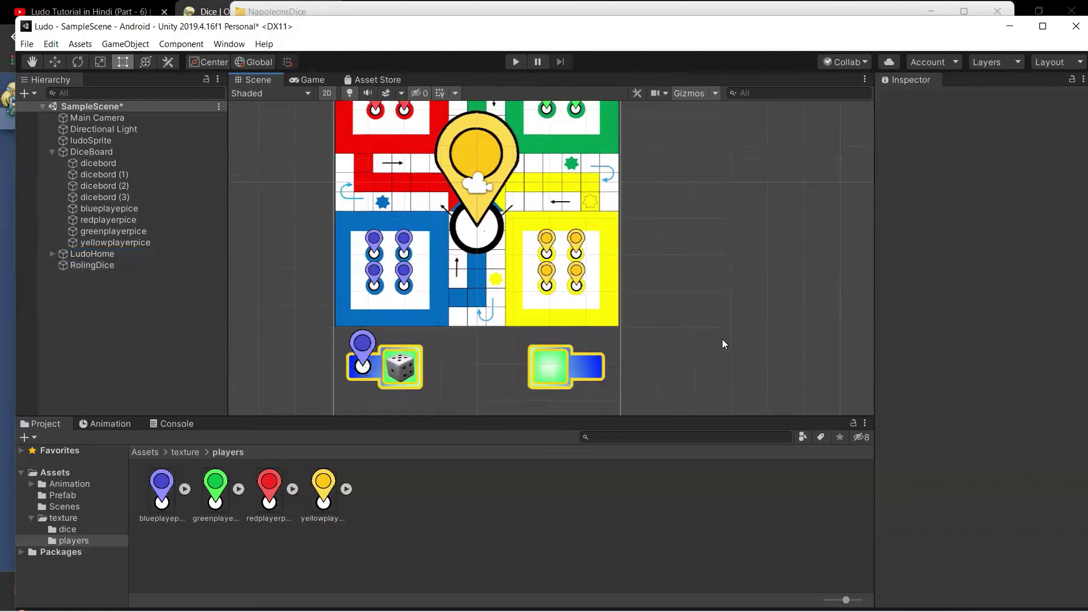
click(113, 242)
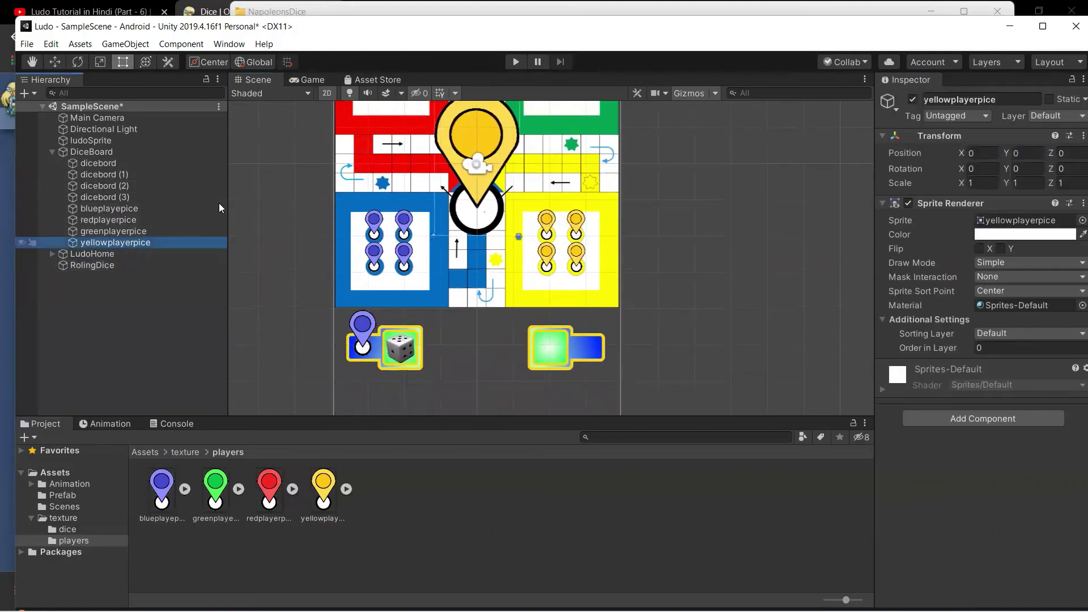
click(979, 182)
text(.3)
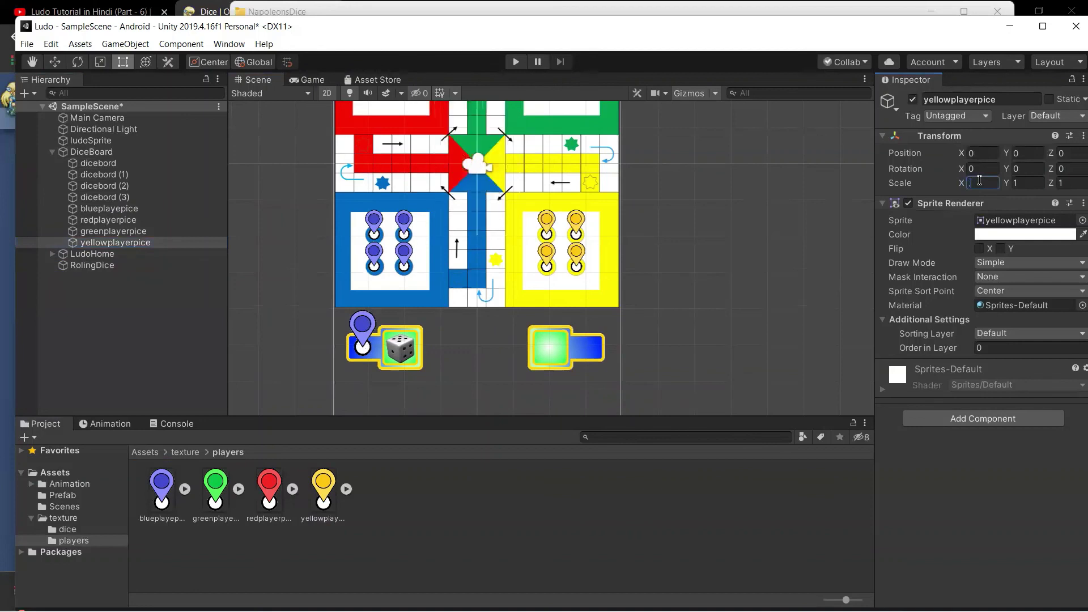
text(2)
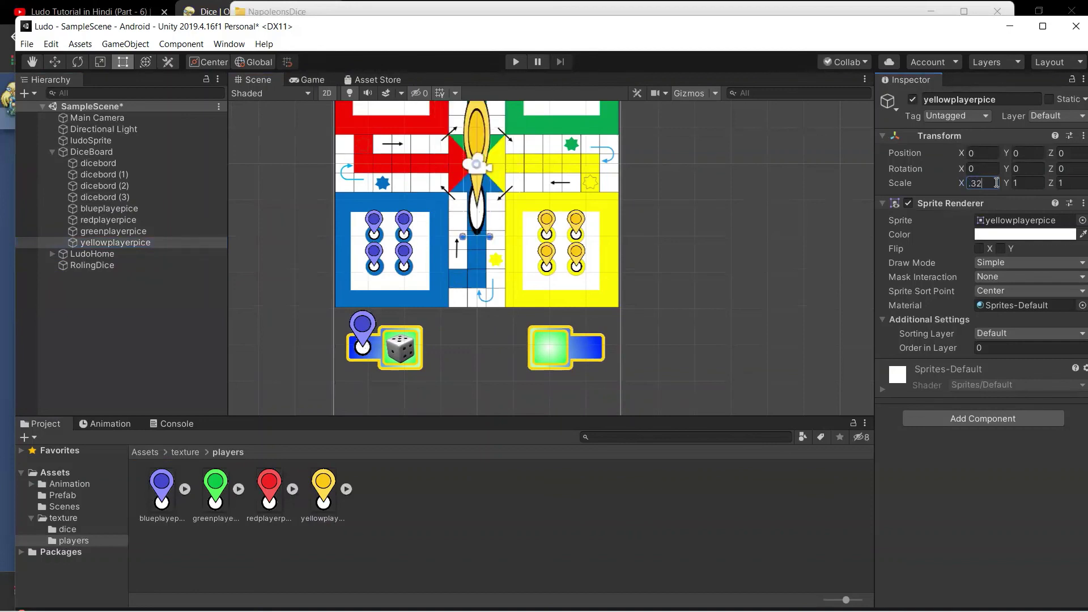
click(1022, 184)
text(.)
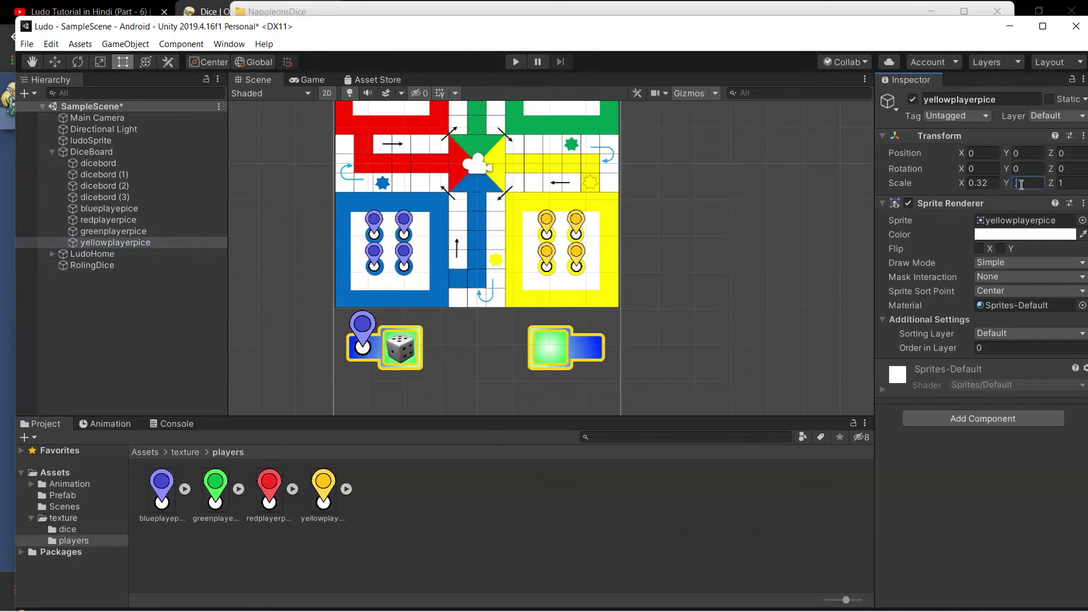
text(32)
drag(483, 148, 597, 324)
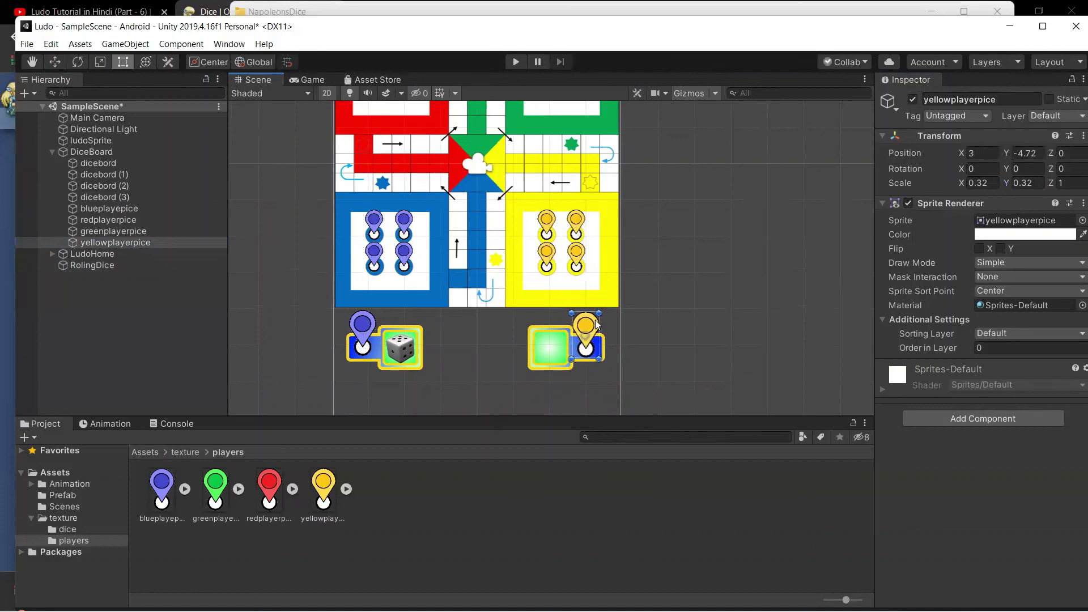
drag(597, 324, 598, 320)
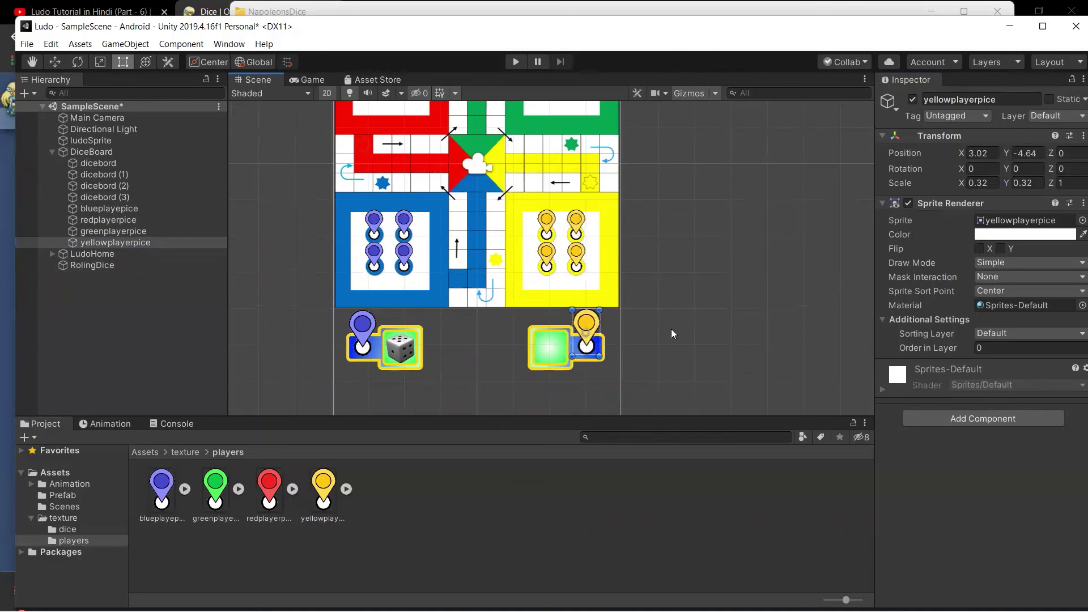
click(722, 345)
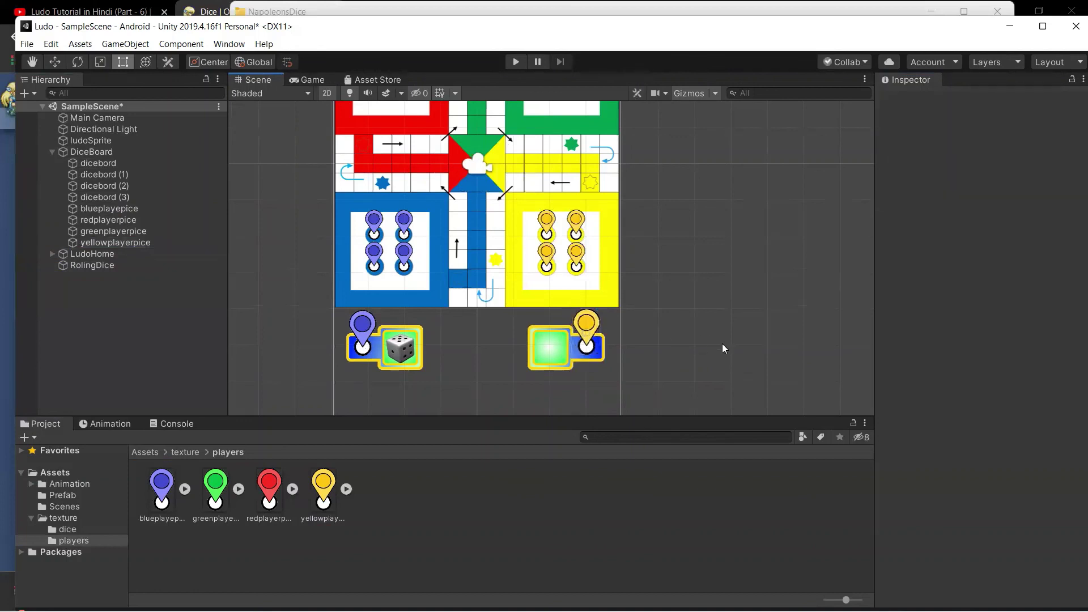
Step: Switch to the Game view to preview the portrait board with all four player pieces
click(307, 80)
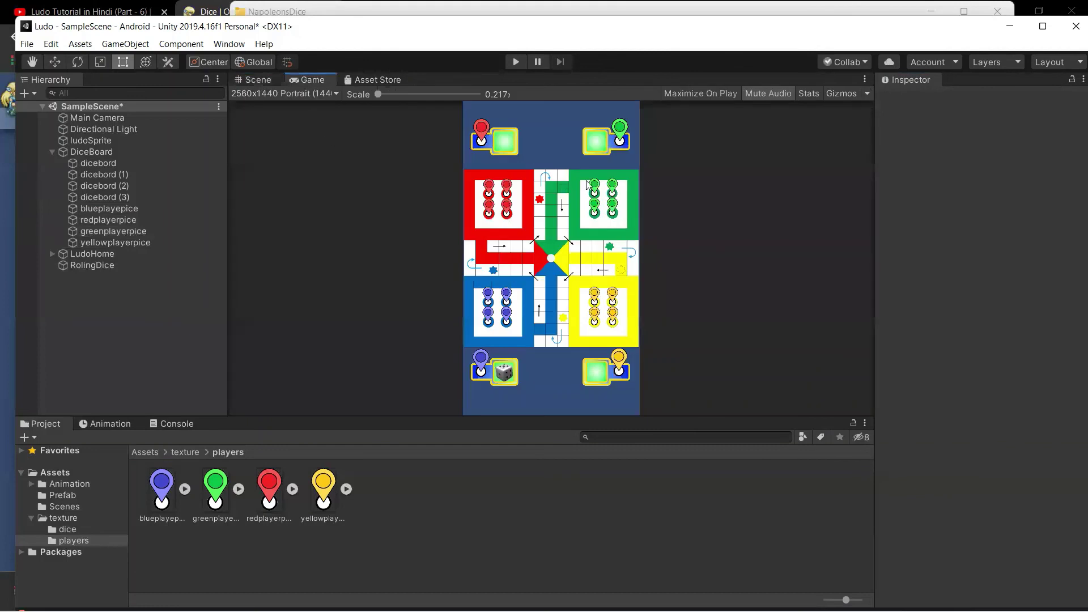